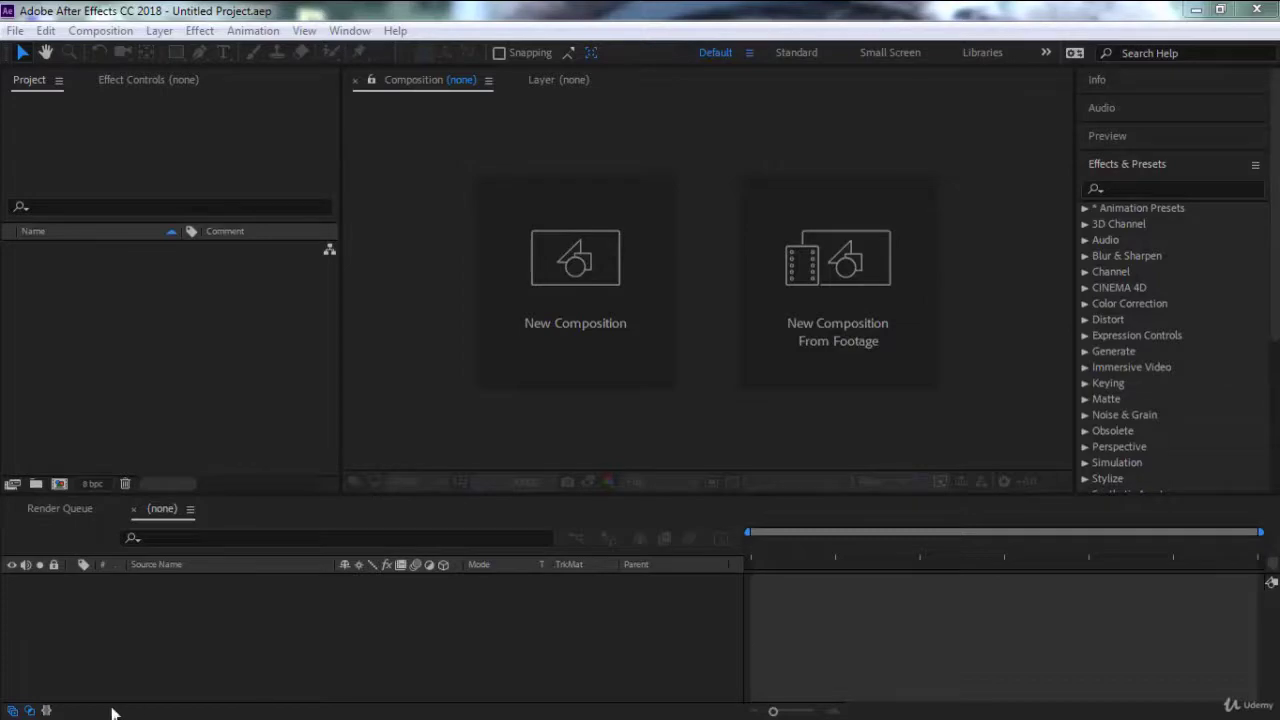
Import the clip production ID_4260171 from the no copyright folder and create a composition from it.
{"action": "mouse_move", "coordinate": [131, 703]}
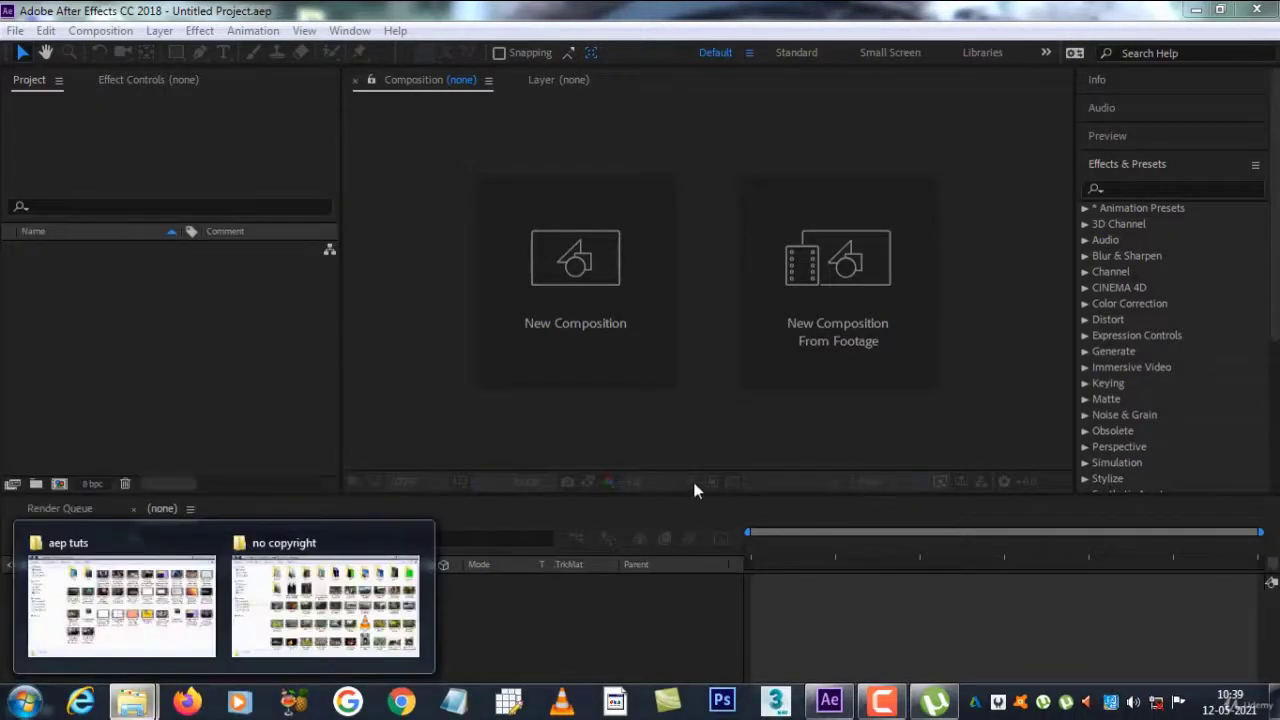
{"action": "left_click", "coordinate": [290, 635]}
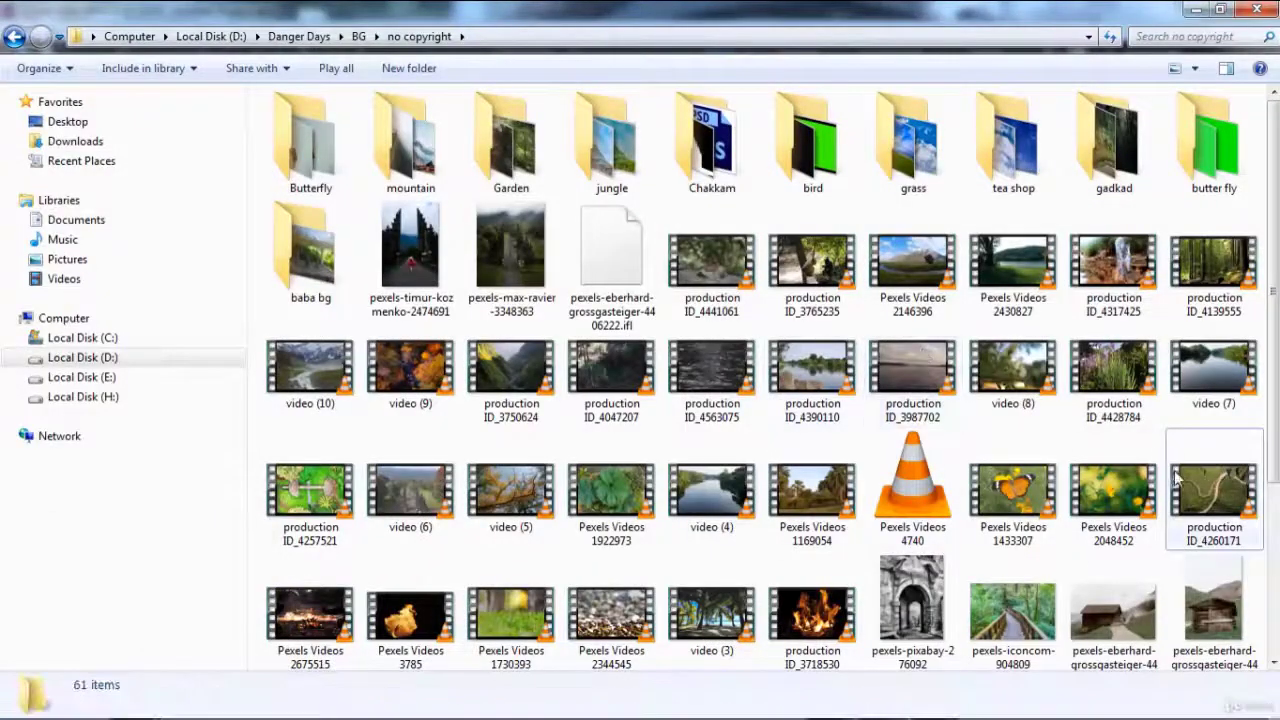
{"action": "left_click_drag", "start_coordinate": [1197, 487], "coordinate": [253, 400]}
{"action": "left_click_drag", "start_coordinate": [150, 256], "coordinate": [233, 625]}
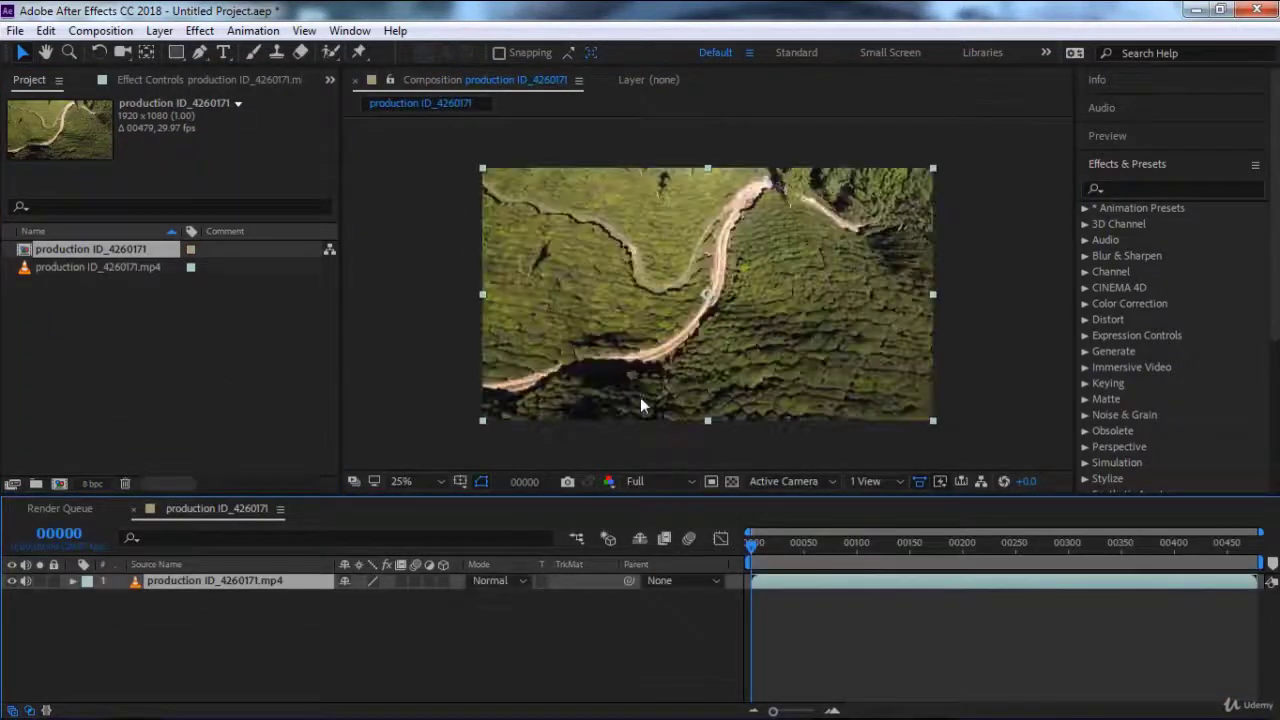
Preview the clip, trim the layer and the work area to end at frame 406, and return to the first frame.
{"action": "key", "text": "space"}
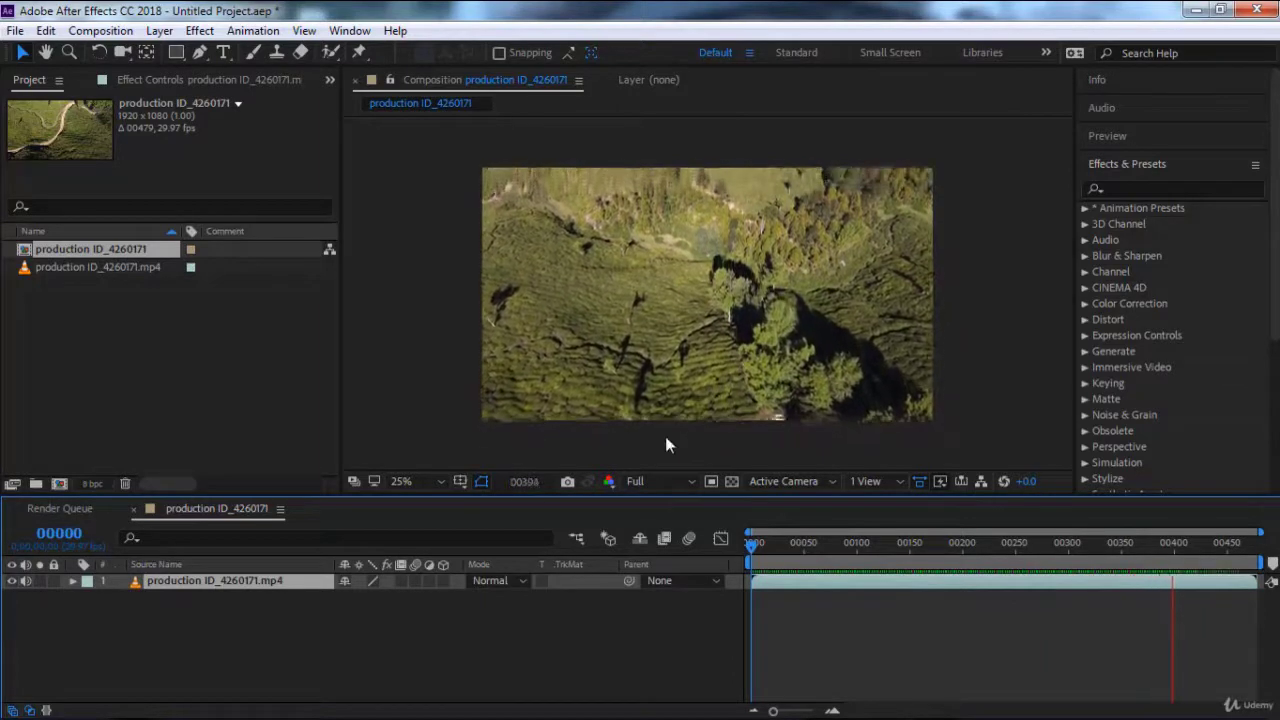
{"action": "left_click_drag", "start_coordinate": [1147, 545], "coordinate": [1181, 556]}
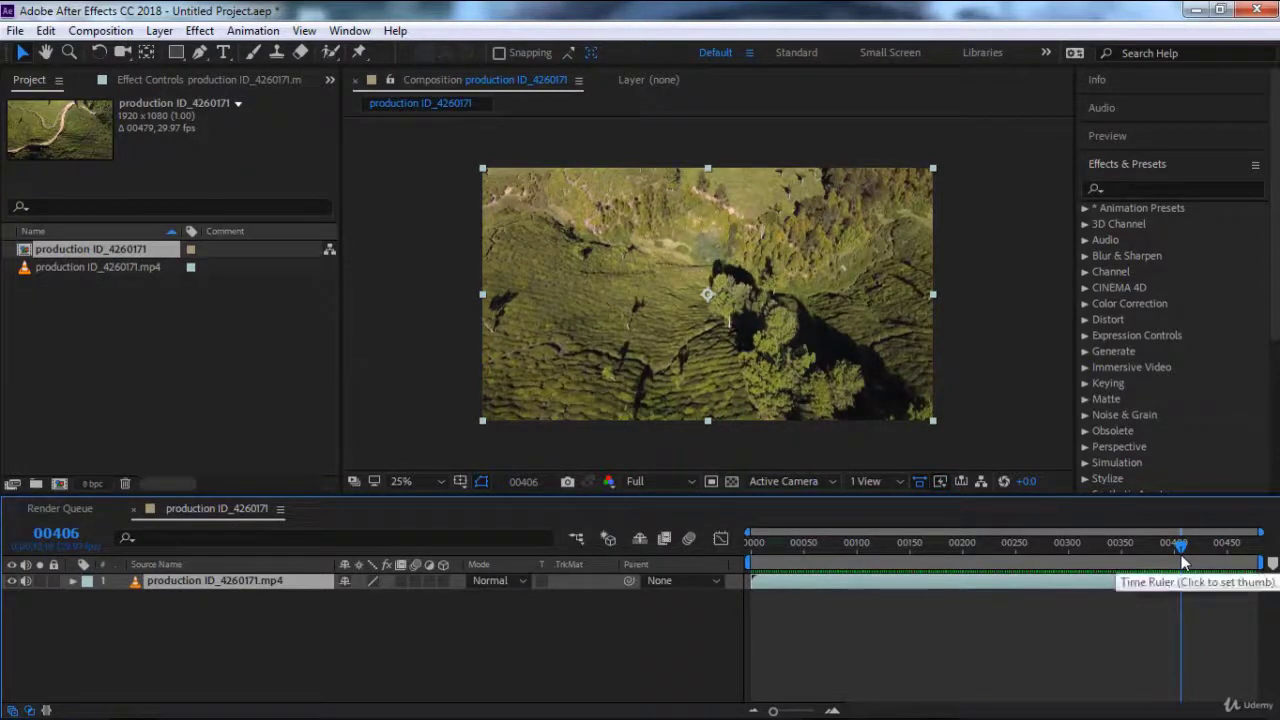
{"action": "key", "text": "alt+bracketright"}
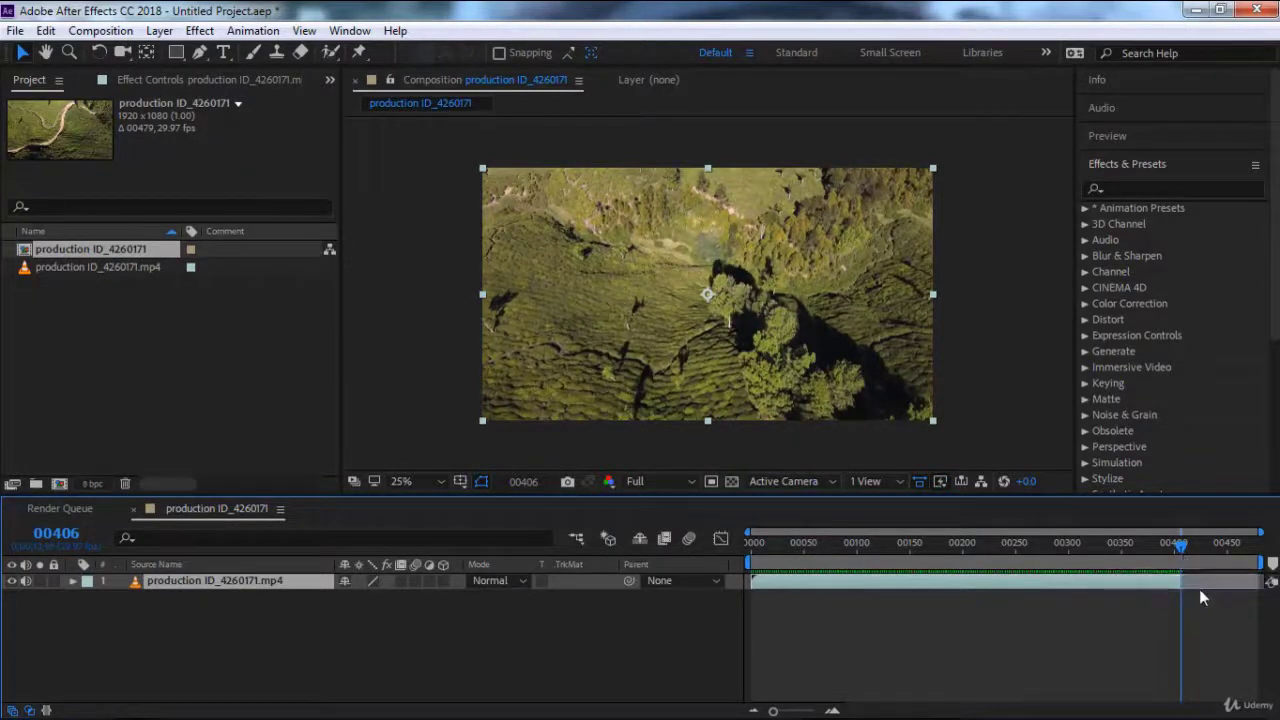
{"action": "key", "text": "n"}
{"action": "key", "text": "Home"}
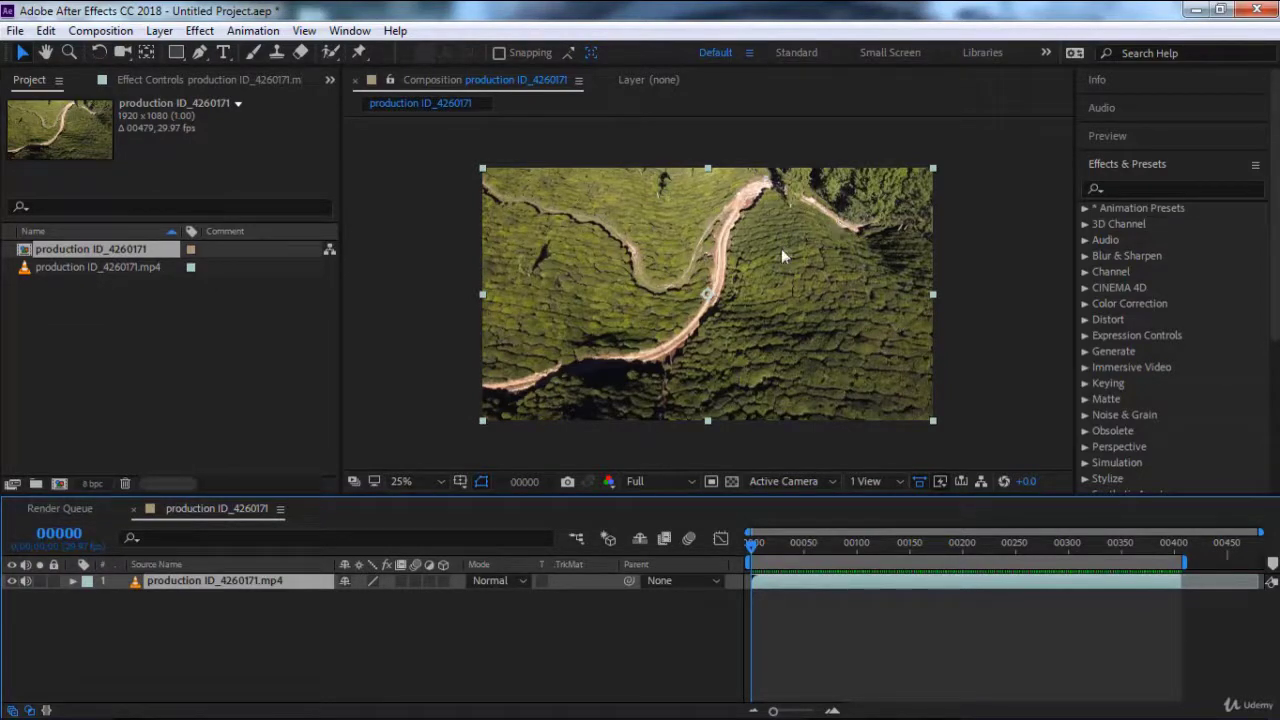
Start a Pen tool mask on the clip, tracing the upper edge of the lower road from the frame's left edge up to its curve.
{"action": "left_click", "coordinate": [200, 52]}
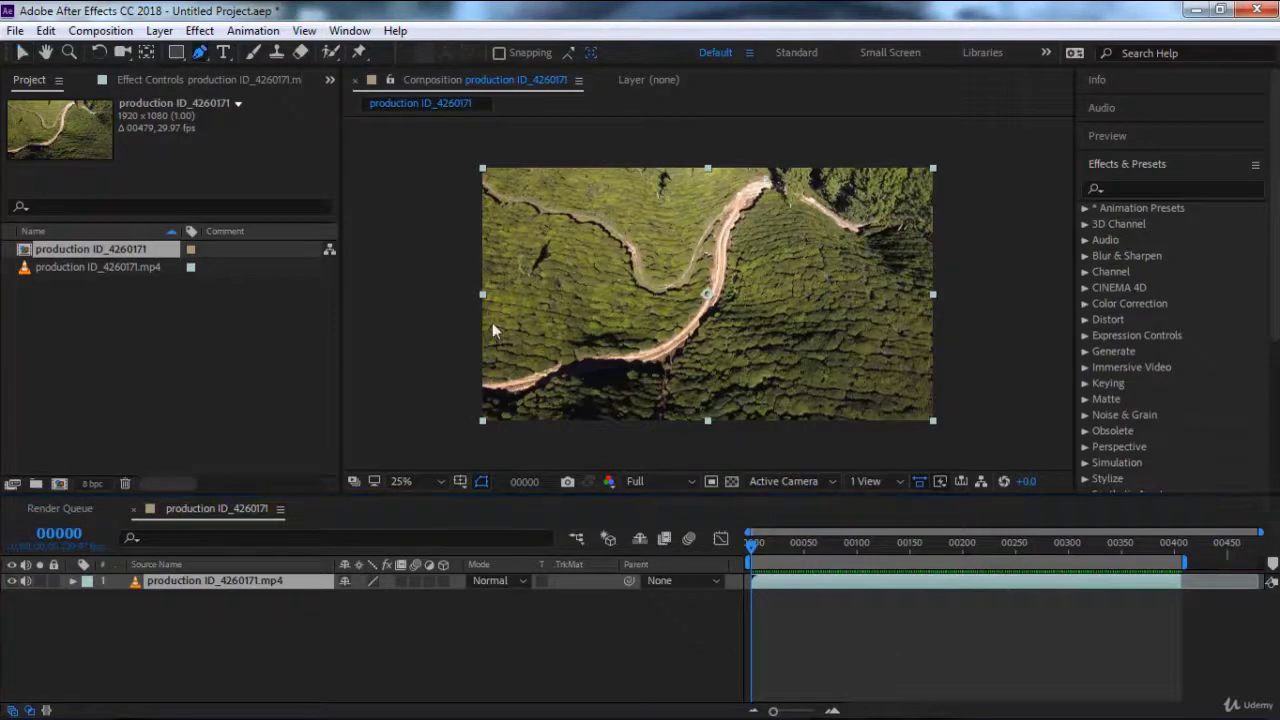
{"action": "left_click", "coordinate": [483, 380]}
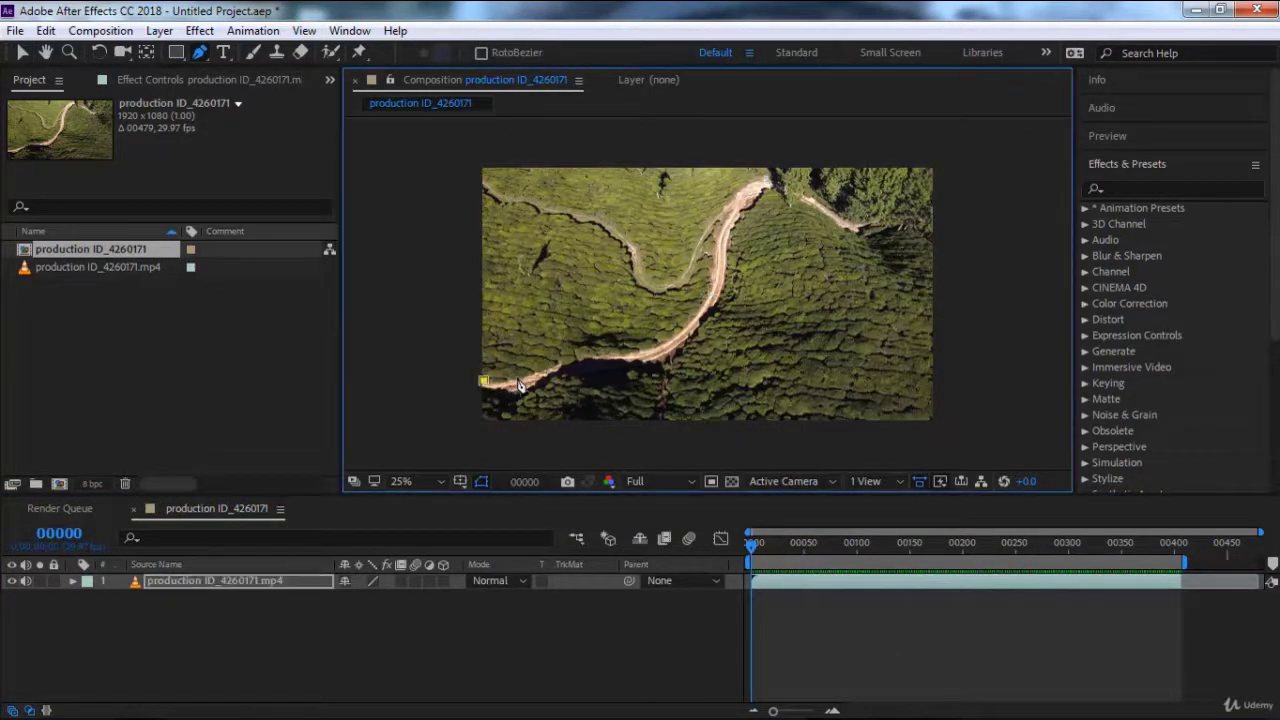
{"action": "left_click_drag", "start_coordinate": [525, 379], "coordinate": [551, 376]}
{"action": "left_click", "coordinate": [557, 361]}
{"action": "left_click", "coordinate": [588, 355]}
{"action": "left_click", "coordinate": [643, 352]}
{"action": "left_click", "coordinate": [697, 322]}
{"action": "left_click", "coordinate": [715, 296]}
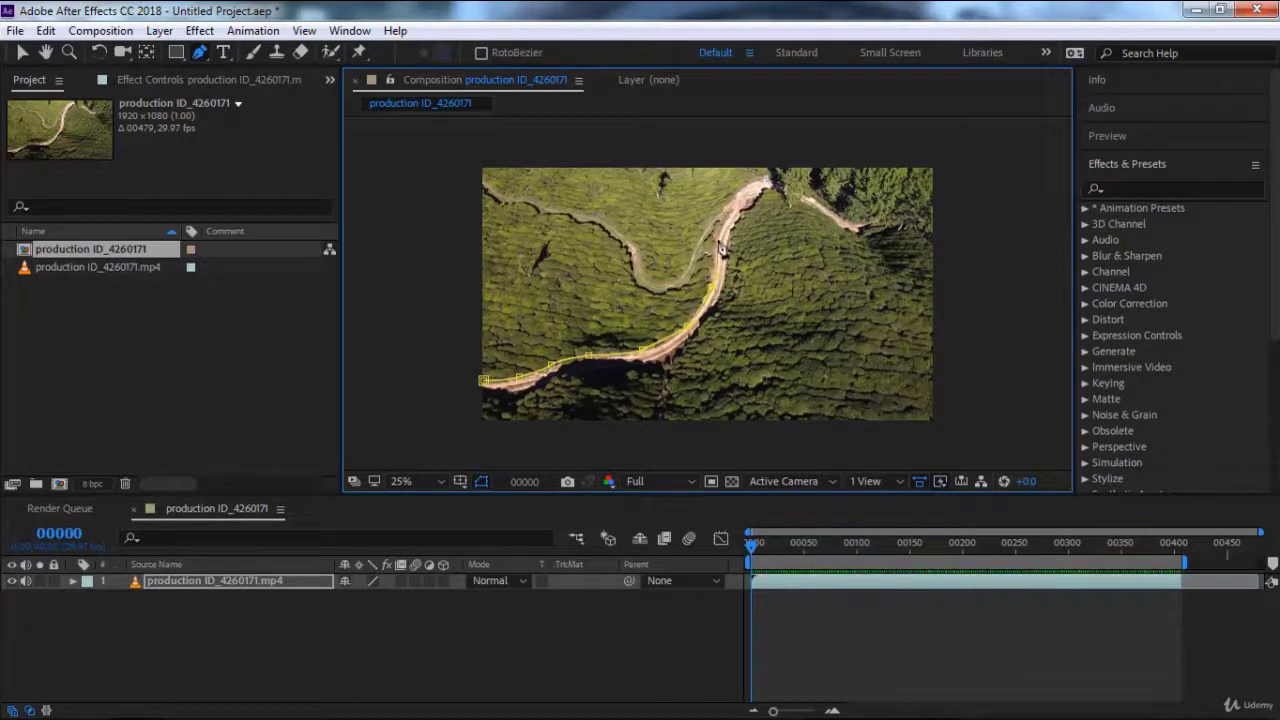
Continue the mask path along the lower edge of the narrow branch road to the frame's left edge.
{"action": "left_click", "coordinate": [708, 241]}
{"action": "left_click", "coordinate": [650, 292]}
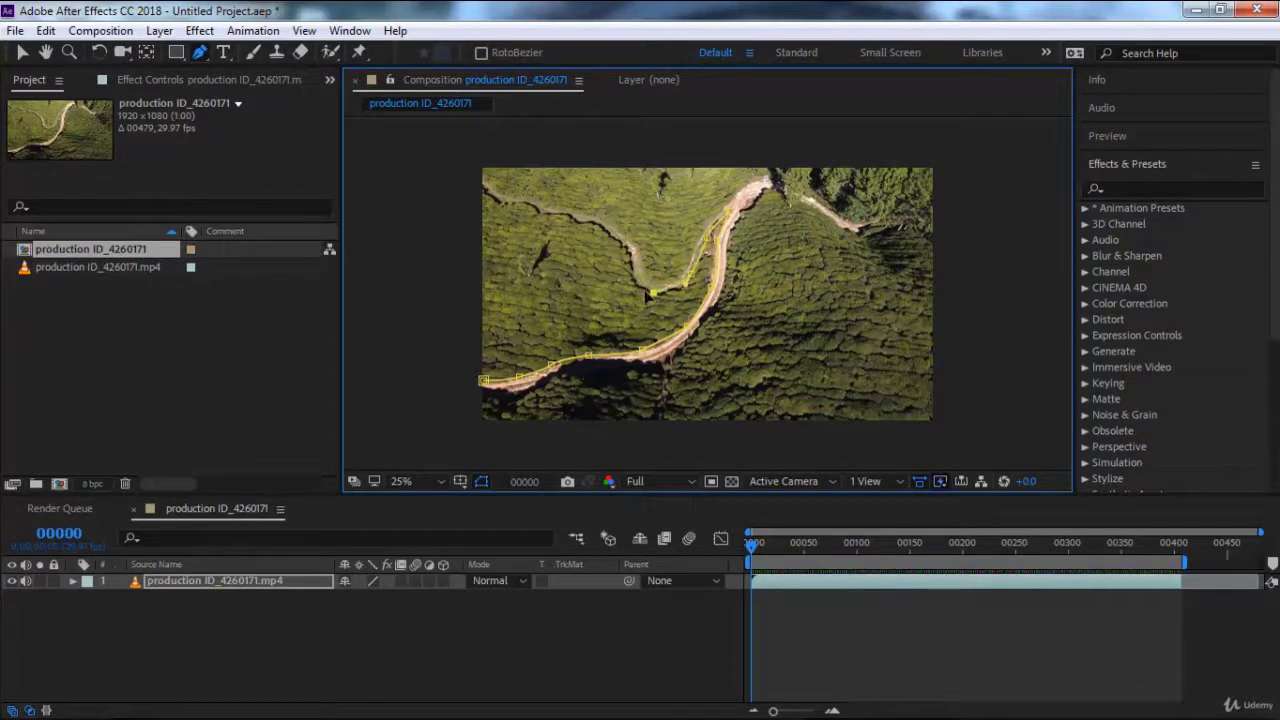
{"action": "left_click", "coordinate": [632, 272]}
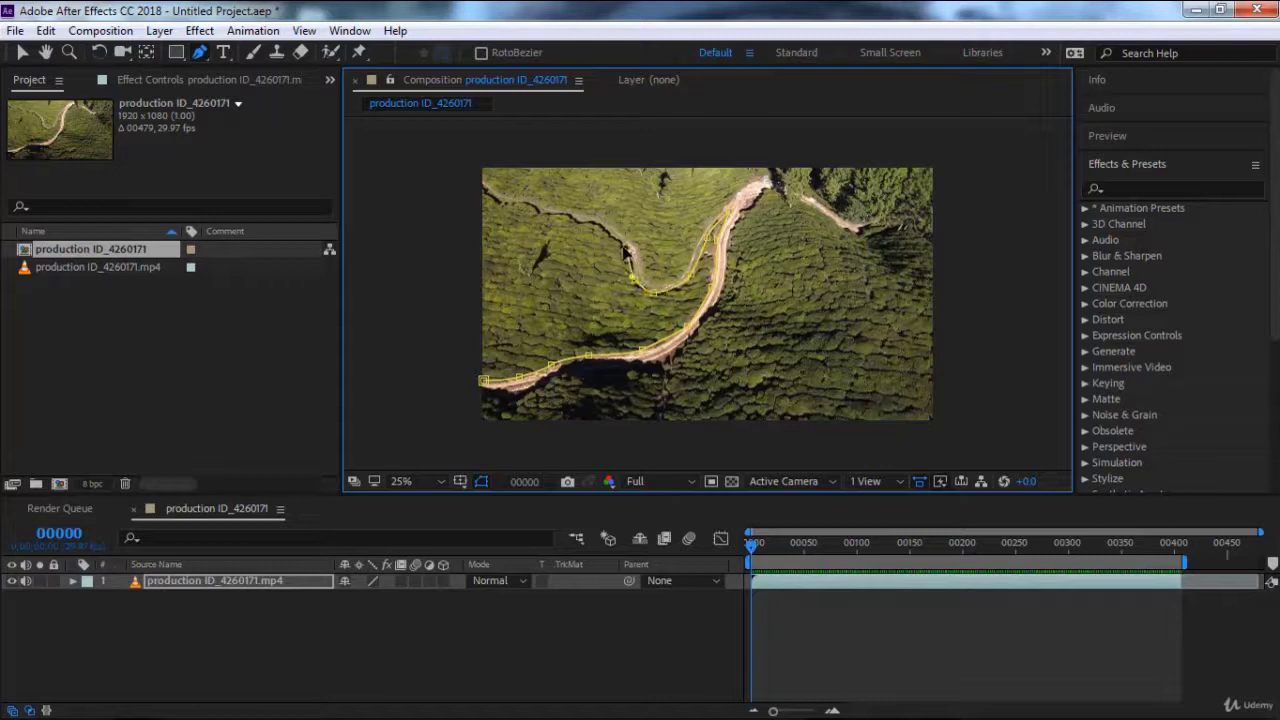
{"action": "left_click", "coordinate": [598, 226]}
{"action": "left_click", "coordinate": [562, 216]}
{"action": "left_click", "coordinate": [501, 202]}
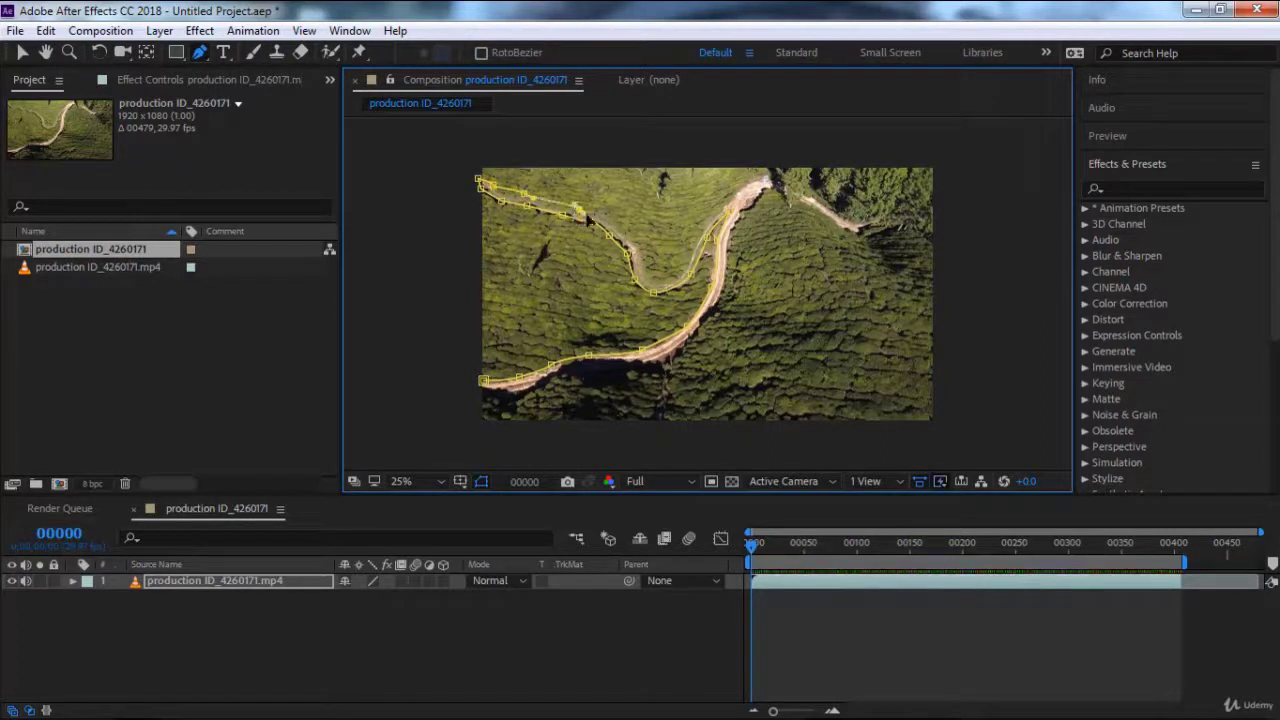
Trace back along the upper edge of the branch road through its dip, redoing misplaced points, up to the main road.
{"action": "left_click", "coordinate": [638, 254]}
{"action": "key", "text": "ctrl+z"}
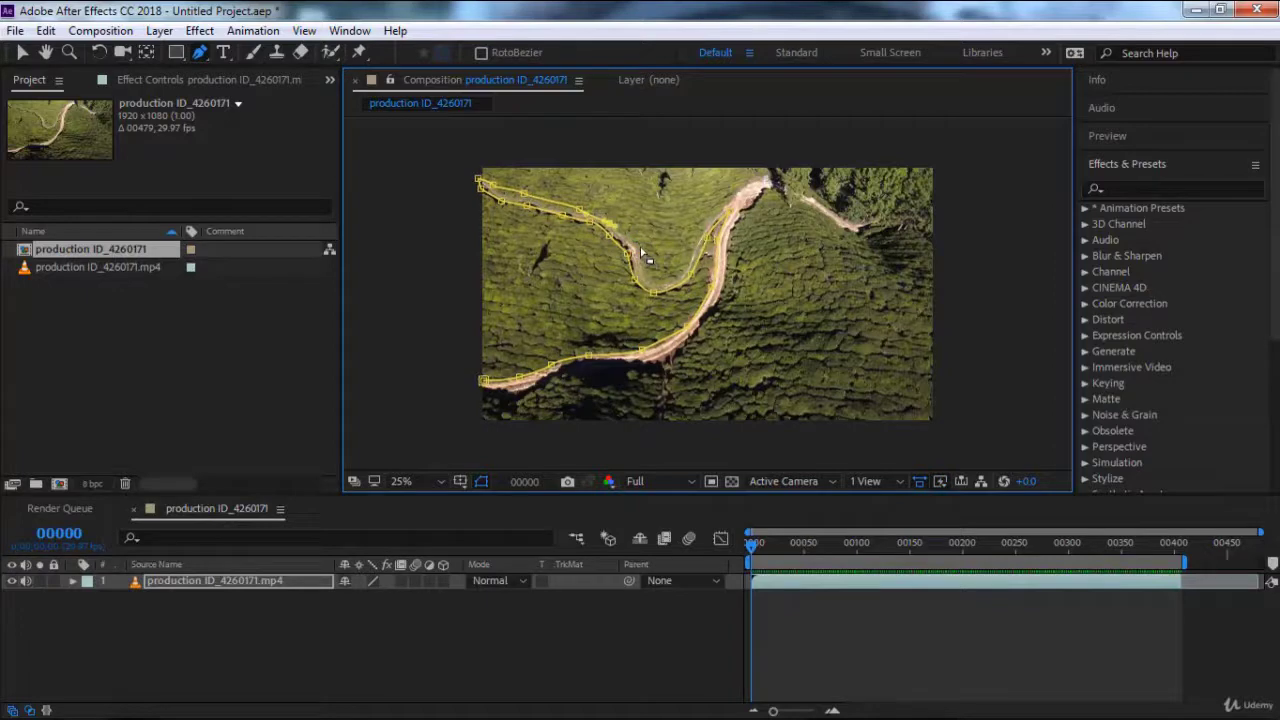
{"action": "left_click_drag", "start_coordinate": [627, 236], "coordinate": [634, 243]}
{"action": "left_click", "coordinate": [652, 290]}
{"action": "left_click", "coordinate": [690, 262]}
{"action": "left_click", "coordinate": [720, 222]}
{"action": "key", "text": "ctrl+z"}
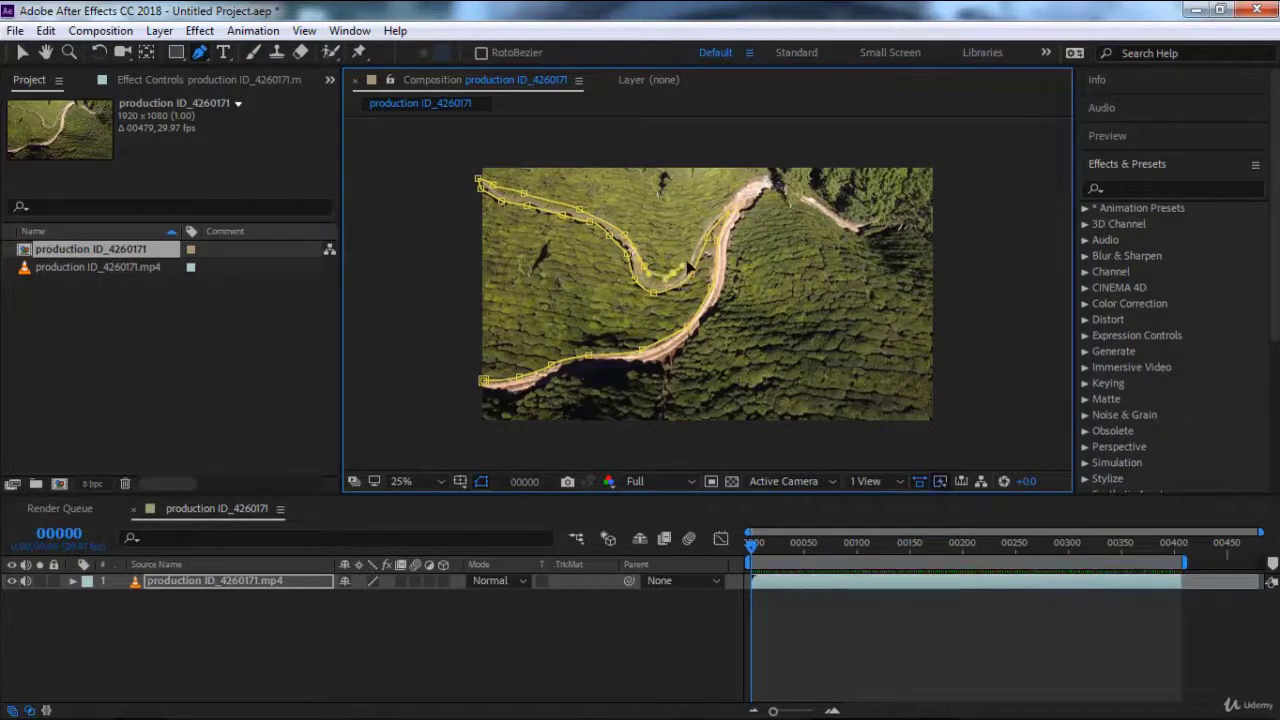
{"action": "left_click", "coordinate": [717, 219]}
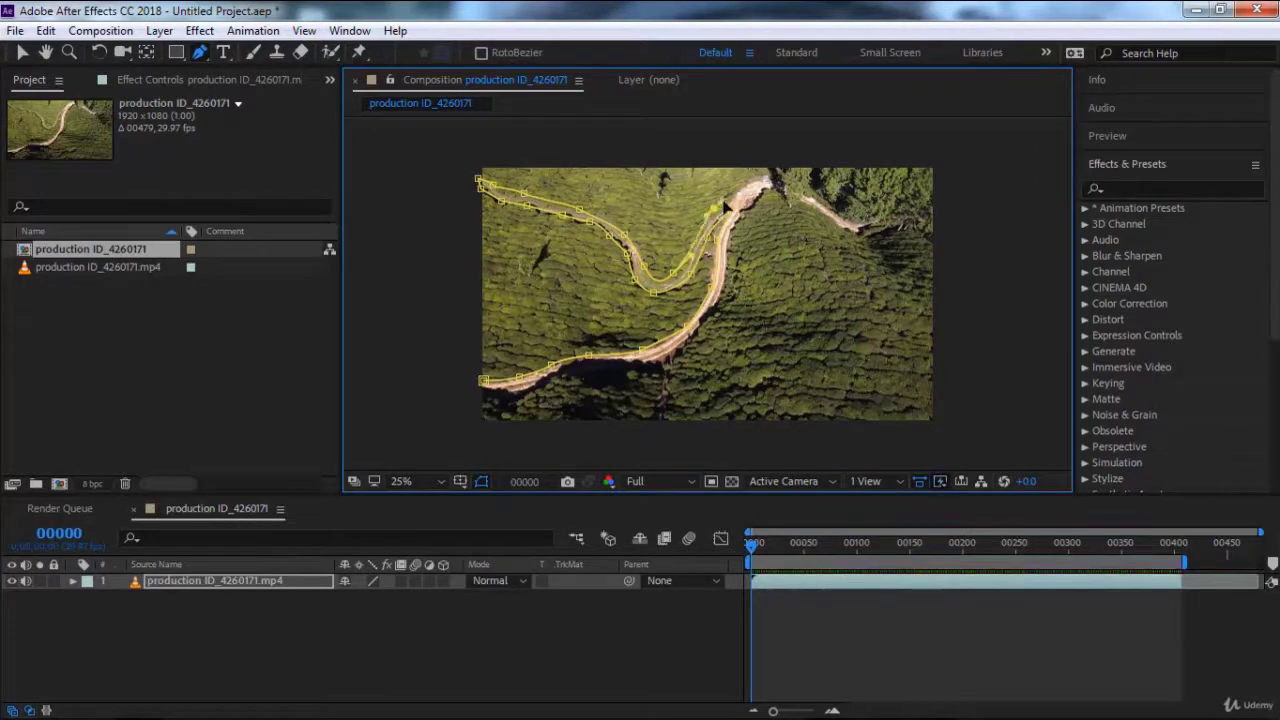
Extend the path over the road's top bend and around its right end, then back along the lower edge to close the mask.
{"action": "left_click", "coordinate": [752, 185]}
{"action": "left_click", "coordinate": [778, 177]}
{"action": "left_click", "coordinate": [806, 194]}
{"action": "left_click", "coordinate": [835, 209]}
{"action": "left_click", "coordinate": [857, 230]}
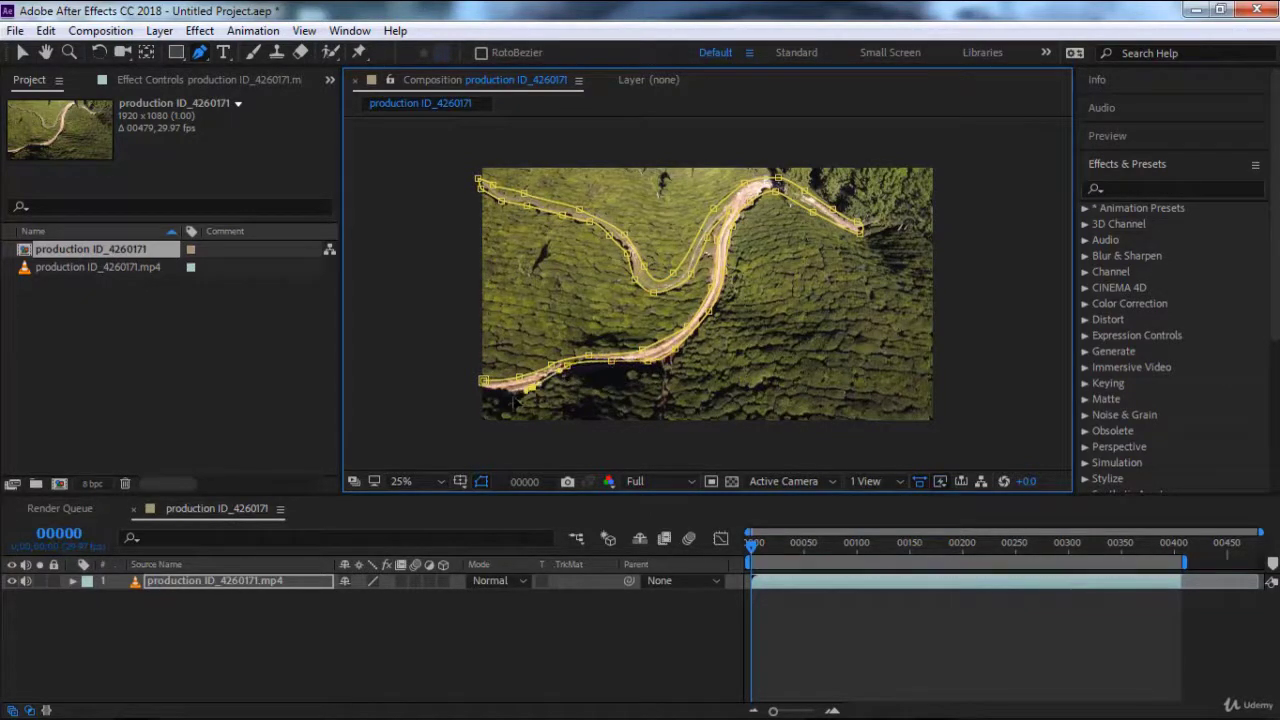
{"action": "left_click", "coordinate": [471, 390]}
{"action": "left_click", "coordinate": [22, 52]}
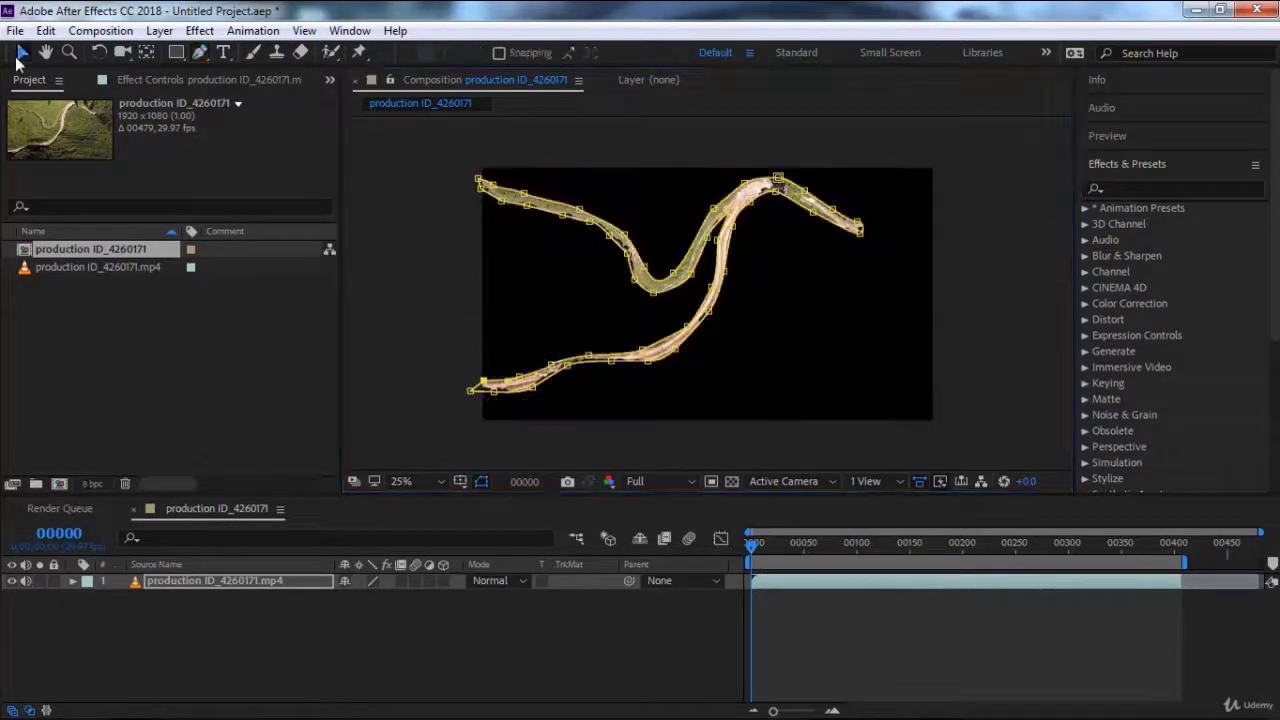
Set Mask 1's mode to None and add a Mask Path keyframe at frame 0.
{"action": "left_click", "coordinate": [216, 579]}
{"action": "key", "text": "m"}
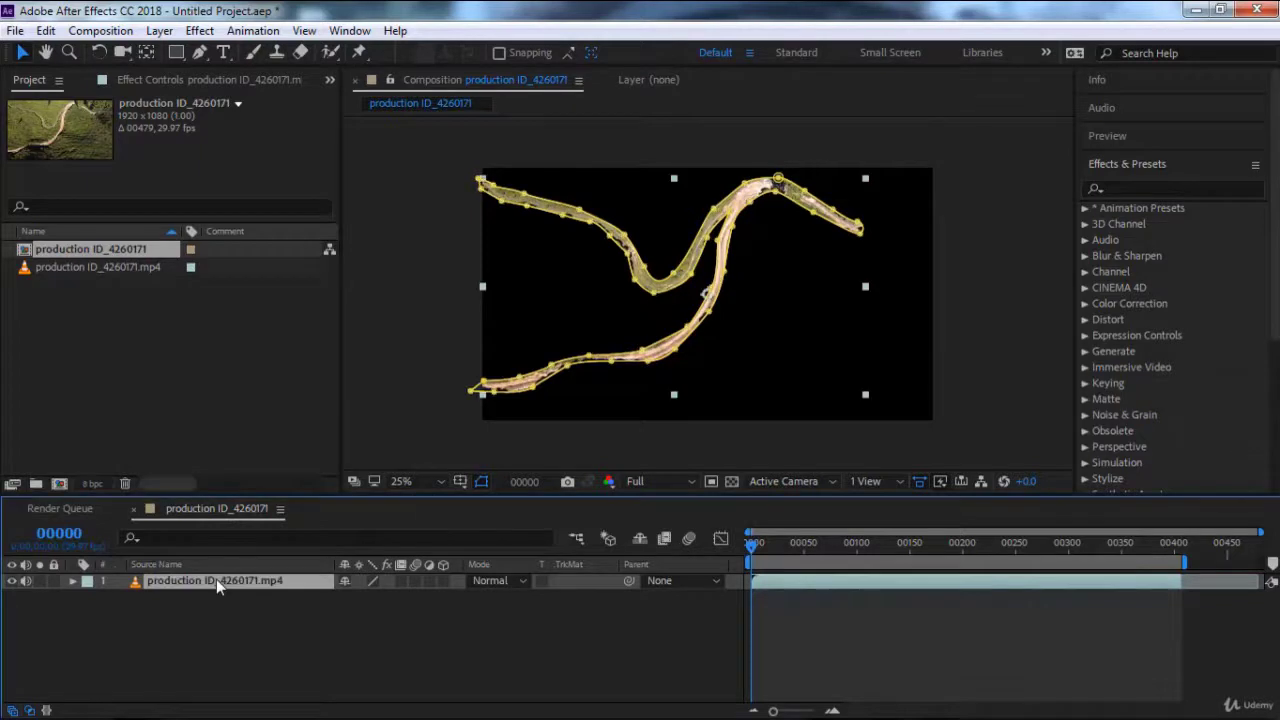
{"action": "left_click", "coordinate": [350, 597]}
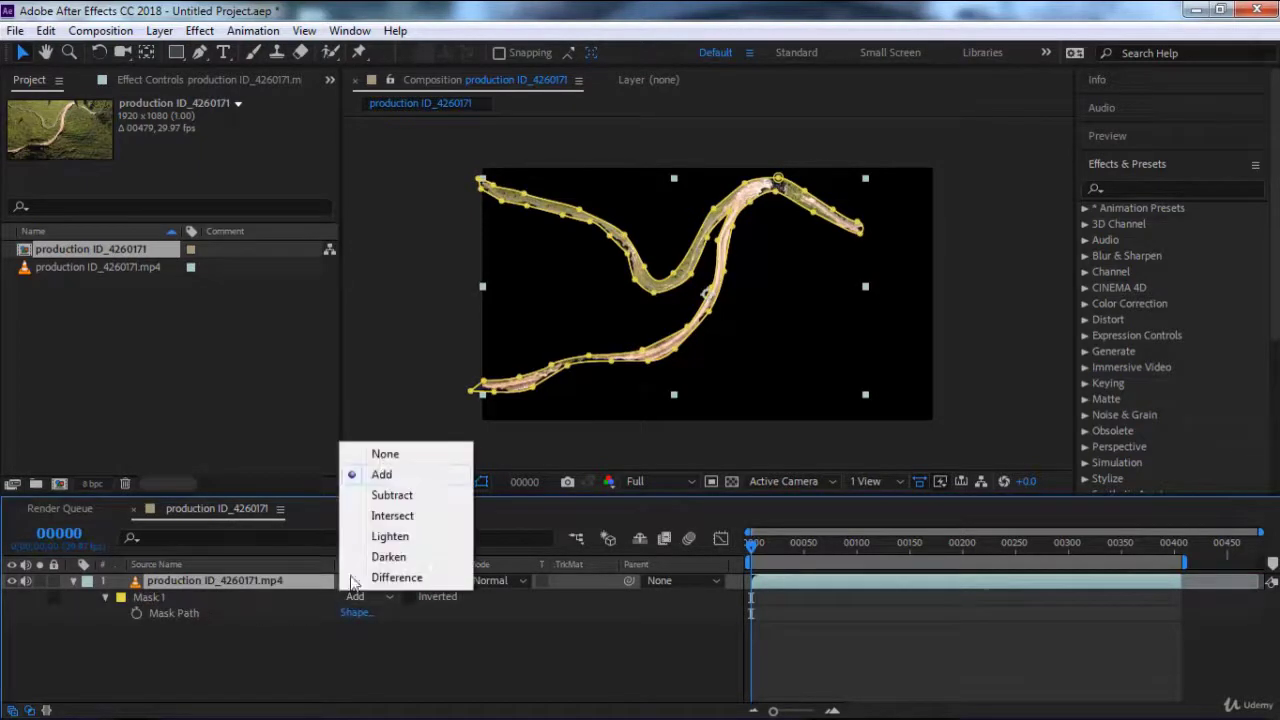
{"action": "left_click", "coordinate": [375, 451]}
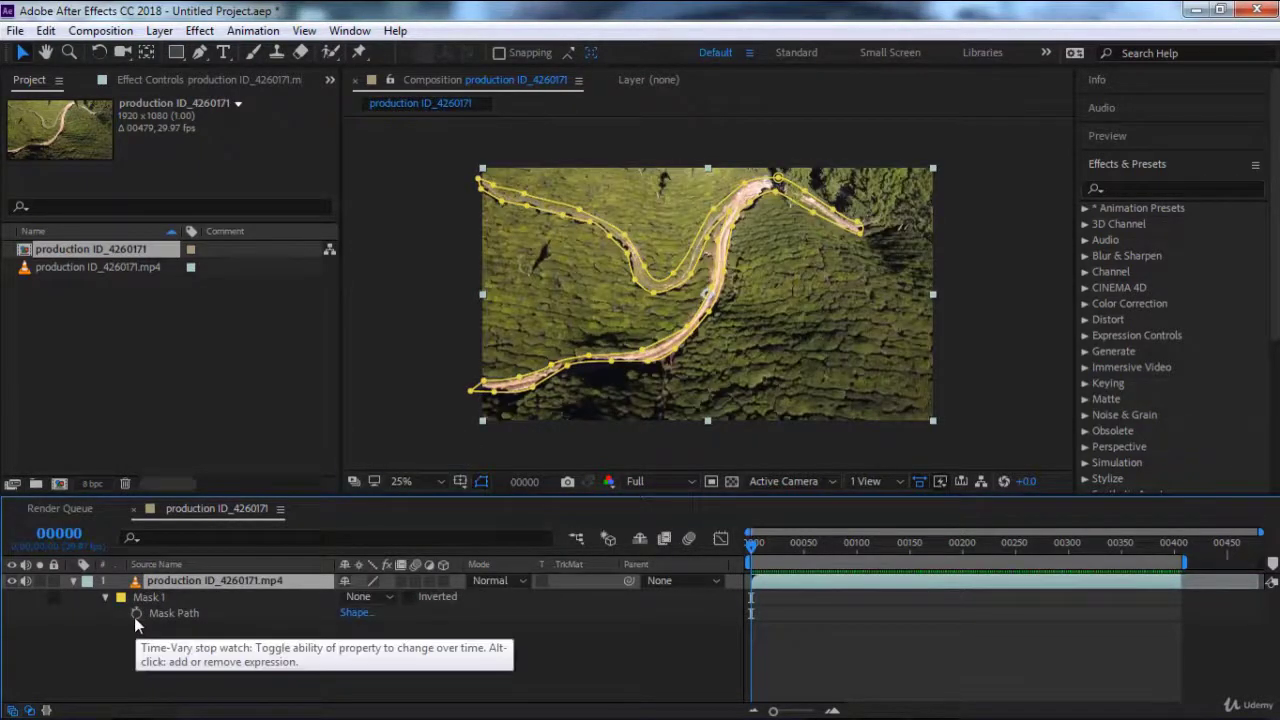
{"action": "left_click", "coordinate": [136, 614]}
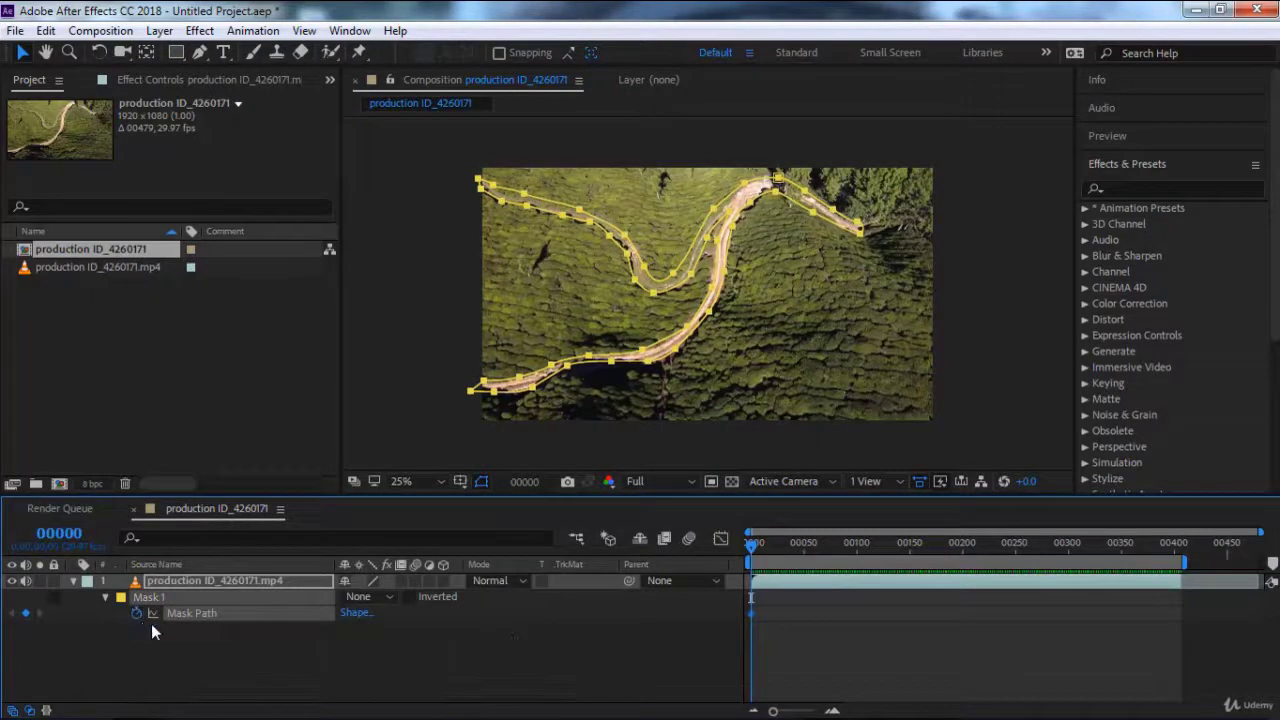
Advance to frame 103 and shift the whole mask down to follow the road's top bend.
{"action": "key", "text": "space"}
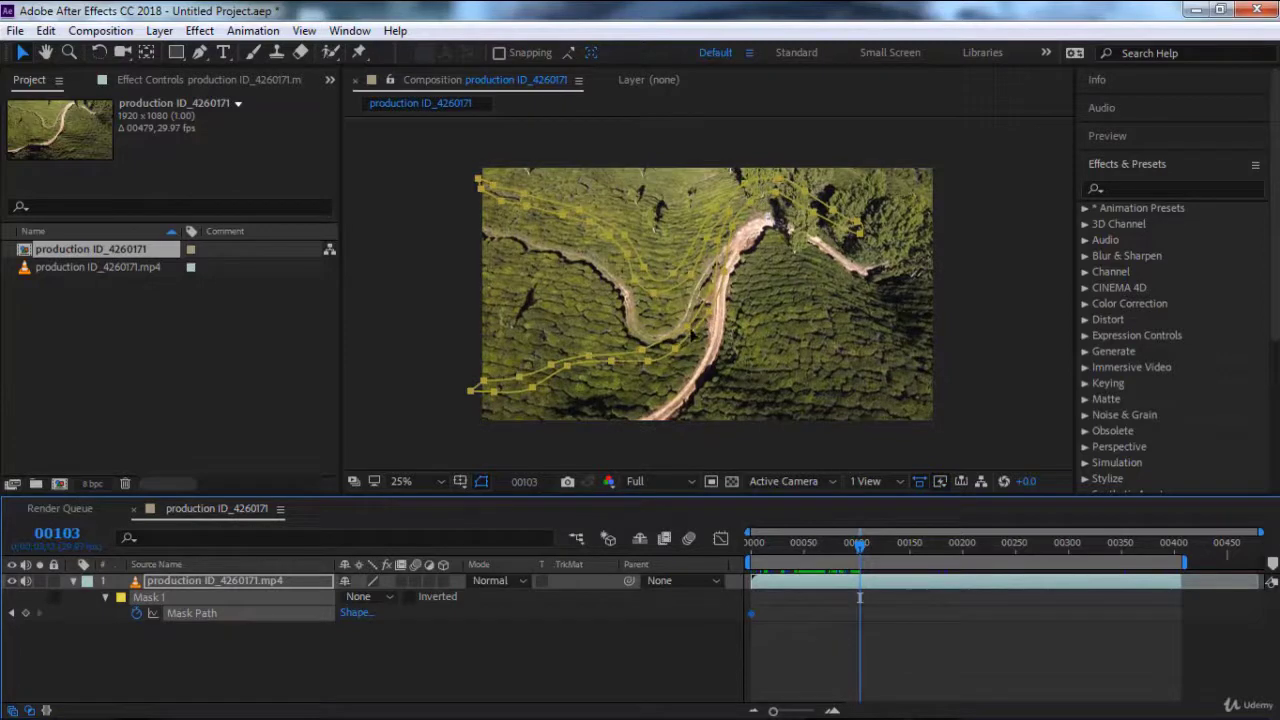
{"action": "double_click", "coordinate": [722, 285]}
{"action": "left_click_drag", "start_coordinate": [722, 287], "coordinate": [725, 324]}
{"action": "key", "text": "Return"}
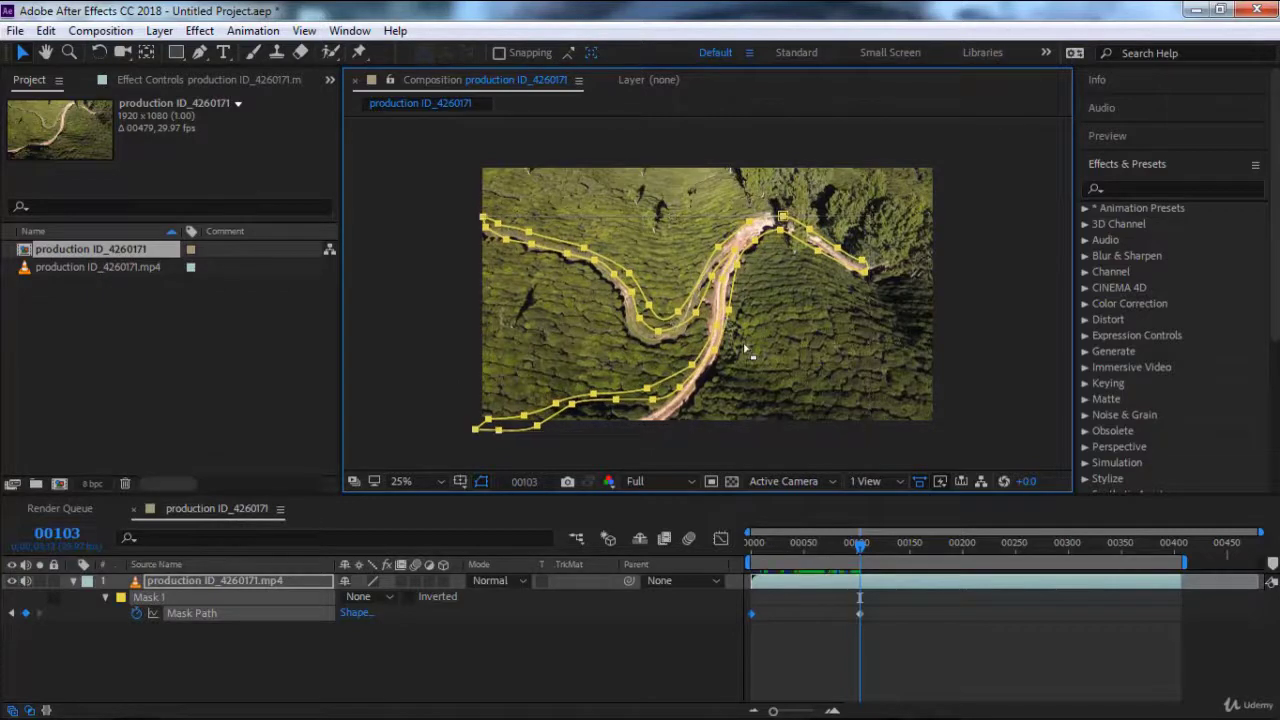
Select the mask points on the lower road section, then rotate and move them to fit the road at frame 103.
{"action": "left_click", "coordinate": [744, 344]}
{"action": "left_click", "coordinate": [693, 364]}
{"action": "left_click_drag", "start_coordinate": [752, 338], "coordinate": [448, 472]}
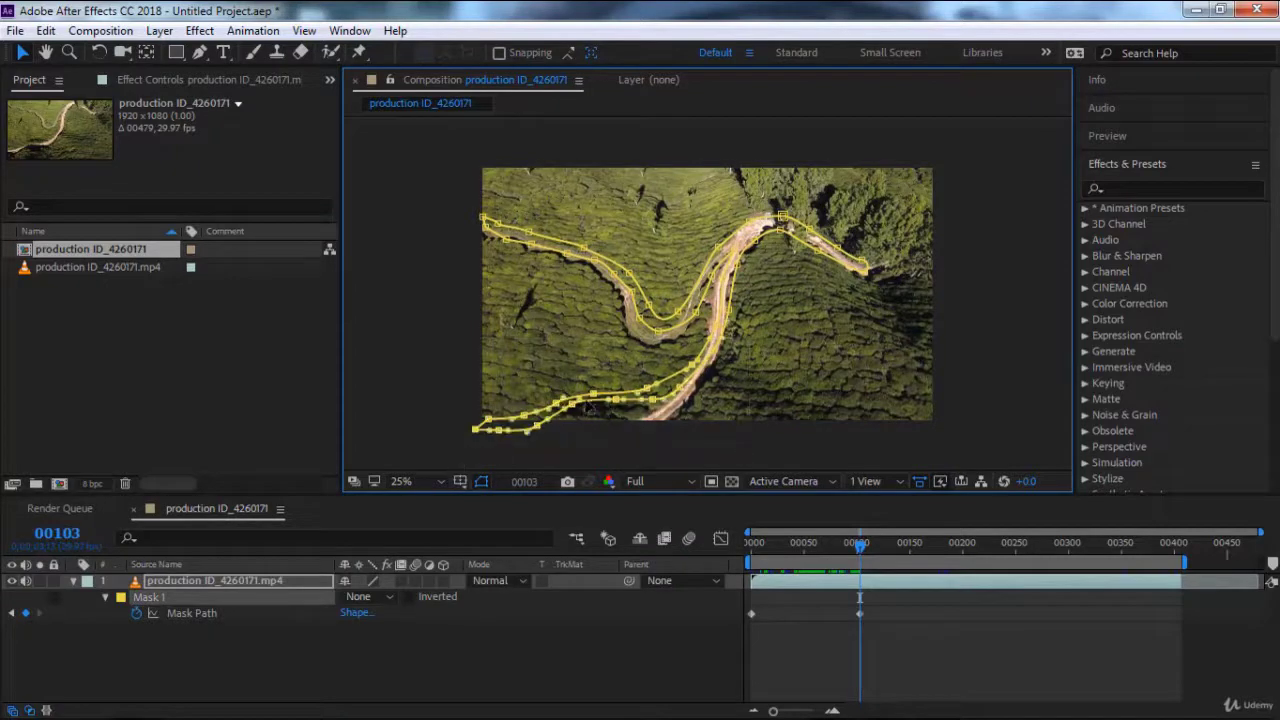
{"action": "left_click_drag", "start_coordinate": [593, 402], "coordinate": [594, 411]}
{"action": "key", "text": "ctrl+t"}
{"action": "left_click_drag", "start_coordinate": [500, 320], "coordinate": [474, 346]}
{"action": "left_click_drag", "start_coordinate": [630, 391], "coordinate": [635, 412]}
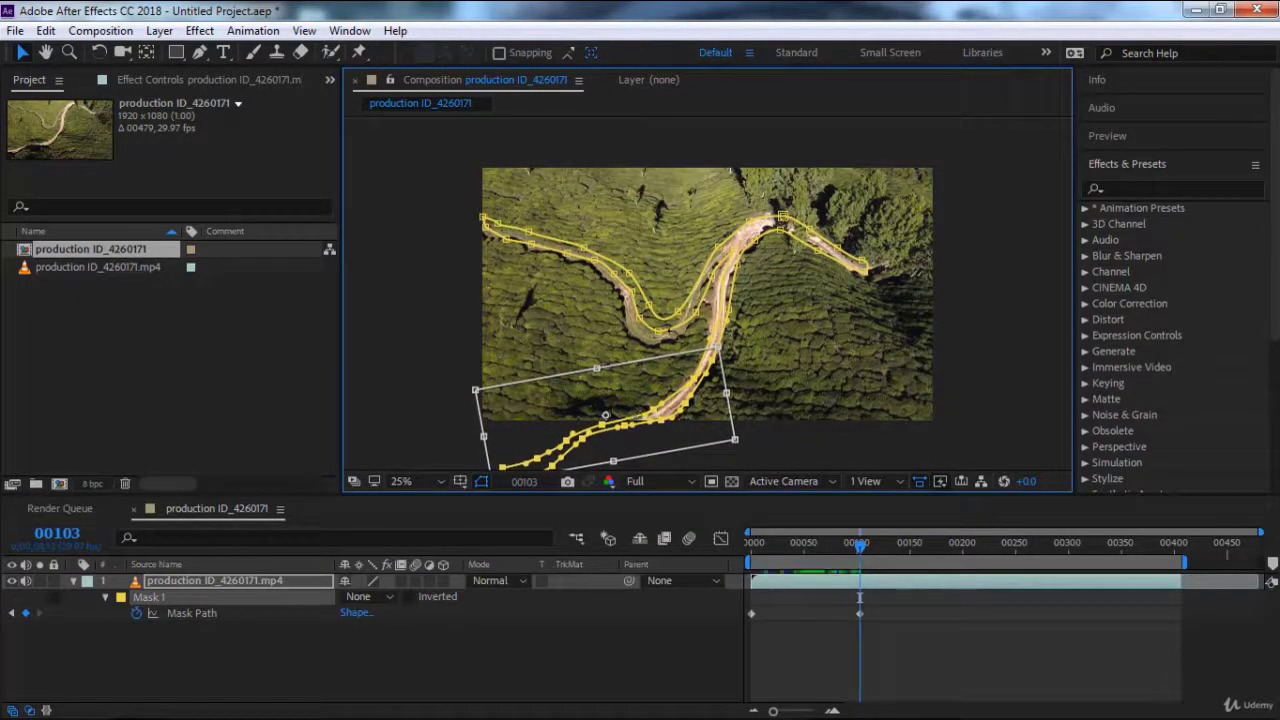
{"action": "key", "text": "Return"}
Move the mask points around the branch road's dip to match its edges at frame 103.
{"action": "left_click", "coordinate": [630, 349]}
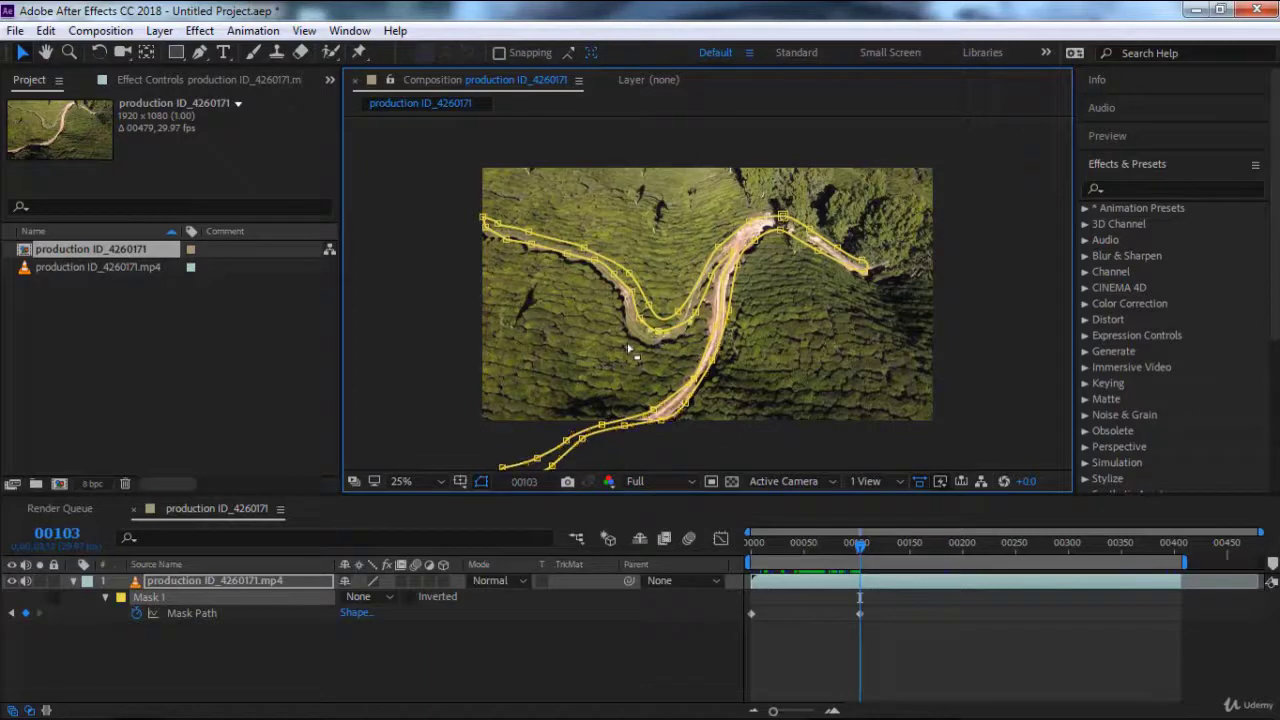
{"action": "left_click_drag", "start_coordinate": [630, 349], "coordinate": [720, 264]}
{"action": "left_click_drag", "start_coordinate": [692, 326], "coordinate": [690, 331]}
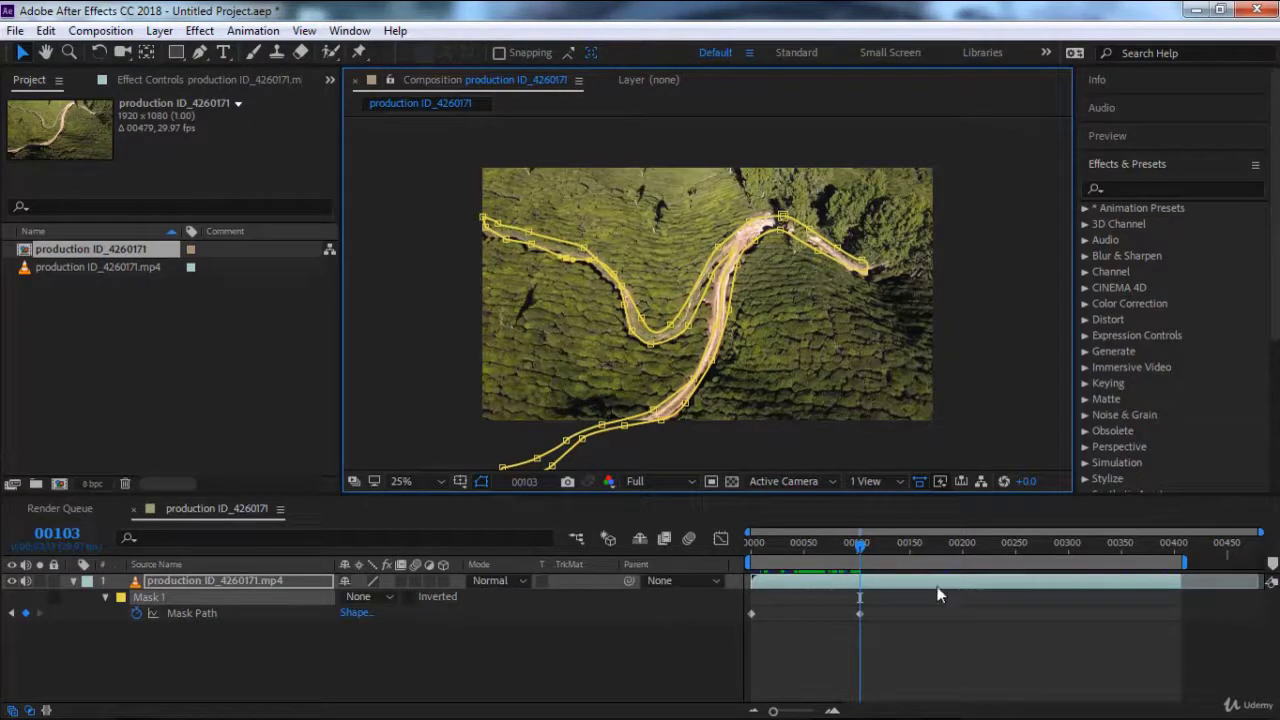
At frame 52, reposition the lower-left mask points onto the road, and check the fit at frame 78.
{"action": "left_click_drag", "start_coordinate": [865, 553], "coordinate": [812, 547]}
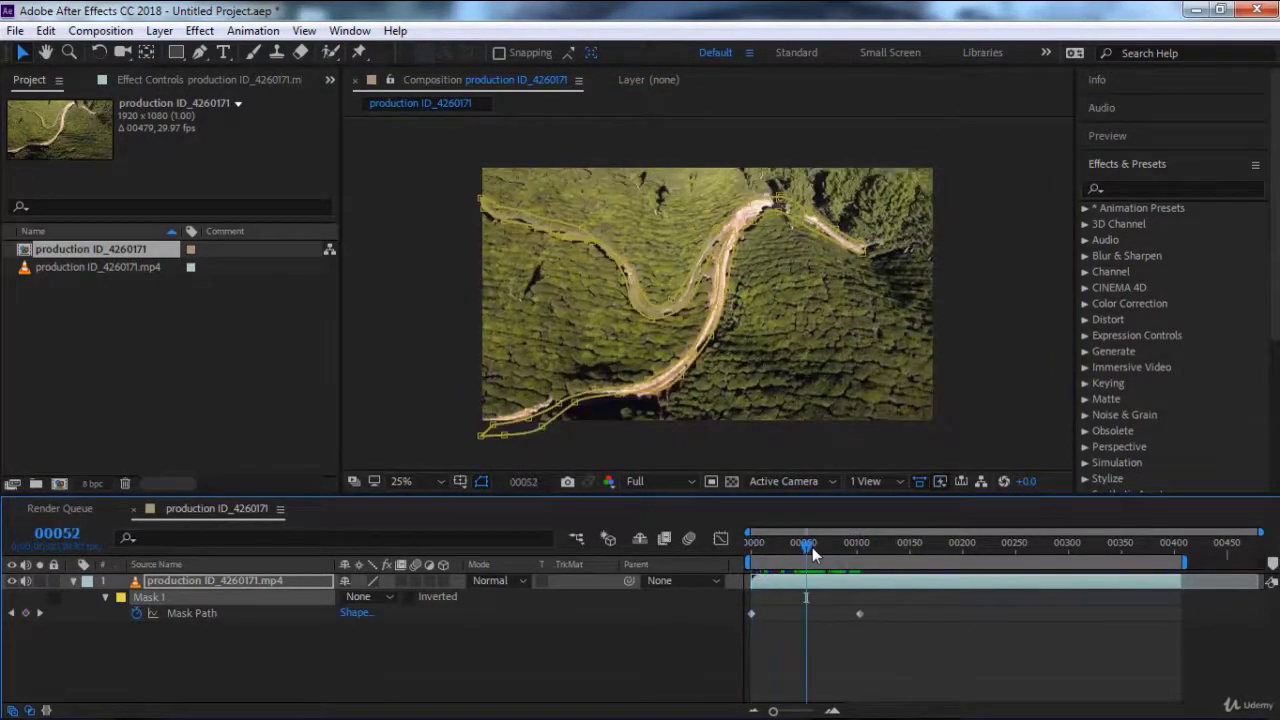
{"action": "left_click_drag", "start_coordinate": [610, 368], "coordinate": [500, 430]}
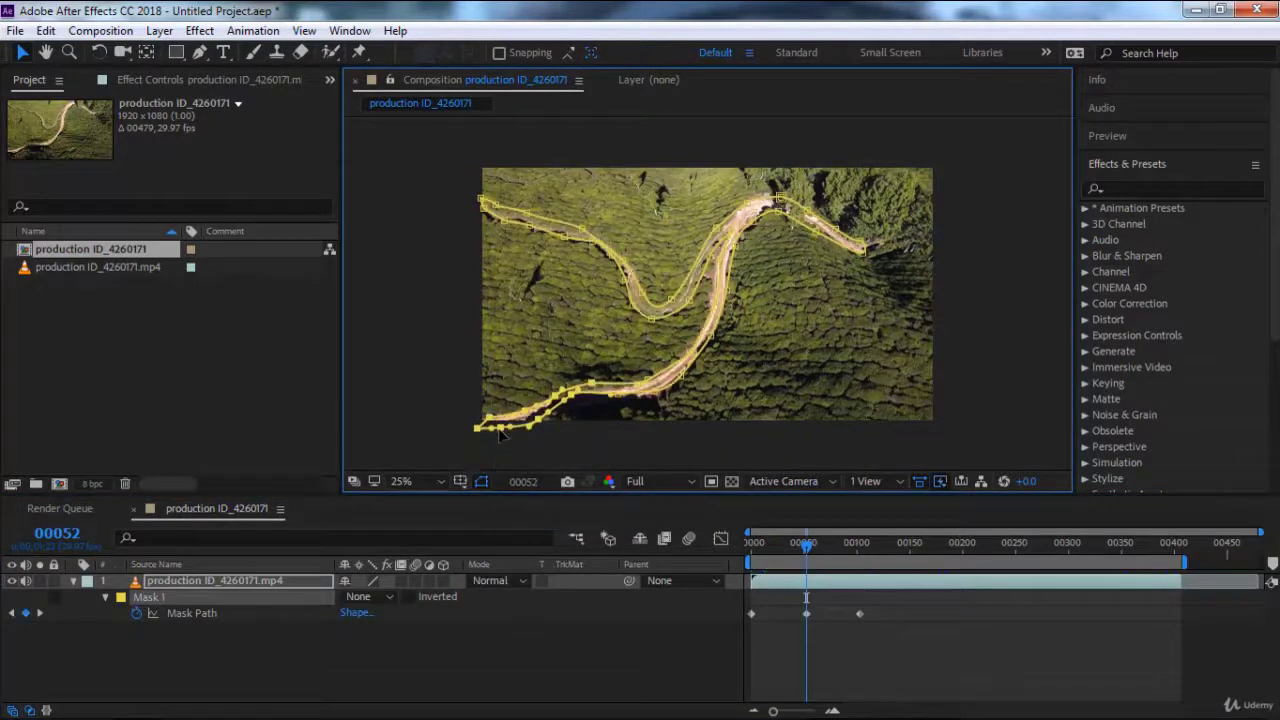
{"action": "mouse_move", "coordinate": [812, 545]}
{"action": "left_mouse_down"}
{"action": "mouse_move", "coordinate": [777, 545]}
{"action": "mouse_move", "coordinate": [833, 542]}
{"action": "left_mouse_up"}
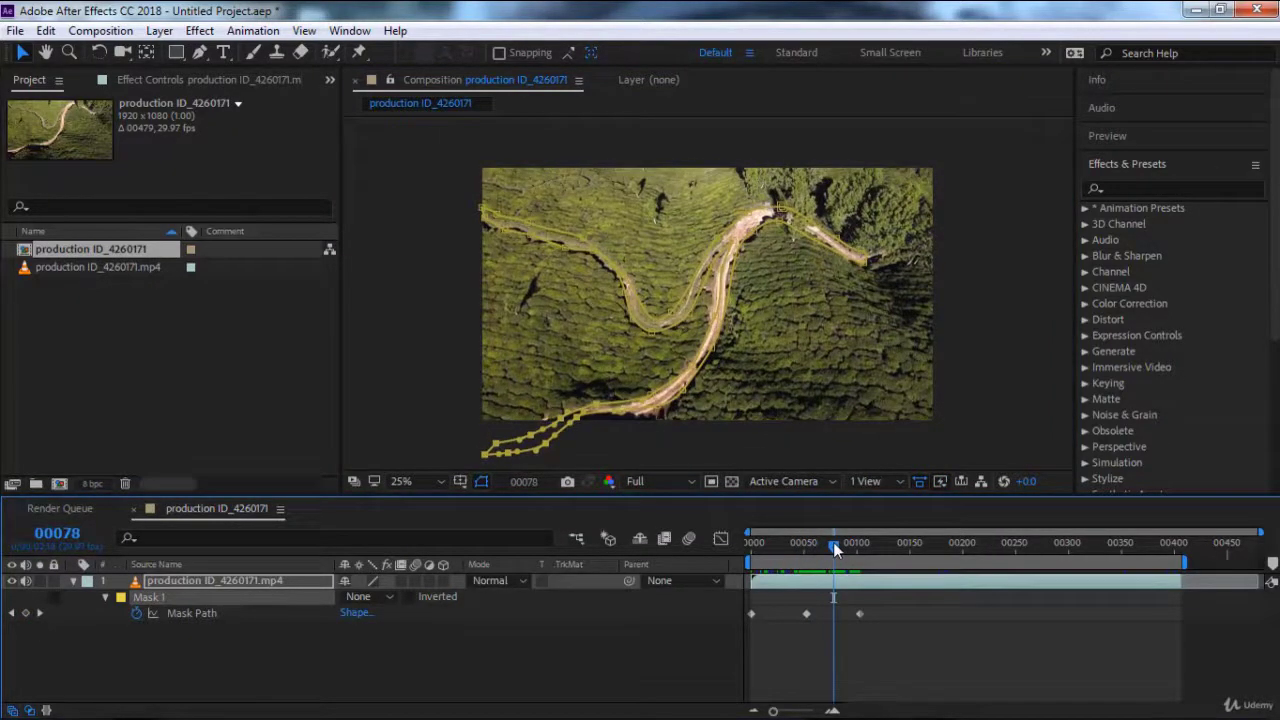
Go to frame 231 and move the whole mask down to line up with the road's top bend.
{"action": "left_click_drag", "start_coordinate": [835, 548], "coordinate": [995, 542]}
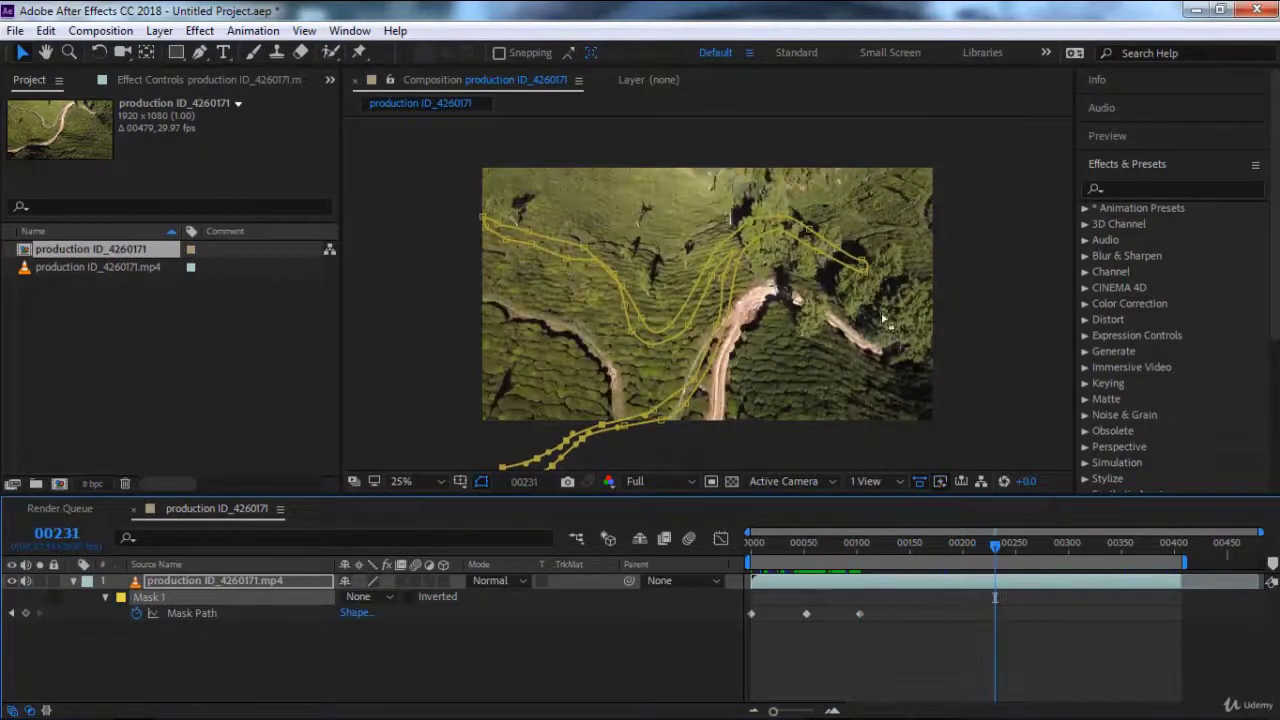
{"action": "double_click", "coordinate": [868, 283]}
{"action": "left_click_drag", "start_coordinate": [826, 262], "coordinate": [836, 327]}
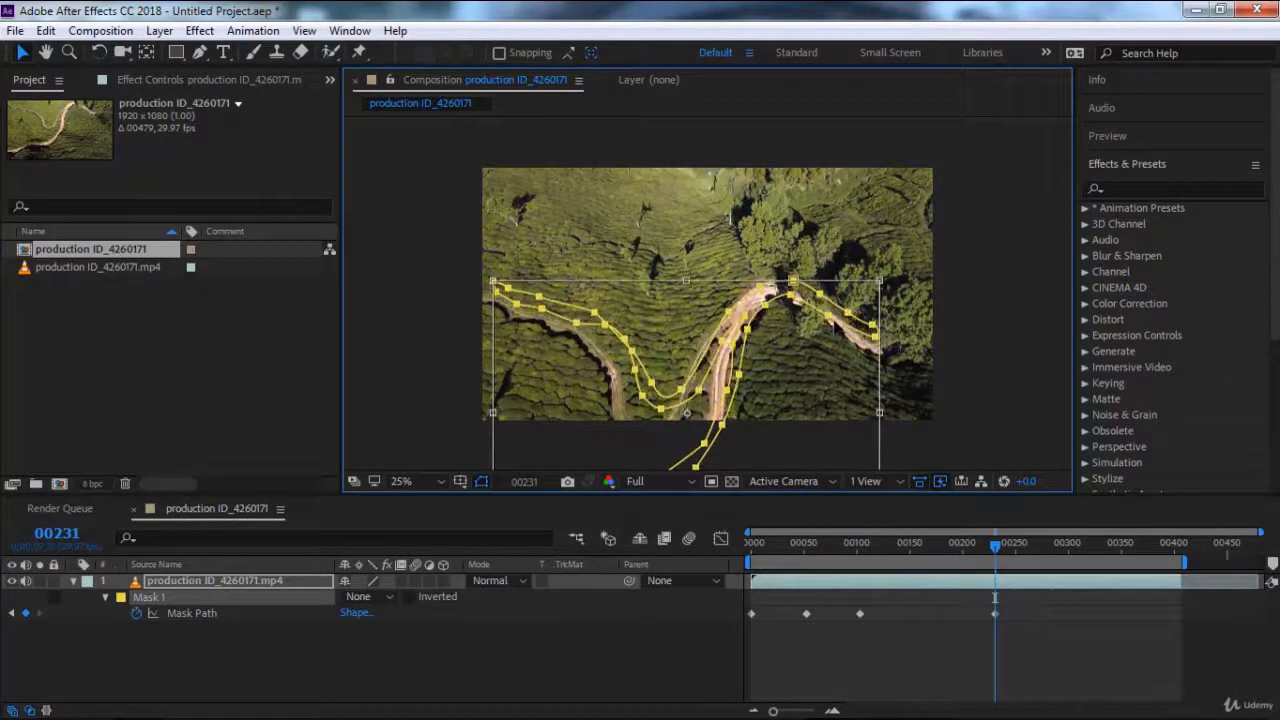
{"action": "key", "text": "Return"}
At frame 231, move the mask's right-end points onto the road's end and adjust the inner edge of the top bend.
{"action": "left_click", "coordinate": [863, 340]}
{"action": "left_click", "coordinate": [875, 334]}
{"action": "left_click_drag", "start_coordinate": [896, 298], "coordinate": [881, 353]}
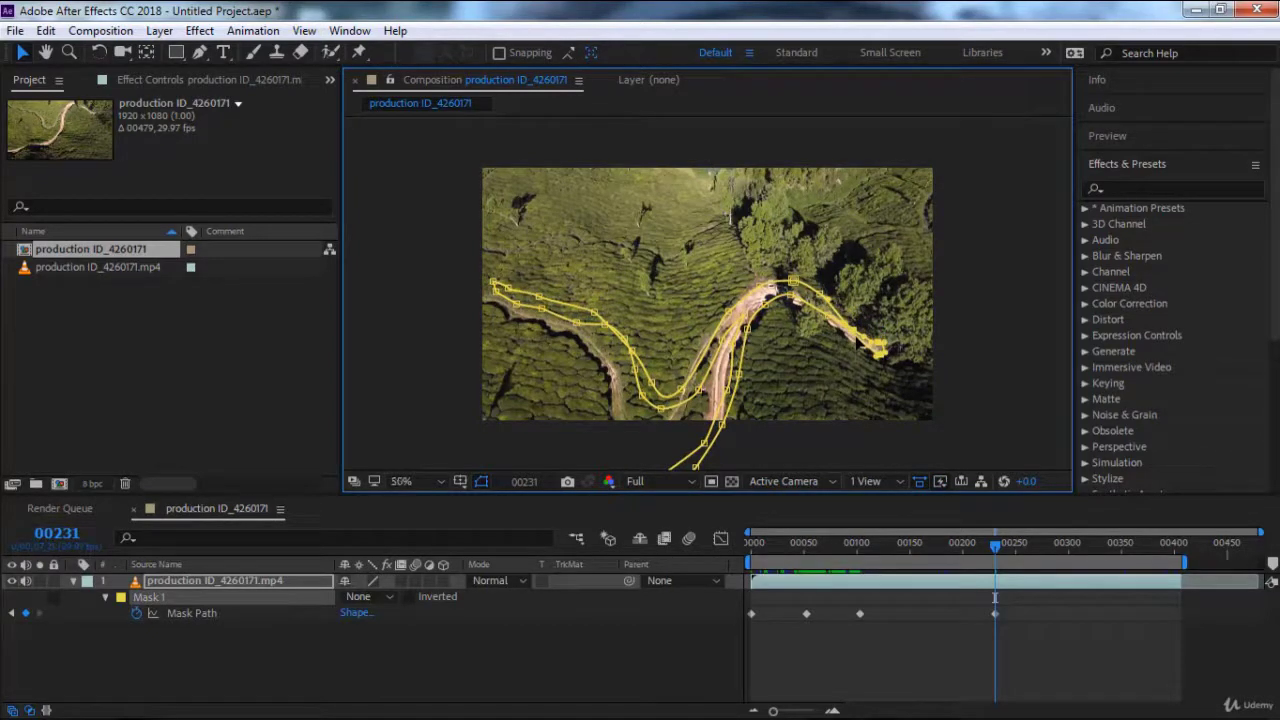
{"action": "scroll", "coordinate": [800, 345], "scroll_direction": "up", "scroll_amount": 4}
{"action": "left_click_drag", "start_coordinate": [752, 322], "coordinate": [750, 336]}
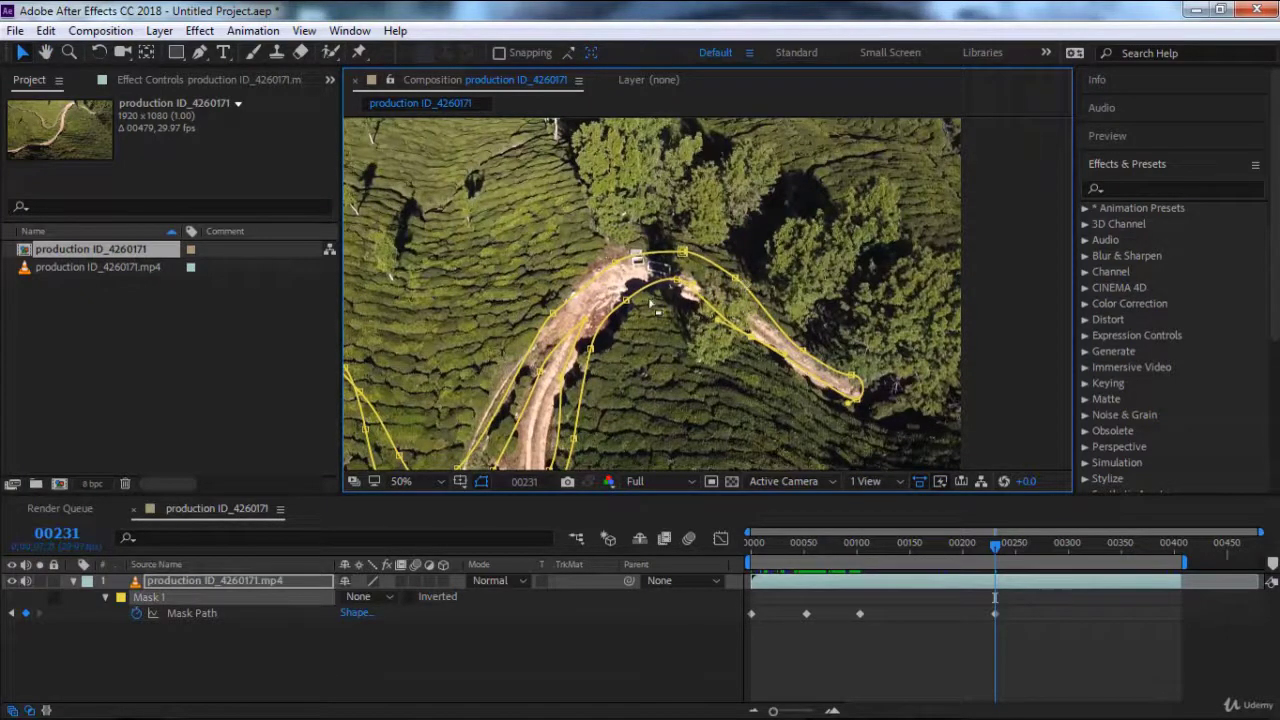
{"action": "left_click_drag", "start_coordinate": [627, 301], "coordinate": [624, 291]}
{"action": "left_click_drag", "start_coordinate": [625, 364], "coordinate": [692, 326]}
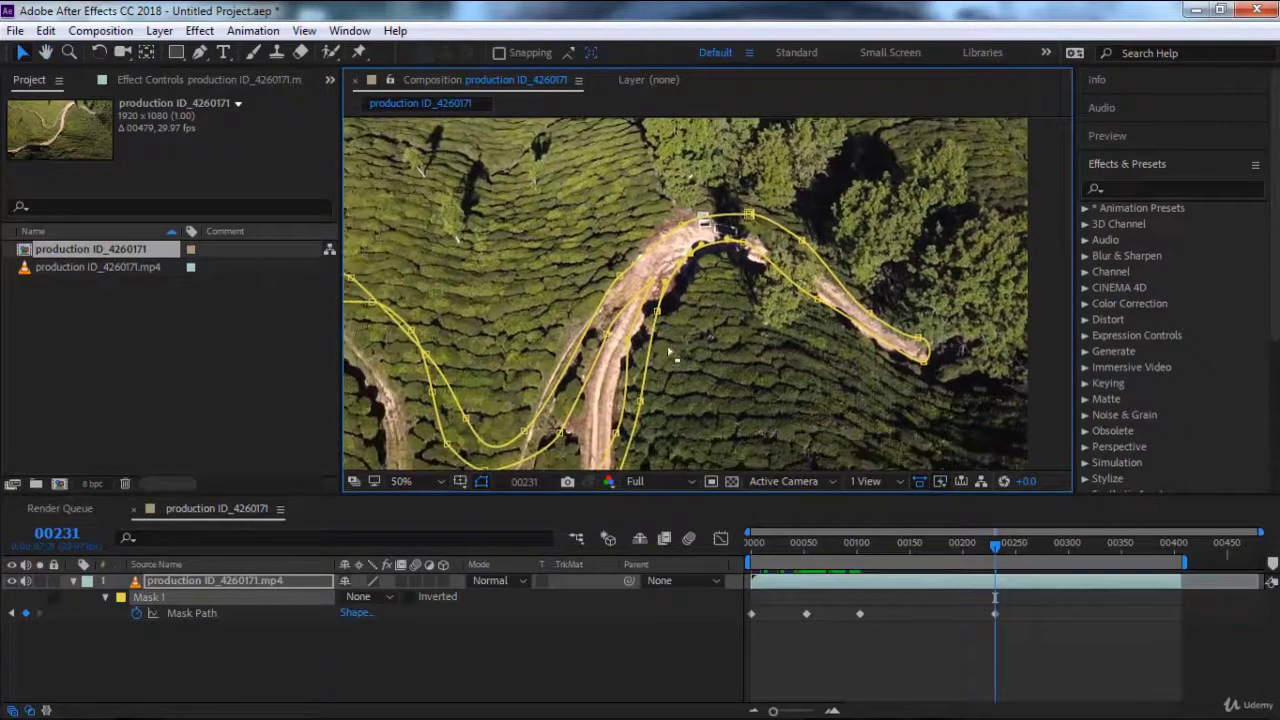
Reshape the mask around the branch road's dip at frame 231, extending its lower points below the footage's edge.
{"action": "left_click_drag", "start_coordinate": [655, 287], "coordinate": [594, 333]}
{"action": "left_click_drag", "start_coordinate": [525, 432], "coordinate": [512, 421]}
{"action": "left_click_drag", "start_coordinate": [535, 351], "coordinate": [603, 200]}
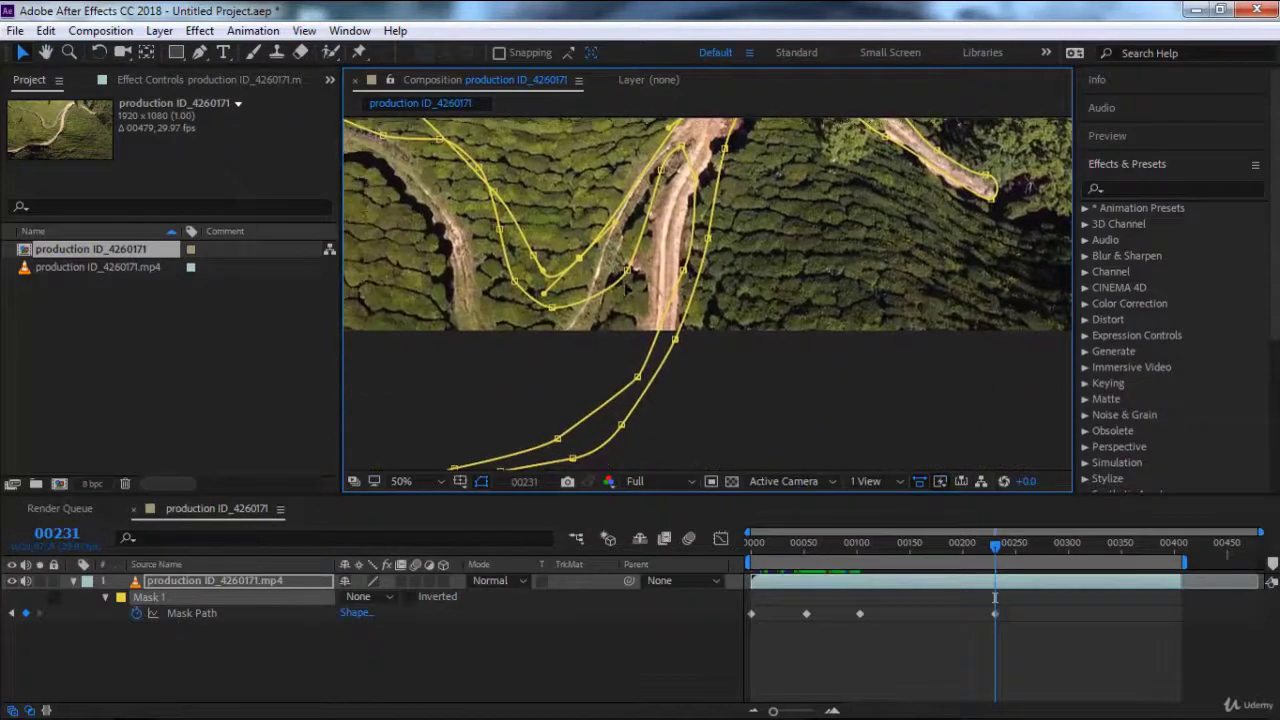
{"action": "left_click_drag", "start_coordinate": [632, 278], "coordinate": [608, 264]}
{"action": "left_click_drag", "start_coordinate": [549, 309], "coordinate": [450, 290]}
{"action": "left_click_drag", "start_coordinate": [432, 244], "coordinate": [689, 318]}
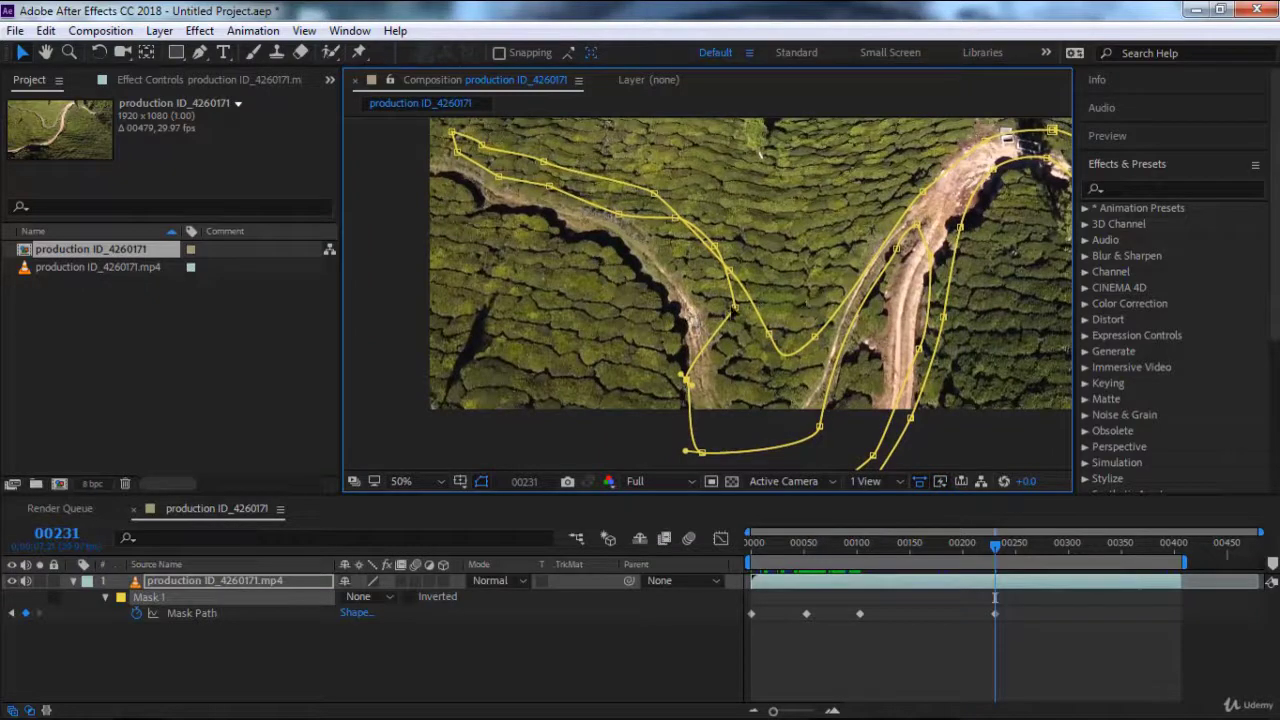
Undo the stray curve-handle change and fit the mask's lower edge points along the left branch road at frame 231.
{"action": "left_click_drag", "start_coordinate": [686, 378], "coordinate": [862, 237]}
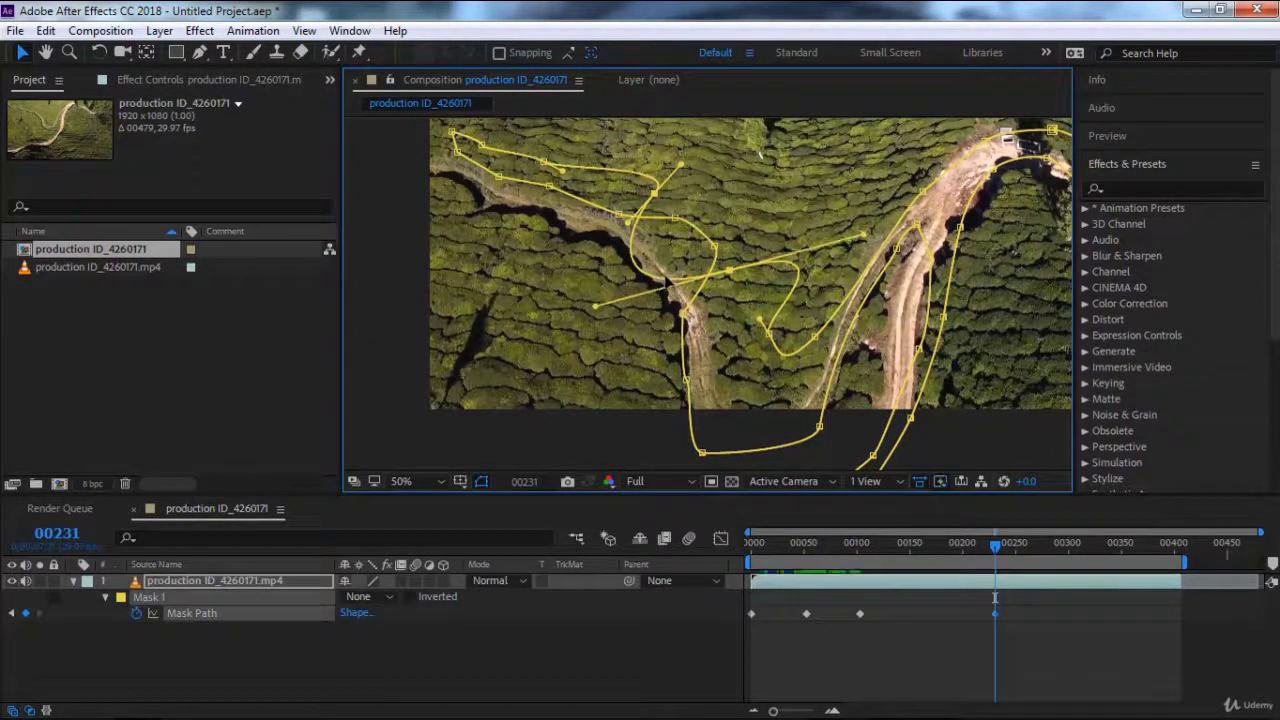
{"action": "key", "text": "ctrl+z"}
{"action": "left_click_drag", "start_coordinate": [715, 248], "coordinate": [654, 282]}
{"action": "left_click_drag", "start_coordinate": [672, 224], "coordinate": [622, 238]}
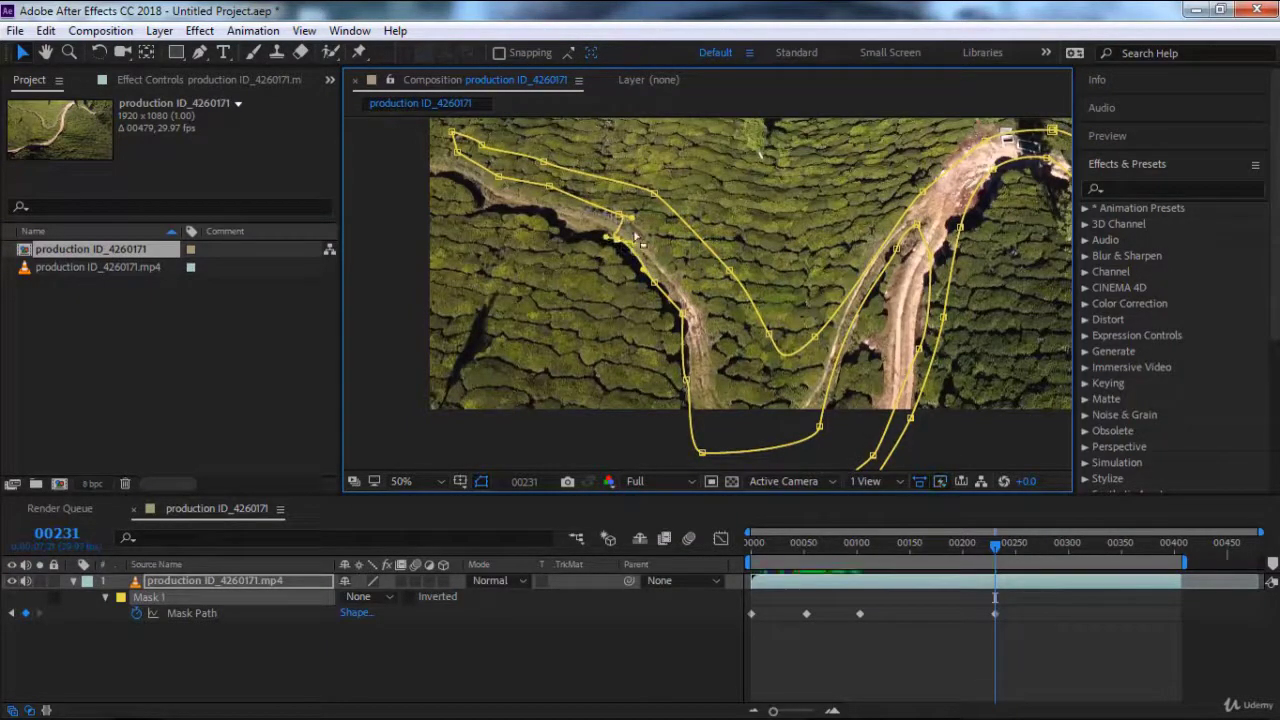
{"action": "left_click_drag", "start_coordinate": [465, 212], "coordinate": [706, 146]}
{"action": "left_click_drag", "start_coordinate": [652, 196], "coordinate": [584, 240]}
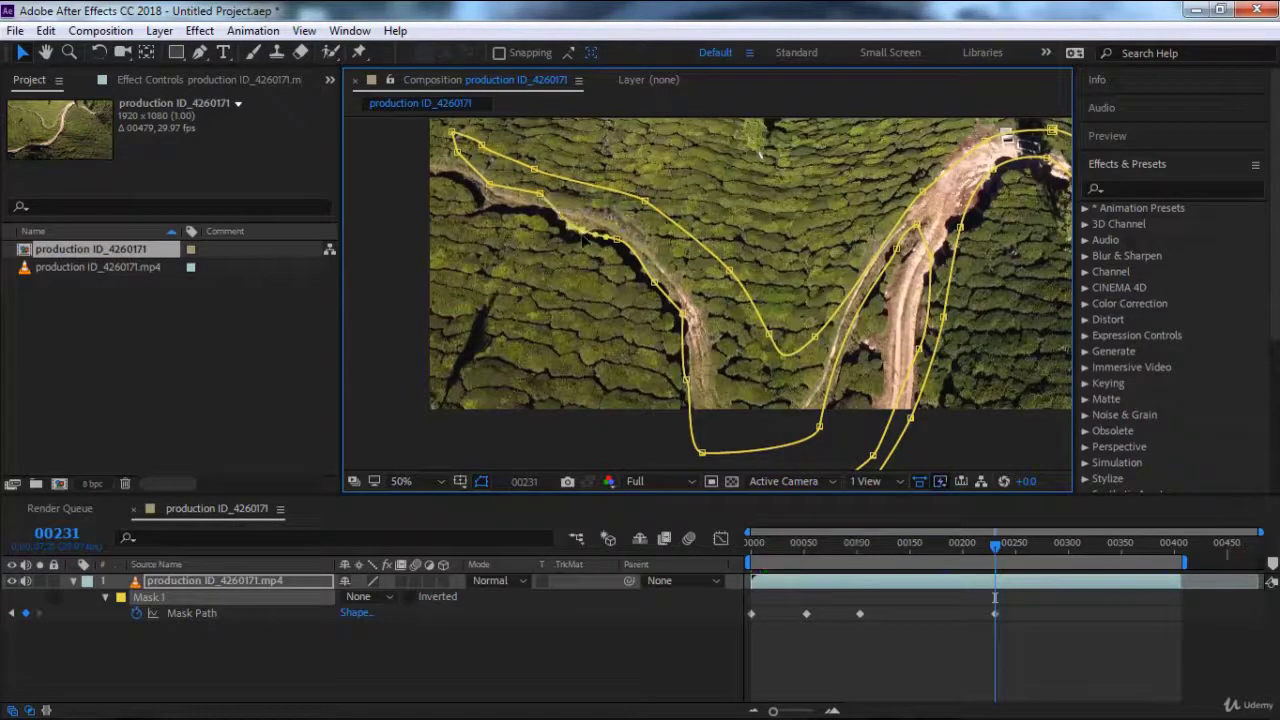
{"action": "left_click_drag", "start_coordinate": [540, 194], "coordinate": [497, 243]}
Fit the mask's left end and upper edge to the left branch road down through the dip at frame 231.
{"action": "left_click_drag", "start_coordinate": [466, 167], "coordinate": [514, 253]}
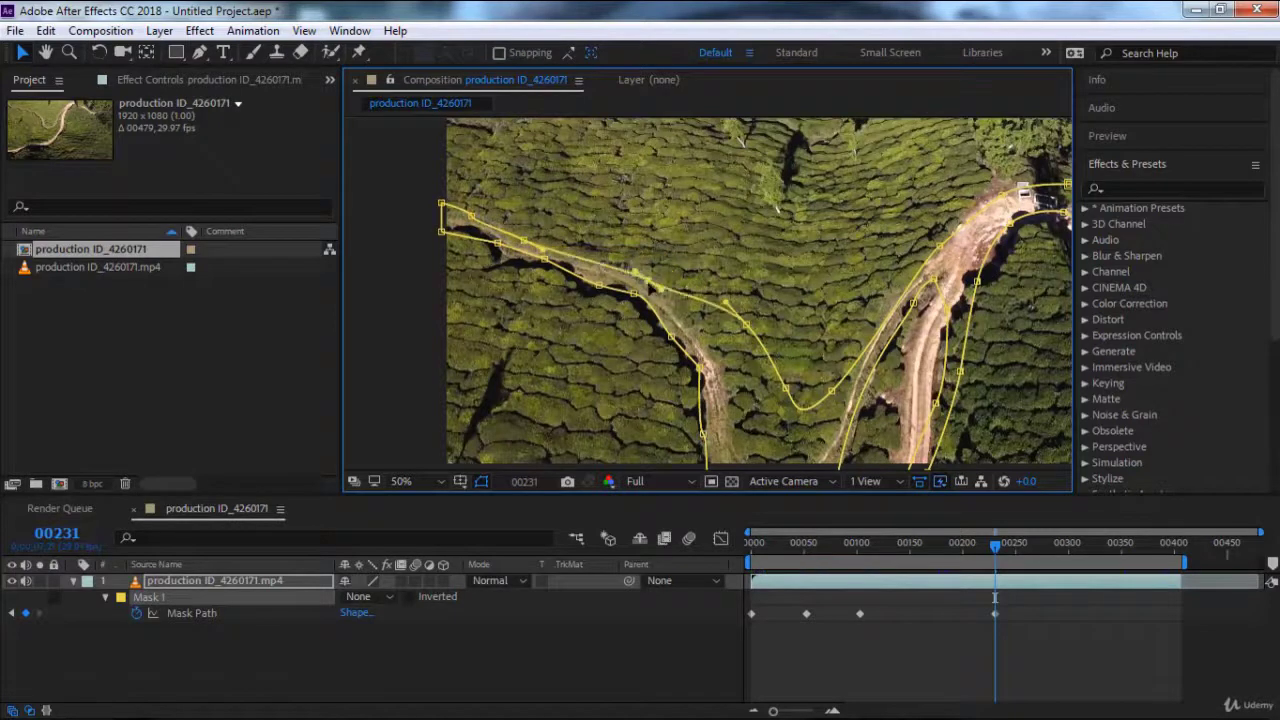
{"action": "left_click_drag", "start_coordinate": [775, 336], "coordinate": [708, 228]}
{"action": "left_click_drag", "start_coordinate": [659, 189], "coordinate": [684, 369]}
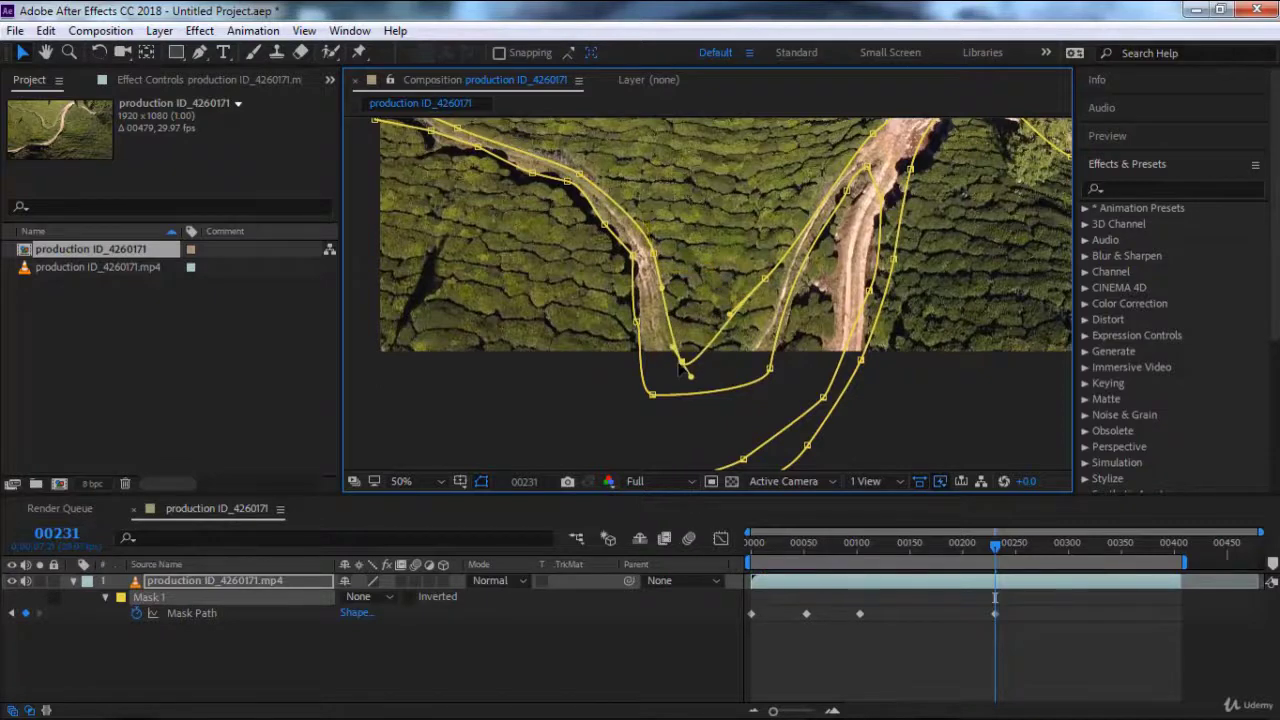
{"action": "left_click_drag", "start_coordinate": [730, 315], "coordinate": [741, 390]}
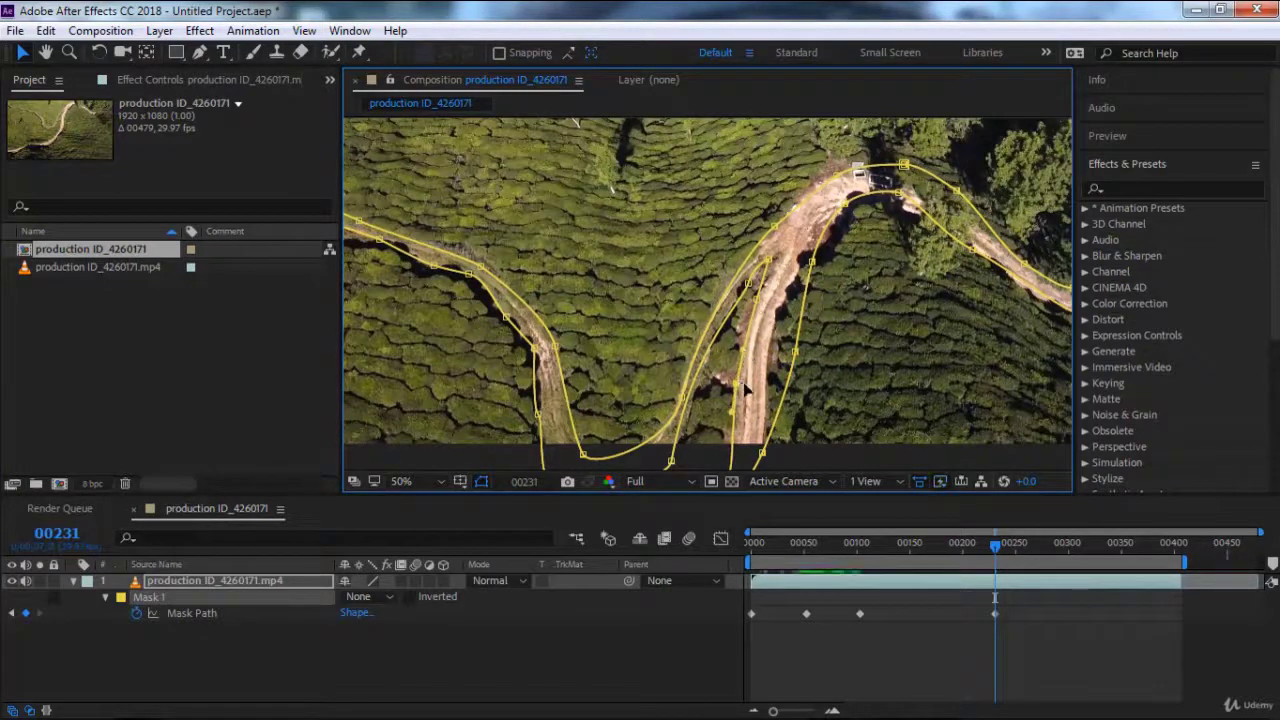
Tighten the mask along the main road's right edge and the outer edge of the top bend at frame 231.
{"action": "left_click_drag", "start_coordinate": [796, 351], "coordinate": [772, 347]}
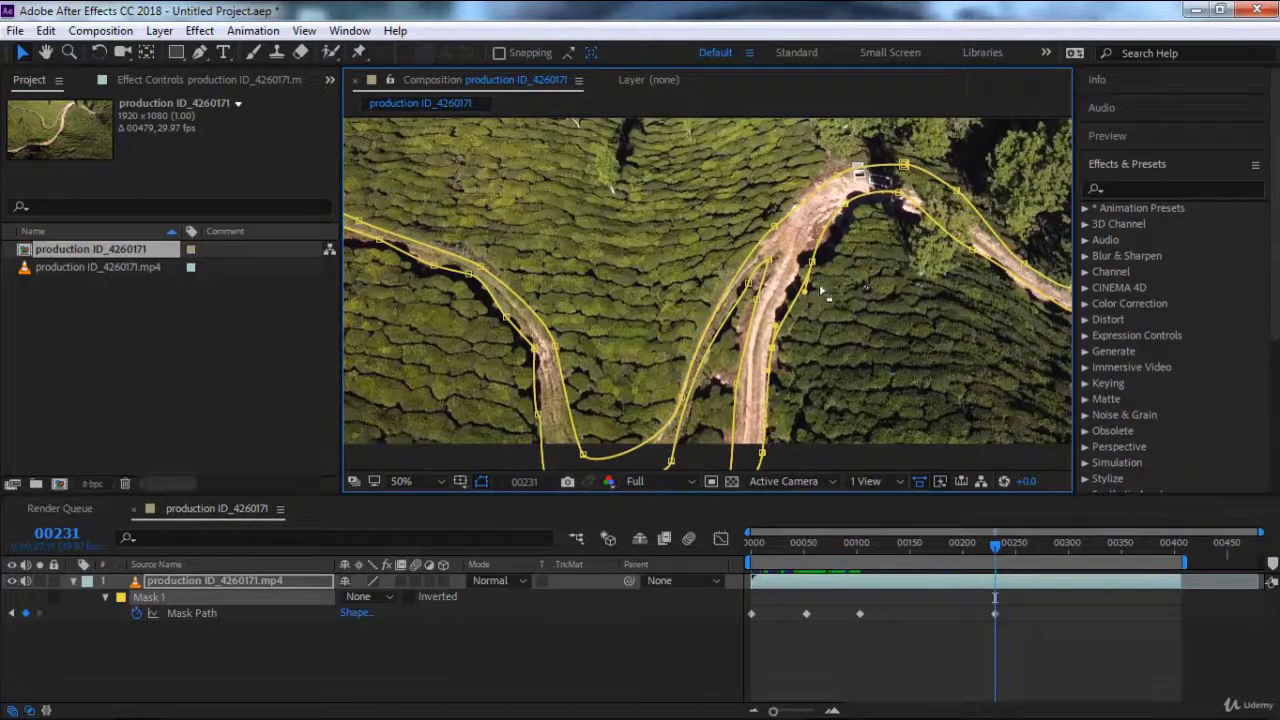
{"action": "left_click_drag", "start_coordinate": [811, 262], "coordinate": [798, 324]}
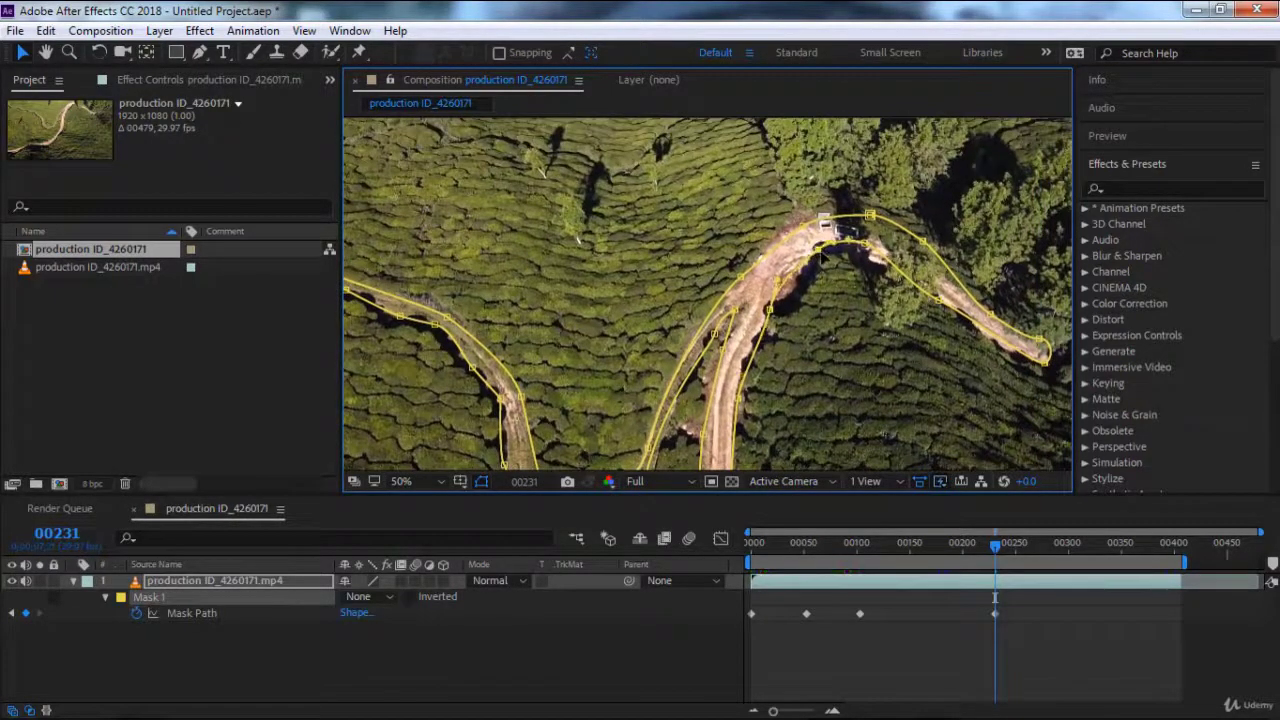
{"action": "left_click_drag", "start_coordinate": [848, 276], "coordinate": [716, 304]}
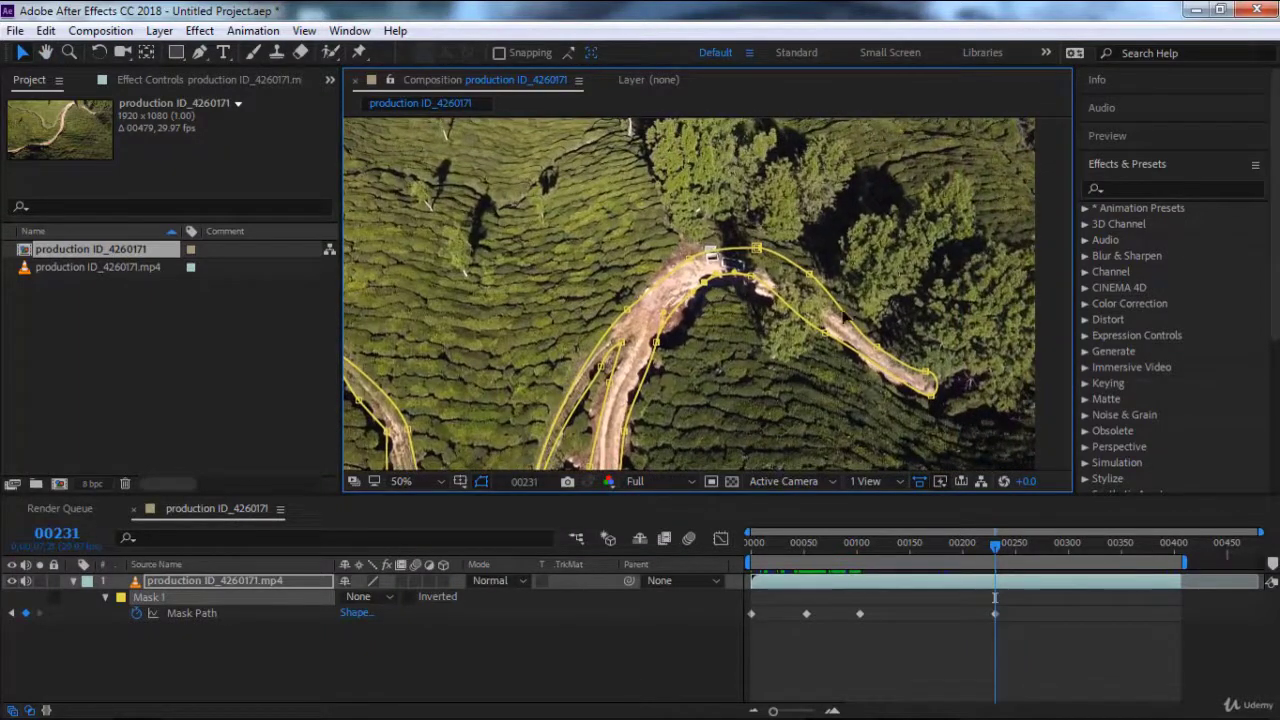
{"action": "left_click_drag", "start_coordinate": [810, 275], "coordinate": [755, 248]}
{"action": "scroll", "coordinate": [745, 338], "scroll_direction": "down", "scroll_amount": 2}
{"action": "left_click_drag", "start_coordinate": [745, 338], "coordinate": [773, 300]}
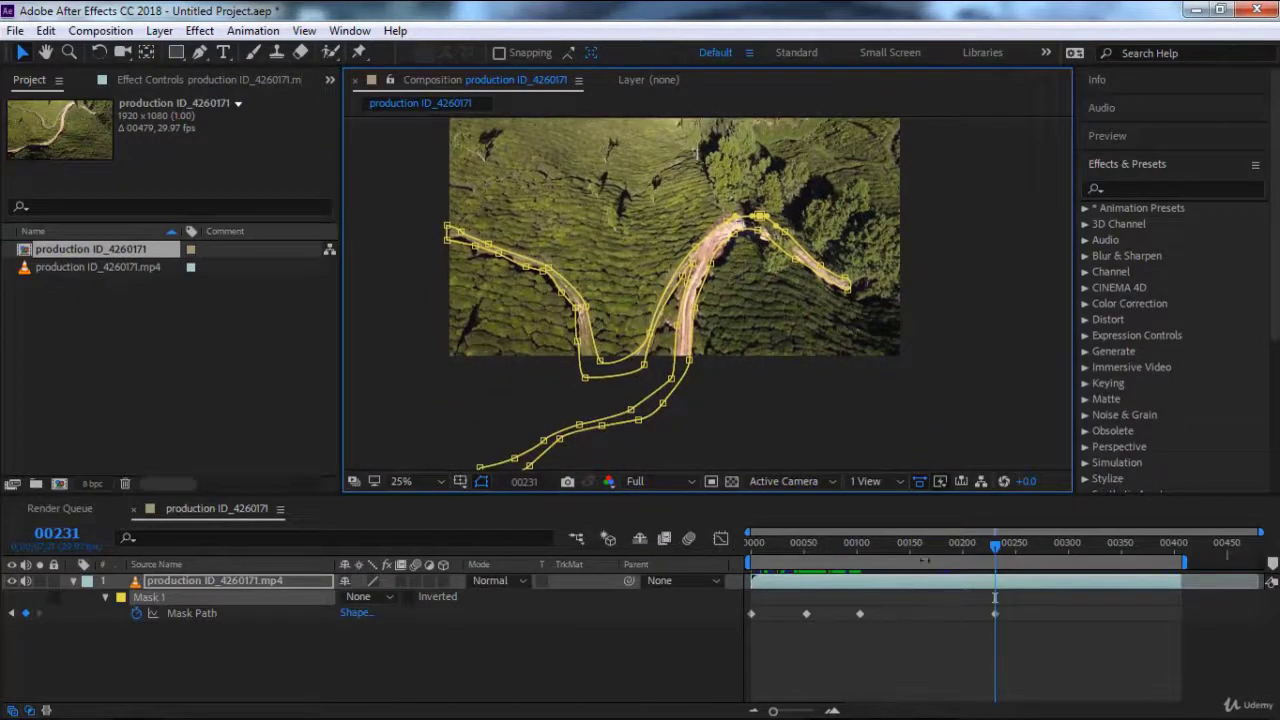
Go to frame 164 and move the mask points under the branch road's dip up to the road's edge.
{"action": "left_click", "coordinate": [924, 550]}
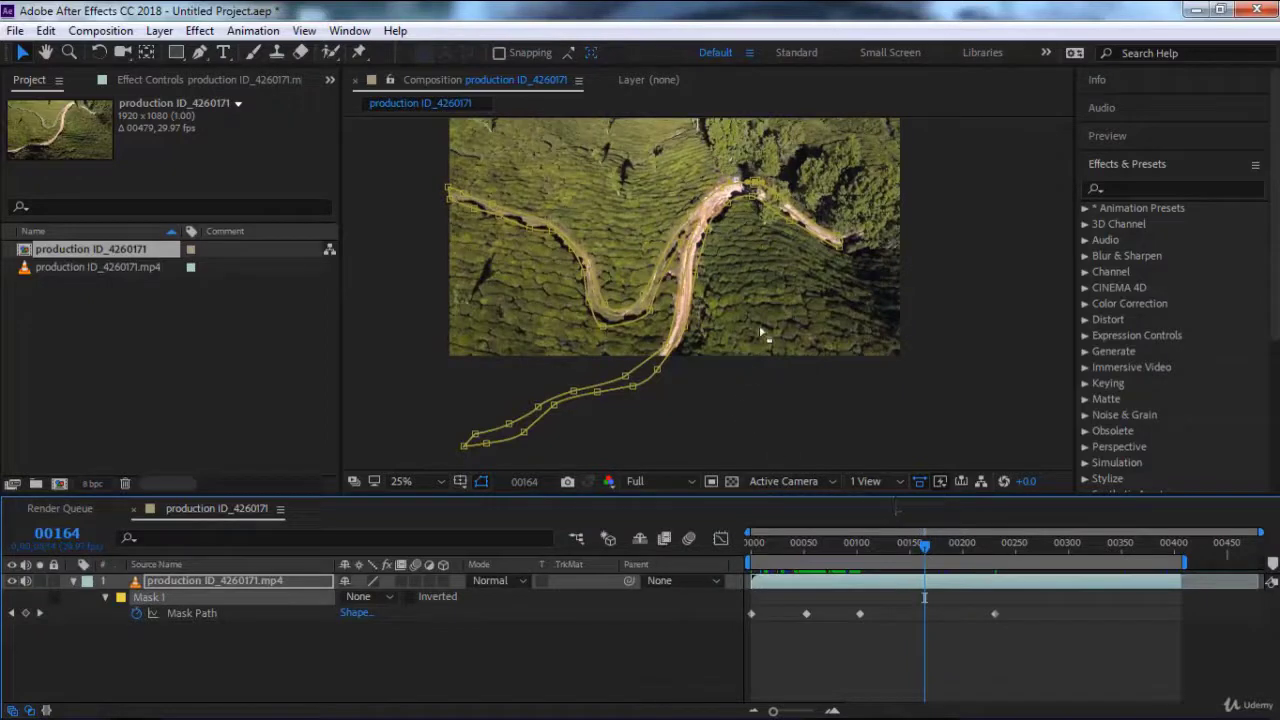
{"action": "scroll", "coordinate": [545, 282], "scroll_direction": "up", "scroll_amount": 4}
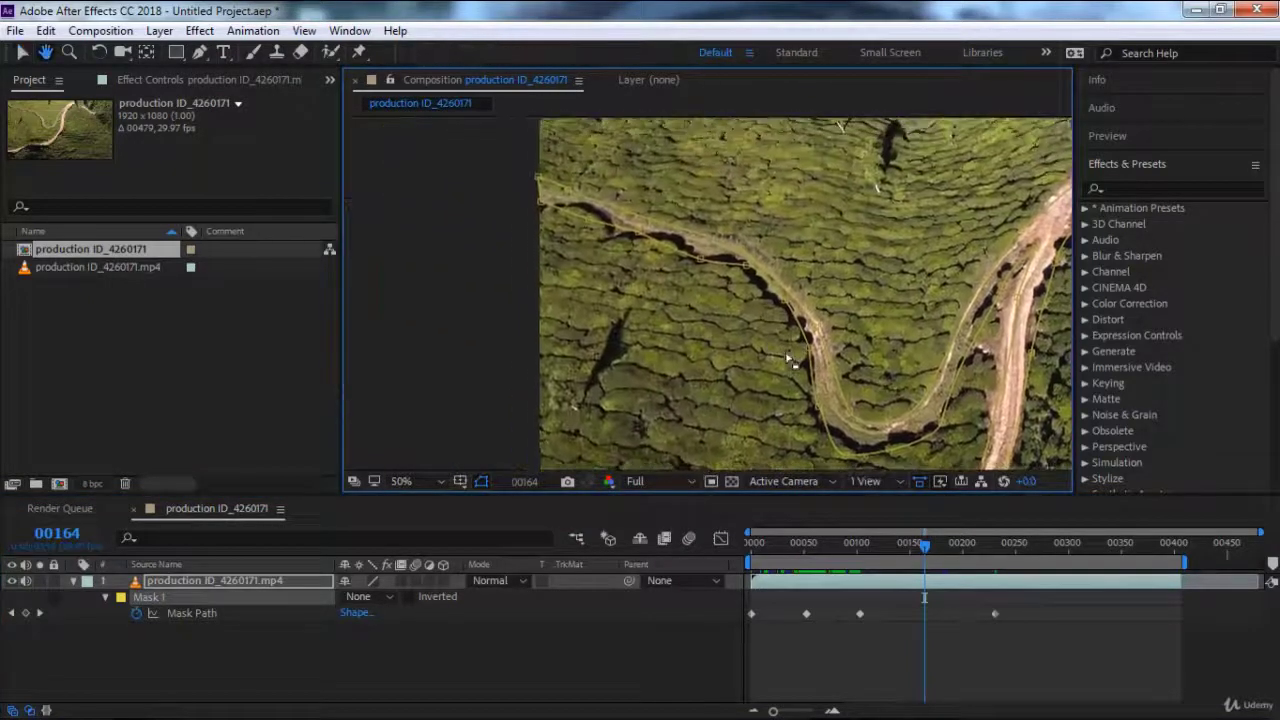
{"action": "left_click_drag", "start_coordinate": [845, 397], "coordinate": [774, 299]}
{"action": "left_click_drag", "start_coordinate": [775, 357], "coordinate": [779, 344]}
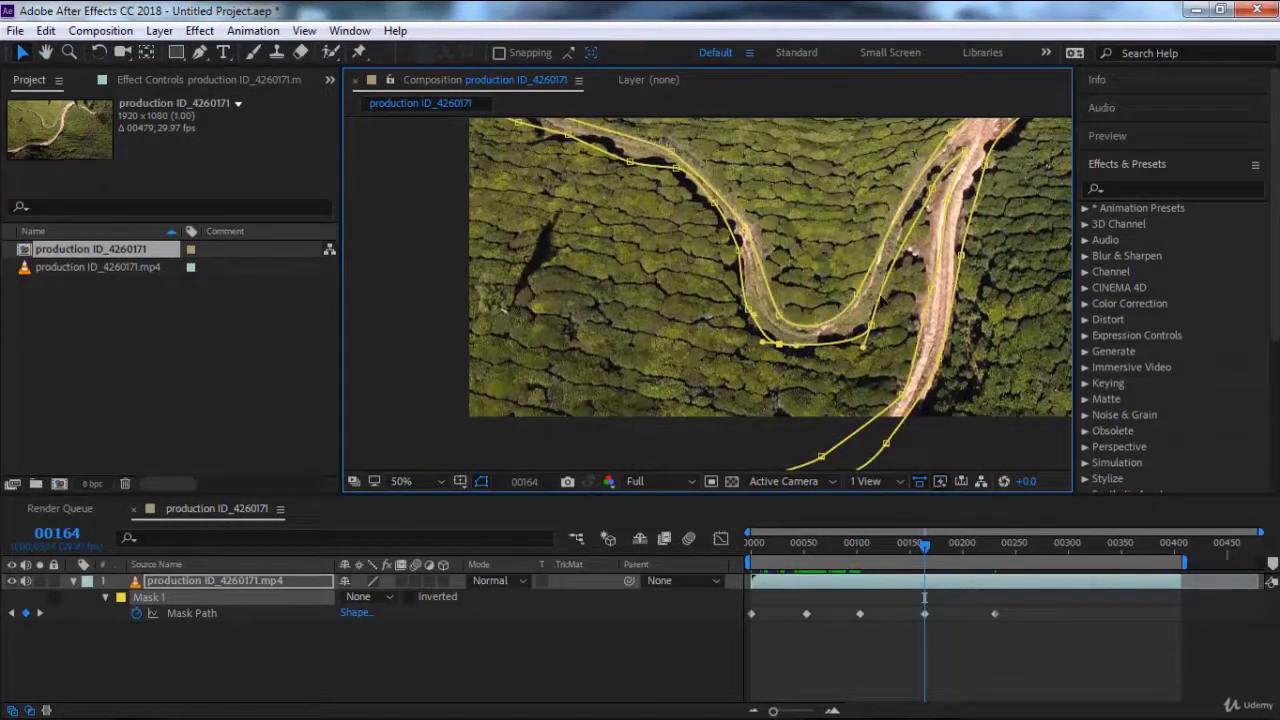
{"action": "left_click_drag", "start_coordinate": [870, 326], "coordinate": [869, 318]}
{"action": "left_click_drag", "start_coordinate": [860, 269], "coordinate": [702, 334]}
{"action": "left_click_drag", "start_coordinate": [835, 220], "coordinate": [655, 294]}
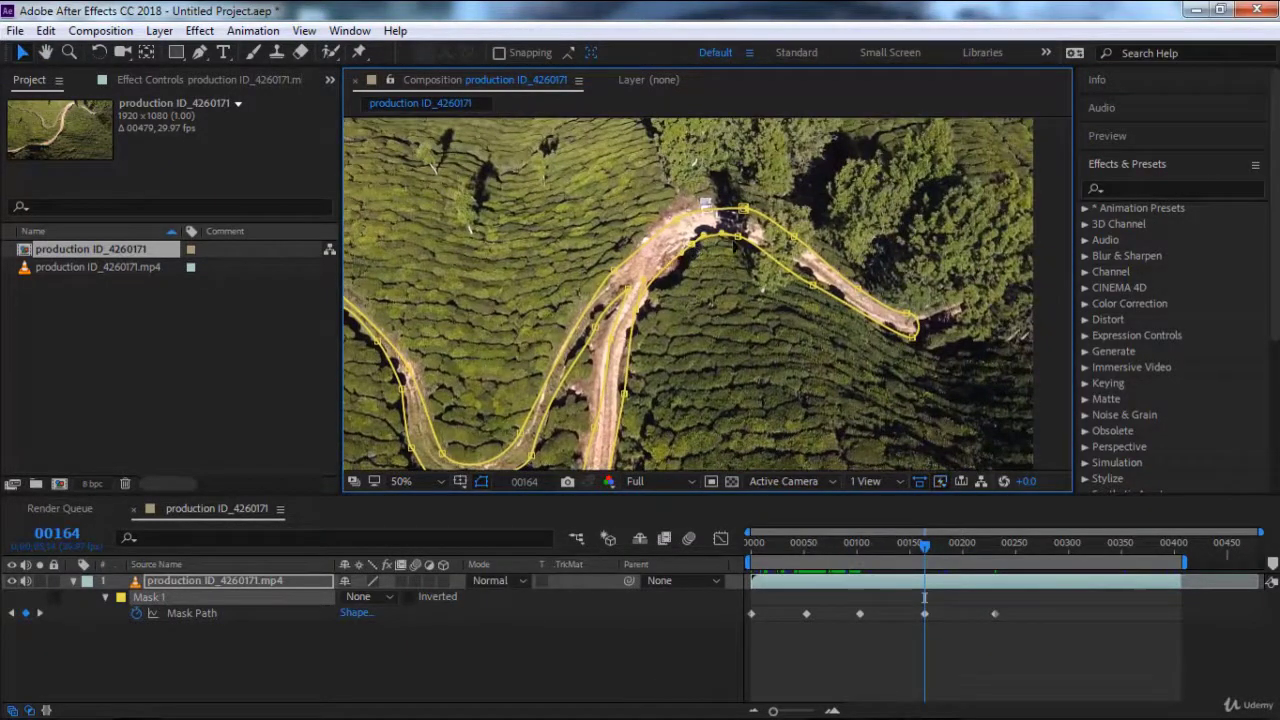
Fit the mask's top-bend and right-end points to the road at frame 164, and check the fit at frames 130 and 198.
{"action": "left_click_drag", "start_coordinate": [738, 237], "coordinate": [739, 233]}
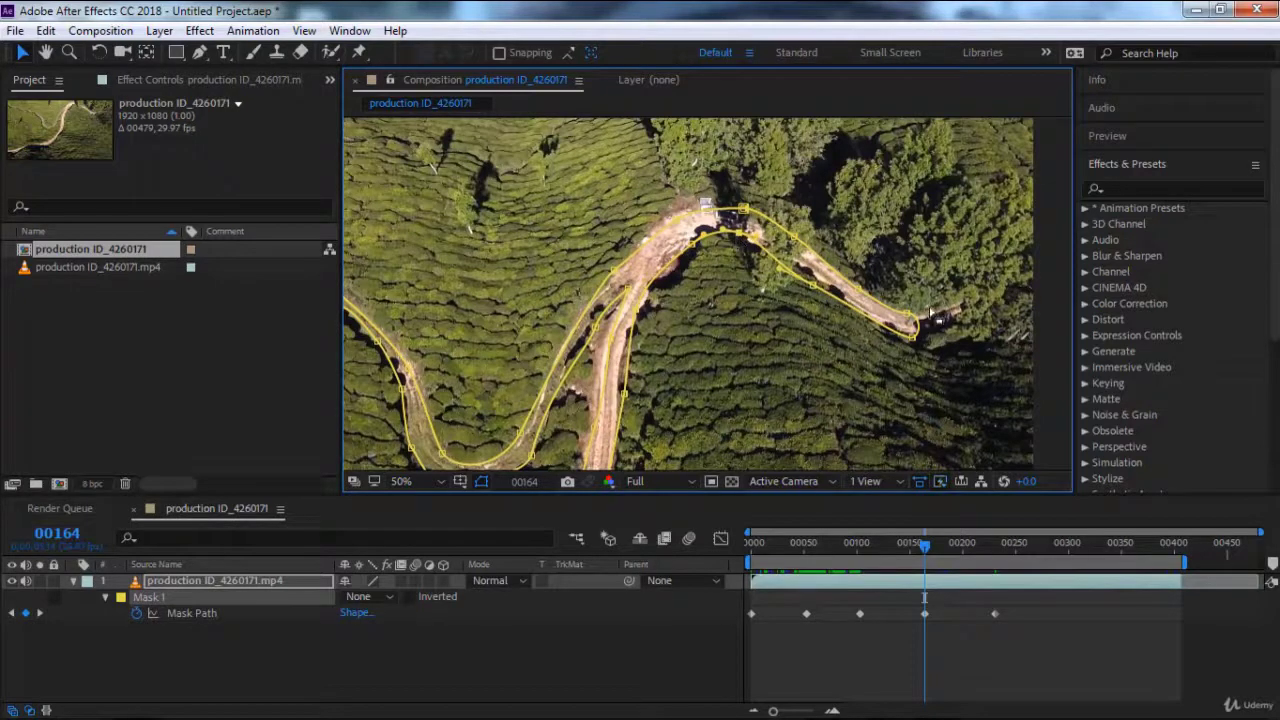
{"action": "left_click_drag", "start_coordinate": [912, 337], "coordinate": [912, 333]}
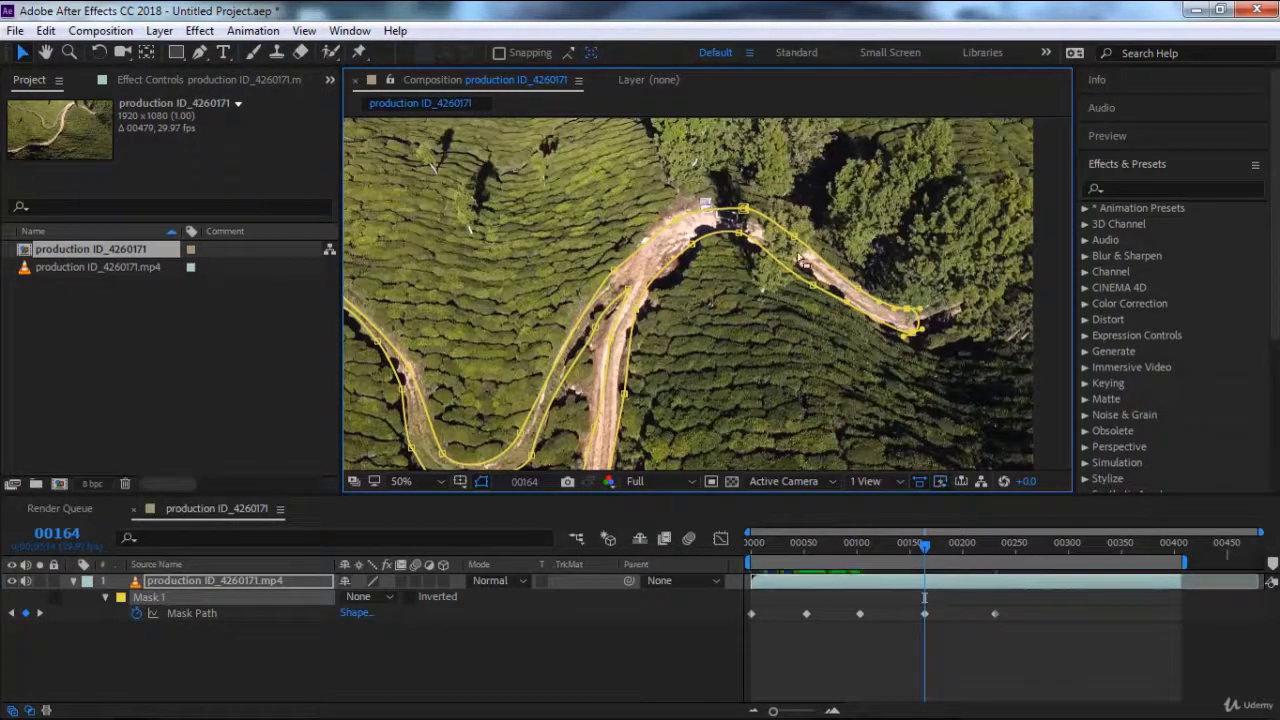
{"action": "left_click_drag", "start_coordinate": [743, 208], "coordinate": [739, 205]}
{"action": "left_click_drag", "start_coordinate": [592, 388], "coordinate": [627, 262]}
{"action": "scroll", "coordinate": [627, 262], "scroll_direction": "down", "scroll_amount": 2}
{"action": "left_click_drag", "start_coordinate": [646, 308], "coordinate": [681, 369]}
{"action": "left_click", "coordinate": [888, 549]}
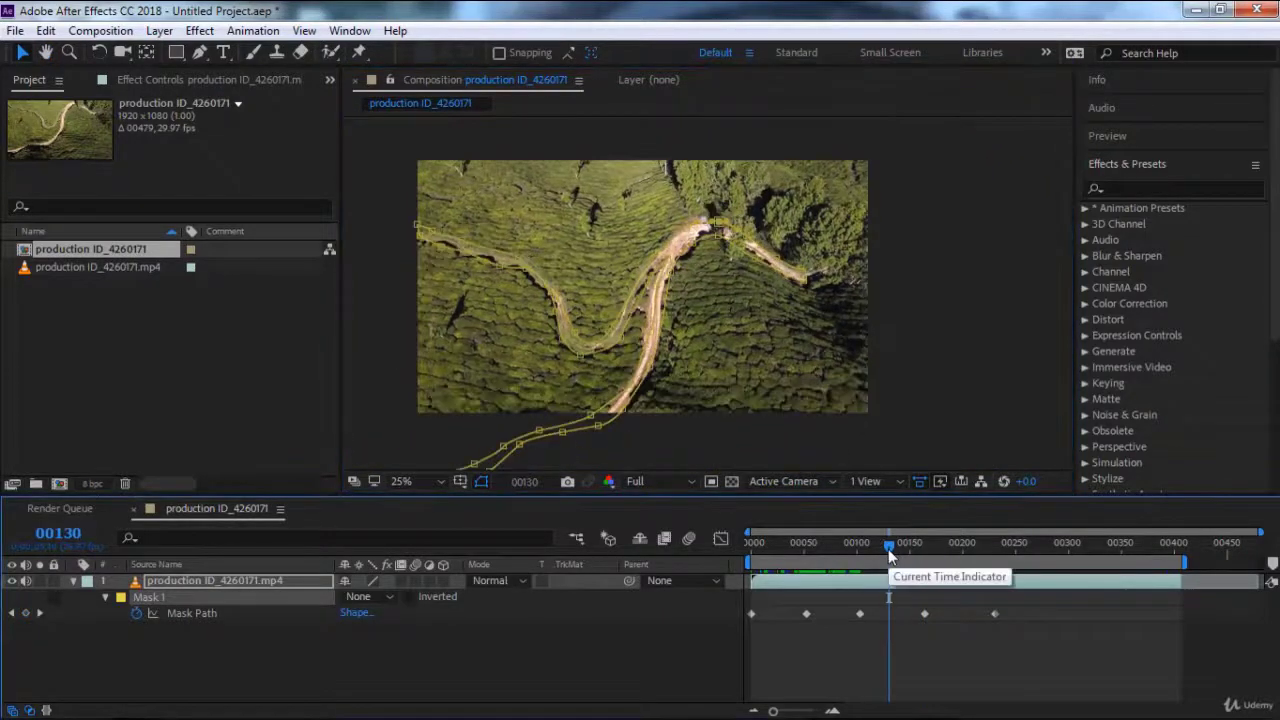
{"action": "left_click", "coordinate": [960, 548]}
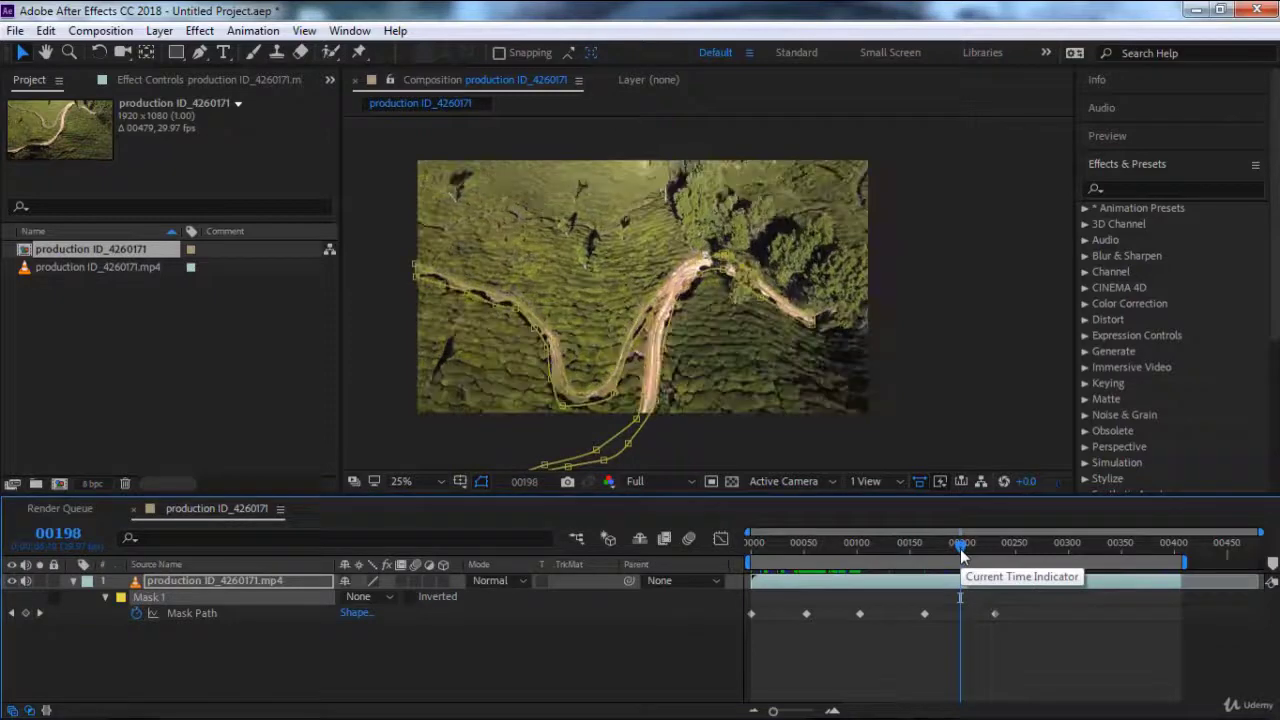
Go to frame 322 and move the whole mask down to line up with the road's top bend.
{"action": "left_click_drag", "start_coordinate": [960, 552], "coordinate": [1091, 556]}
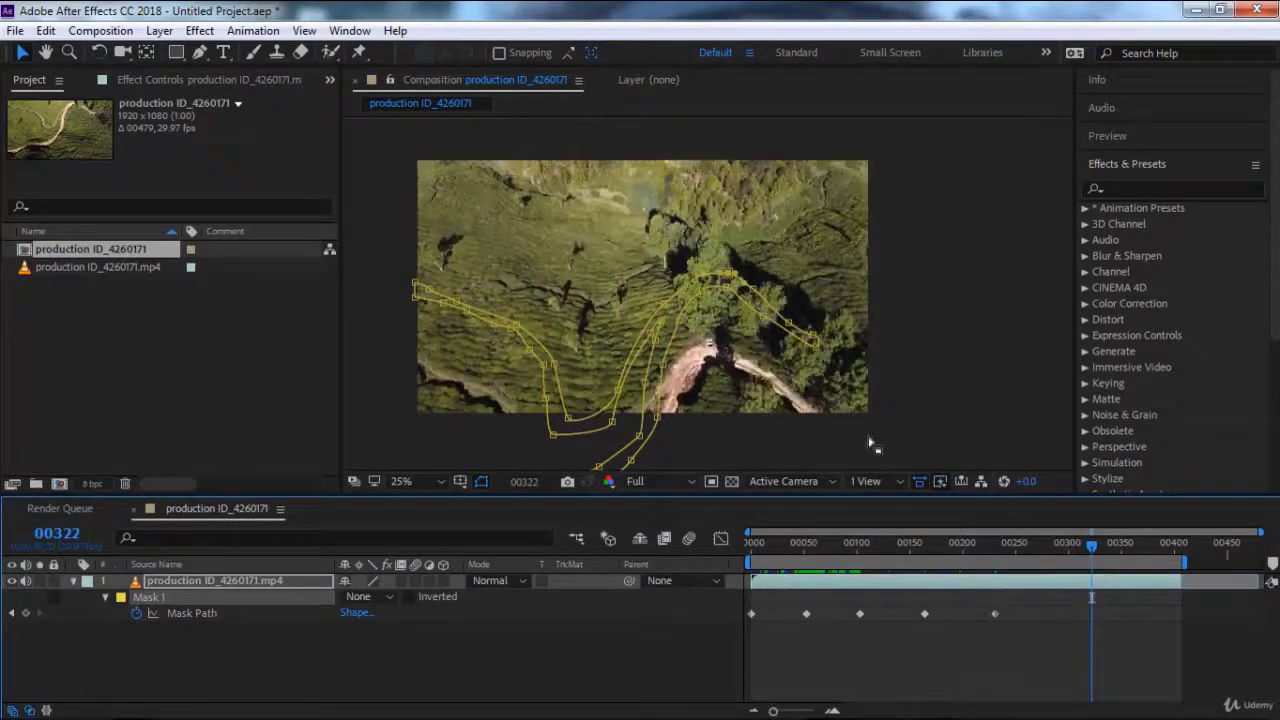
{"action": "key", "text": "ctrl+t"}
{"action": "left_click_drag", "start_coordinate": [765, 357], "coordinate": [770, 430]}
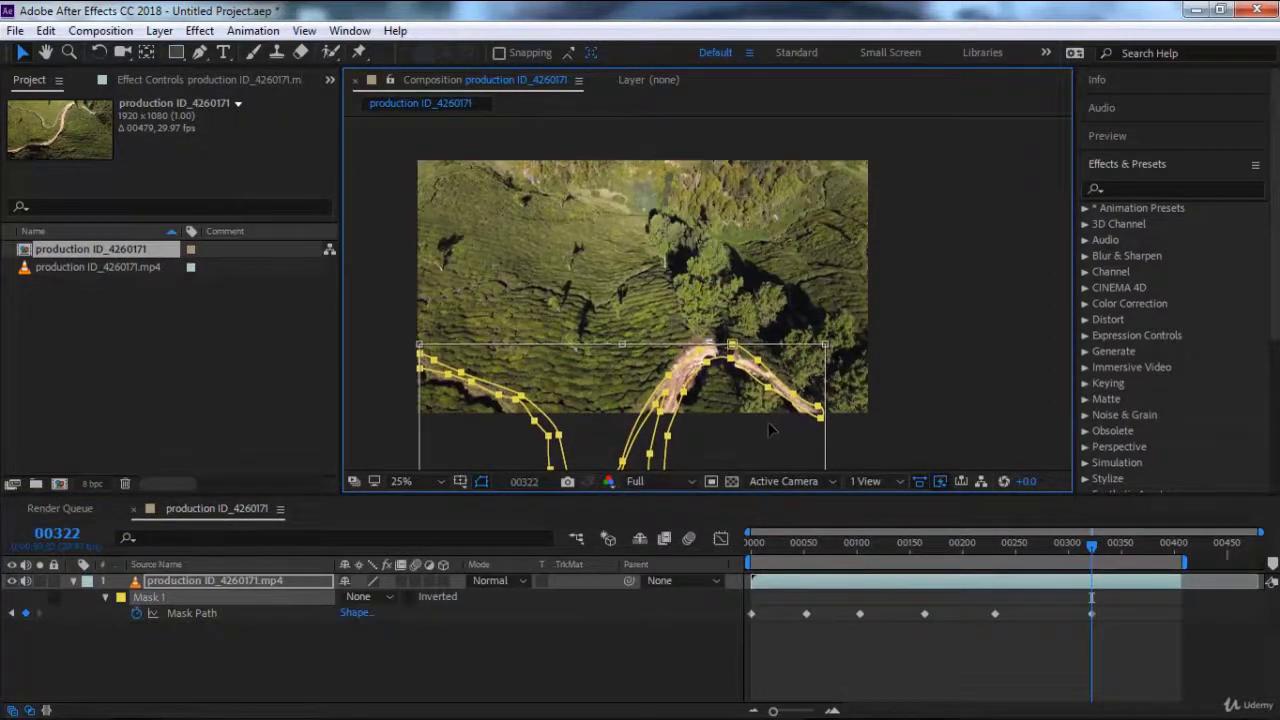
{"action": "key", "text": "Return"}
{"action": "scroll", "coordinate": [771, 429], "scroll_direction": "up", "scroll_amount": 2}
{"action": "left_click_drag", "start_coordinate": [756, 399], "coordinate": [698, 242]}
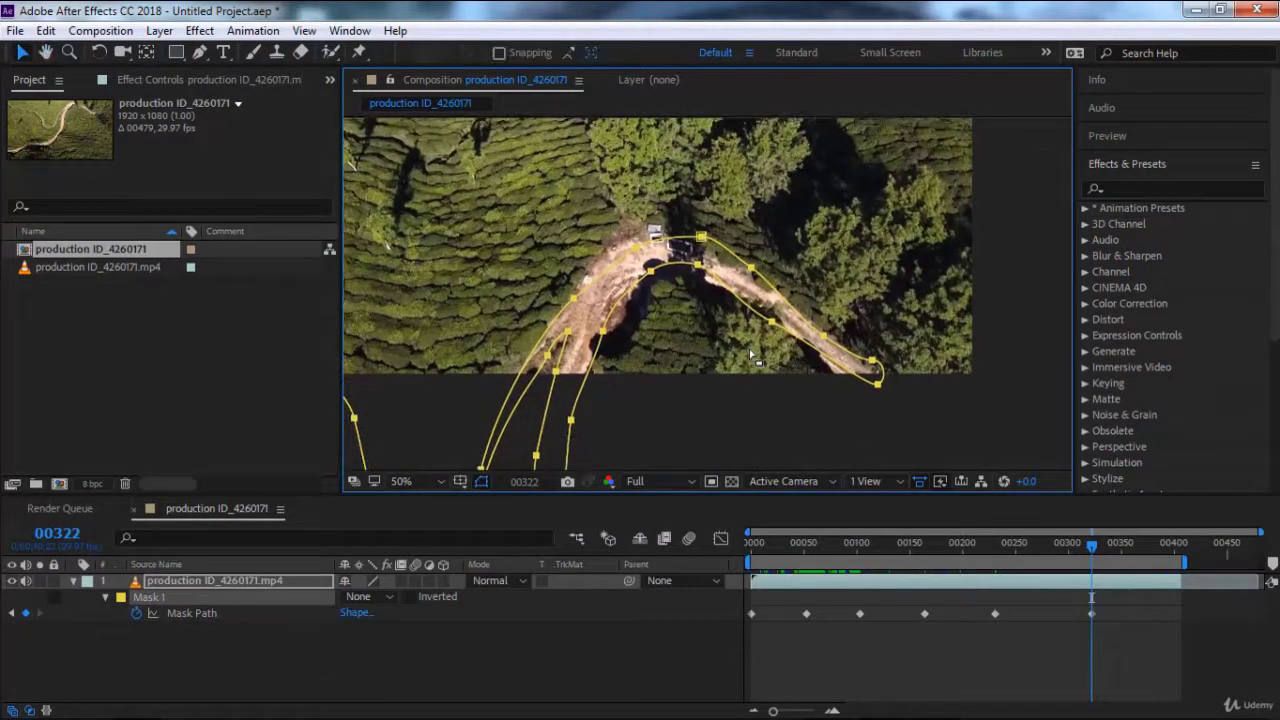
Adjust individual mask points at the road's right end, around the top bend and at the road junction at frame 322.
{"action": "left_click", "coordinate": [750, 350]}
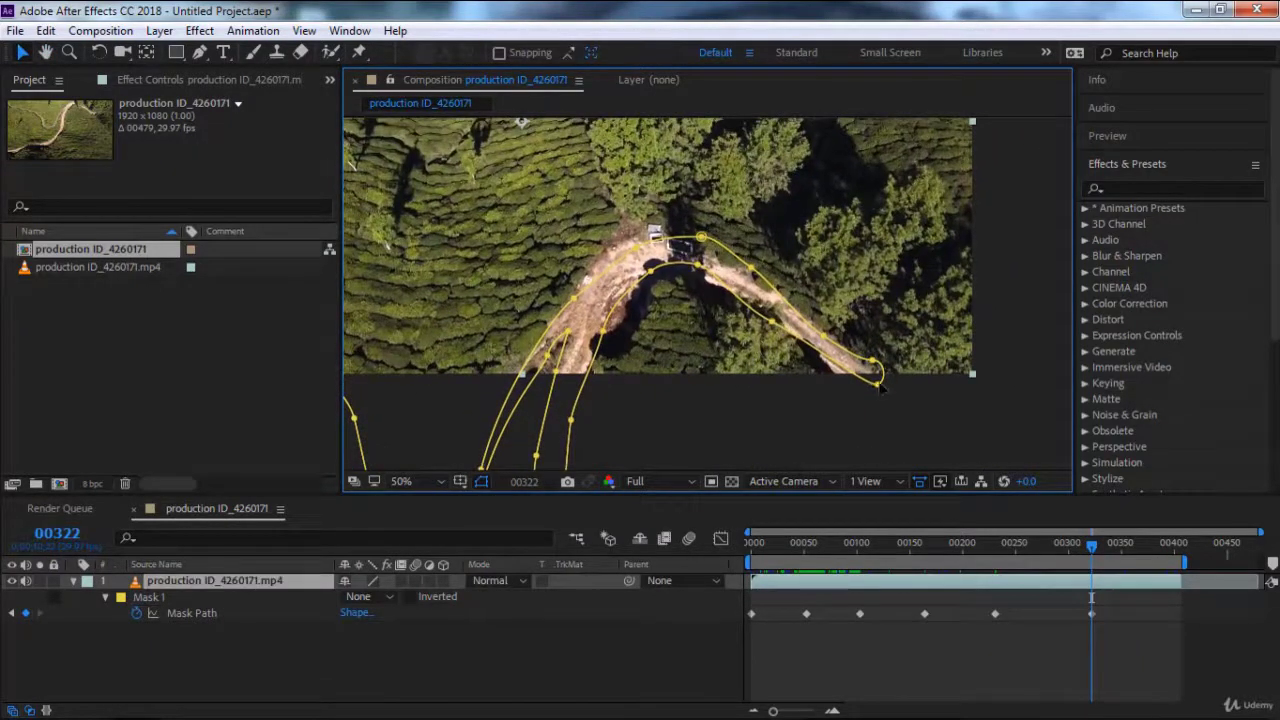
{"action": "left_click_drag", "start_coordinate": [880, 390], "coordinate": [870, 398]}
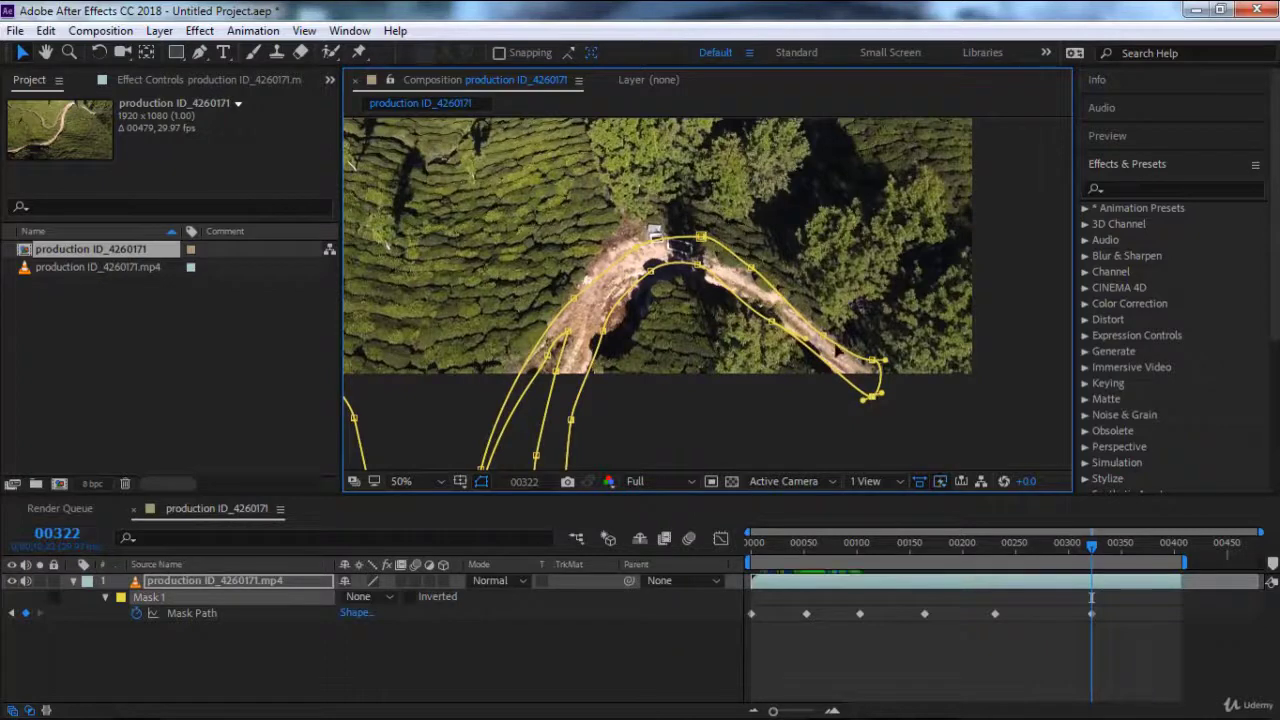
{"action": "left_click_drag", "start_coordinate": [752, 269], "coordinate": [748, 273]}
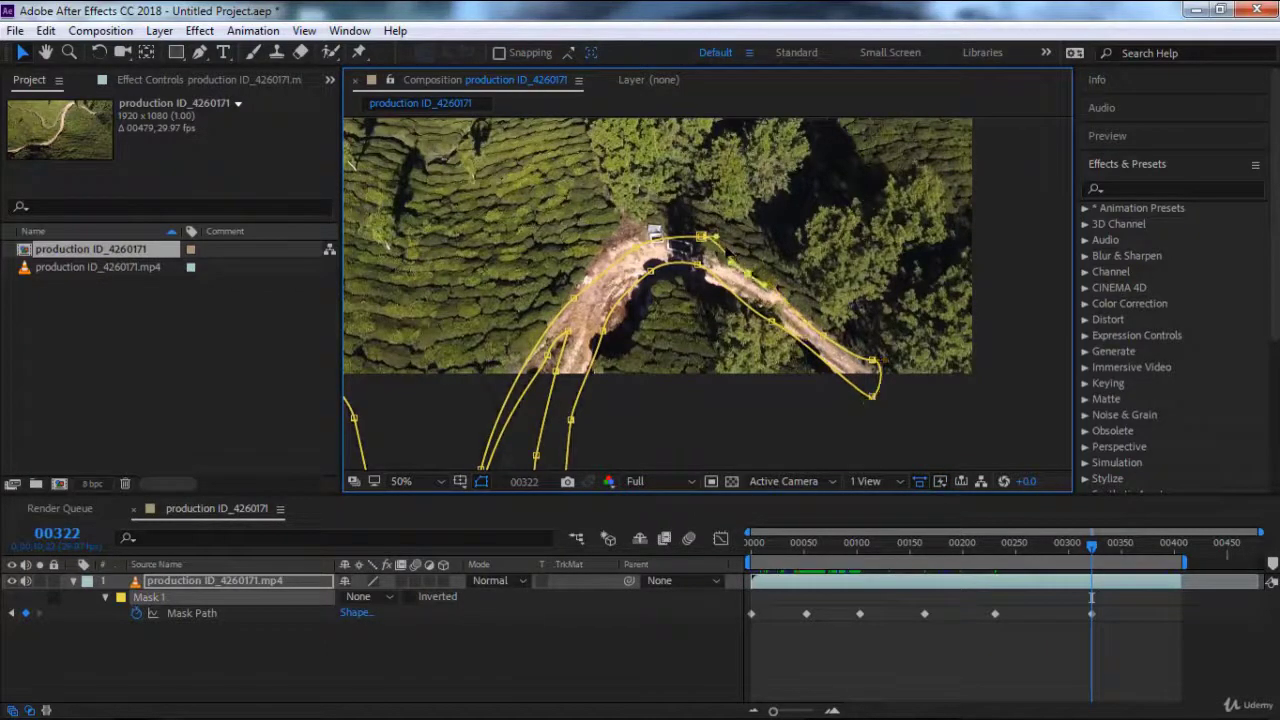
{"action": "left_click_drag", "start_coordinate": [702, 238], "coordinate": [666, 231]}
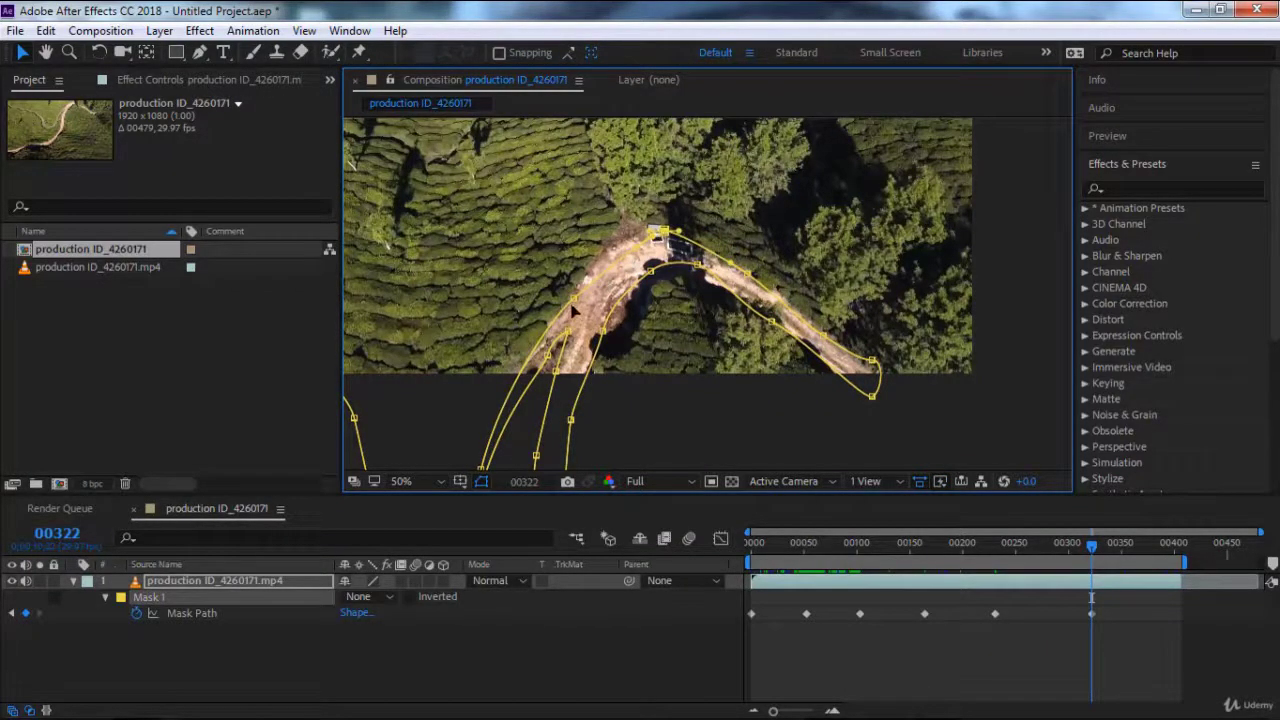
{"action": "left_click_drag", "start_coordinate": [572, 307], "coordinate": [596, 278]}
{"action": "left_click_drag", "start_coordinate": [573, 330], "coordinate": [534, 384]}
Select the mask points on the left branch road, then rotate and move them to match its slope at frame 322.
{"action": "left_click_drag", "start_coordinate": [568, 333], "coordinate": [920, 357]}
{"action": "left_click_drag", "start_coordinate": [424, 222], "coordinate": [680, 351]}
{"action": "key", "text": "ctrl+t"}
{"action": "left_click_drag", "start_coordinate": [742, 230], "coordinate": [743, 242]}
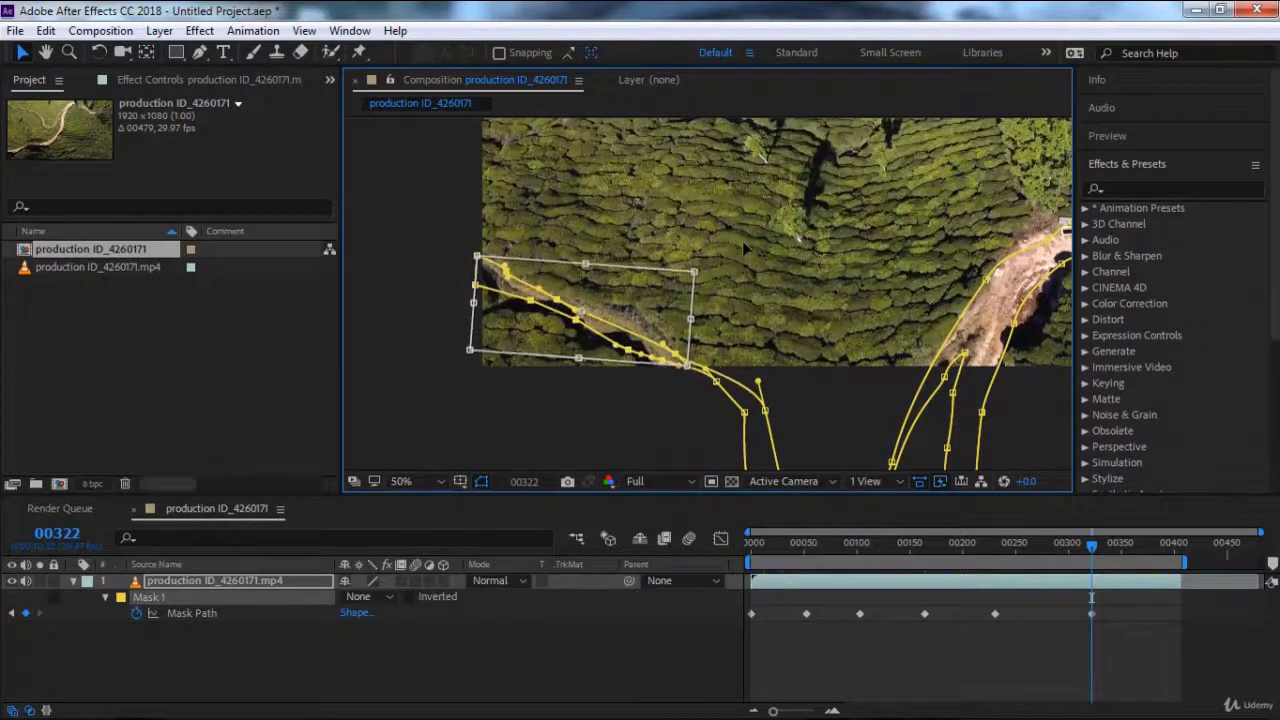
{"action": "double_click", "coordinate": [657, 318]}
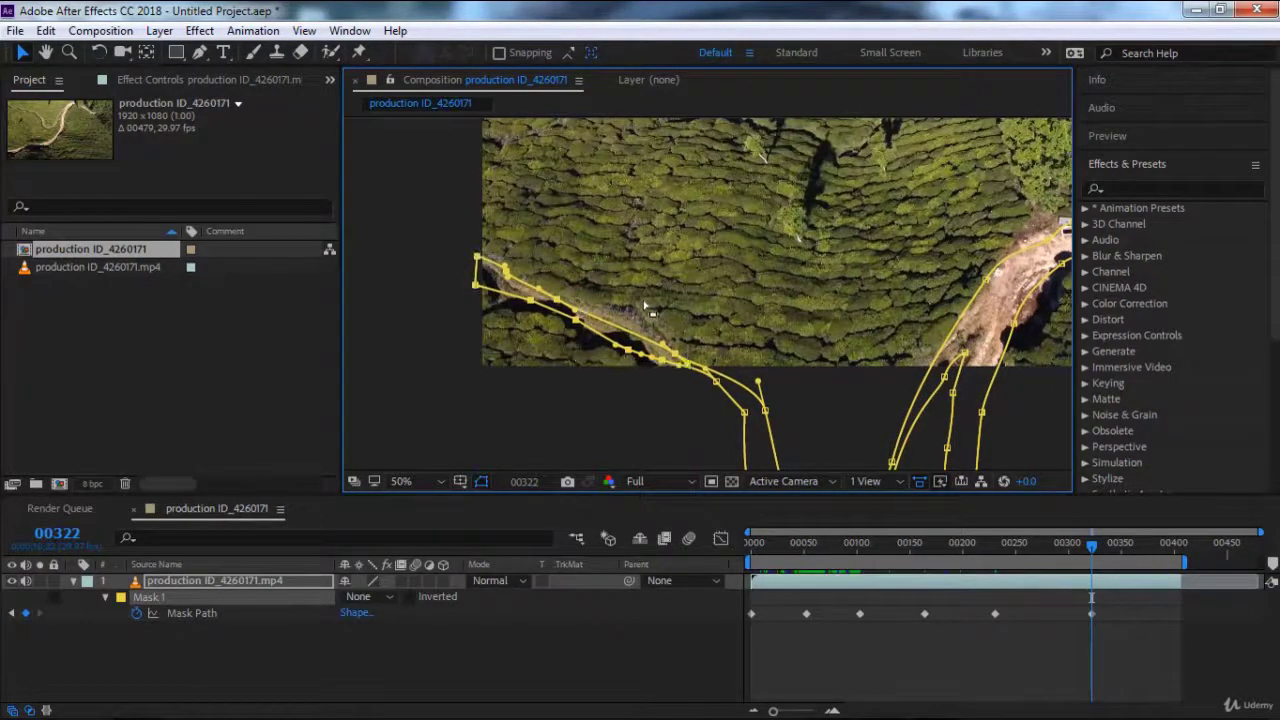
Refine individual mask points along both edges of the left branch road down past the footage's lower edge at frame 322.
{"action": "left_click", "coordinate": [562, 304]}
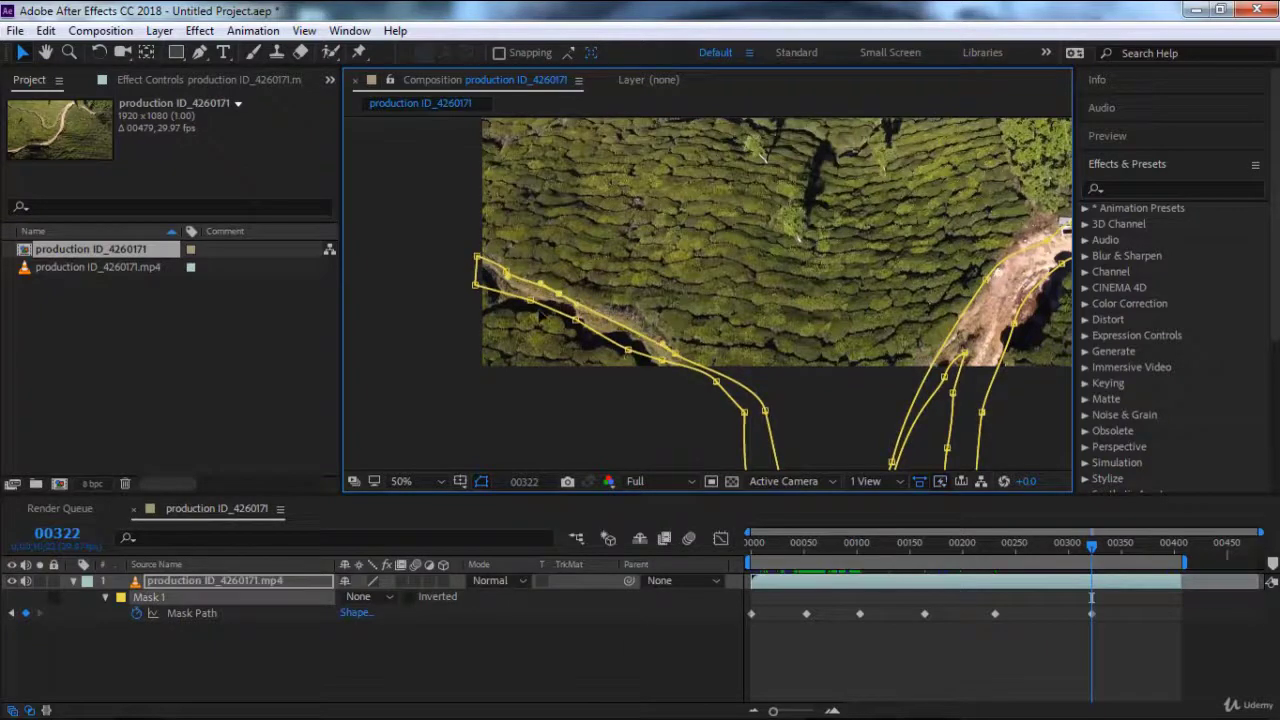
{"action": "left_click_drag", "start_coordinate": [628, 352], "coordinate": [668, 342]}
{"action": "left_click_drag", "start_coordinate": [661, 333], "coordinate": [669, 342]}
{"action": "left_click_drag", "start_coordinate": [766, 411], "coordinate": [754, 420]}
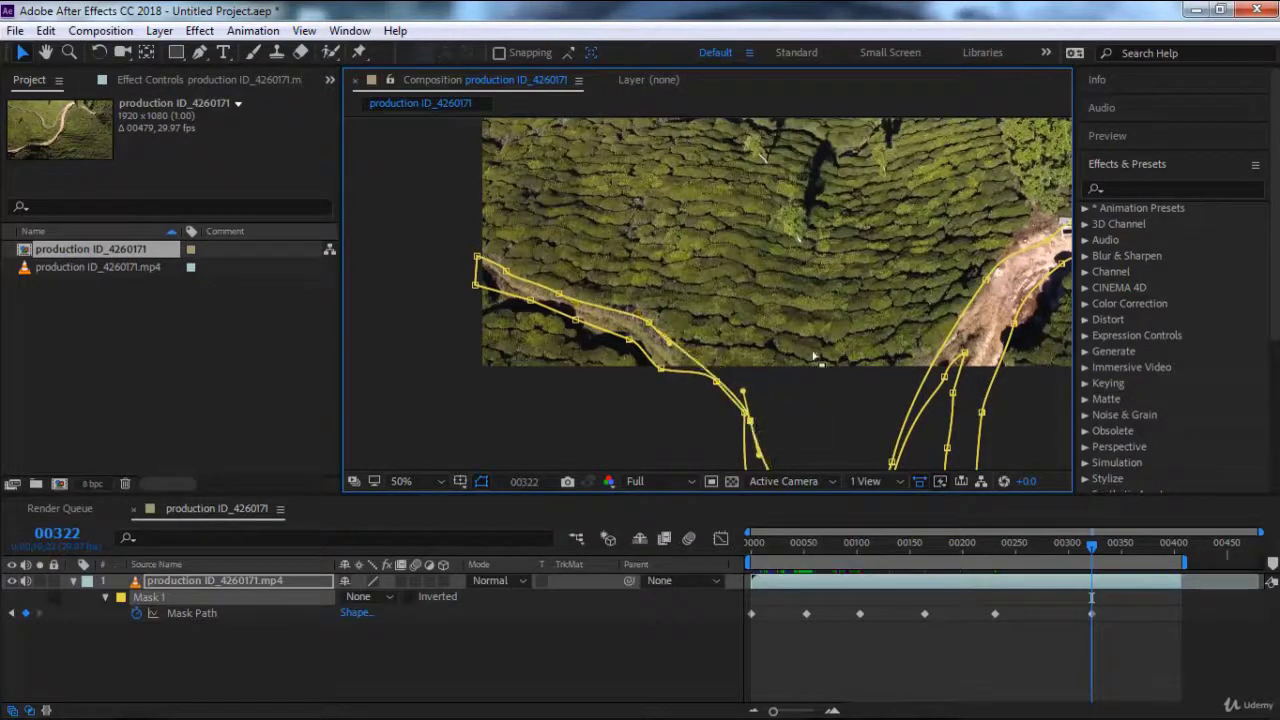
{"action": "scroll", "coordinate": [822, 343], "scroll_direction": "down", "scroll_amount": 2}
{"action": "left_click_drag", "start_coordinate": [822, 343], "coordinate": [768, 381]}
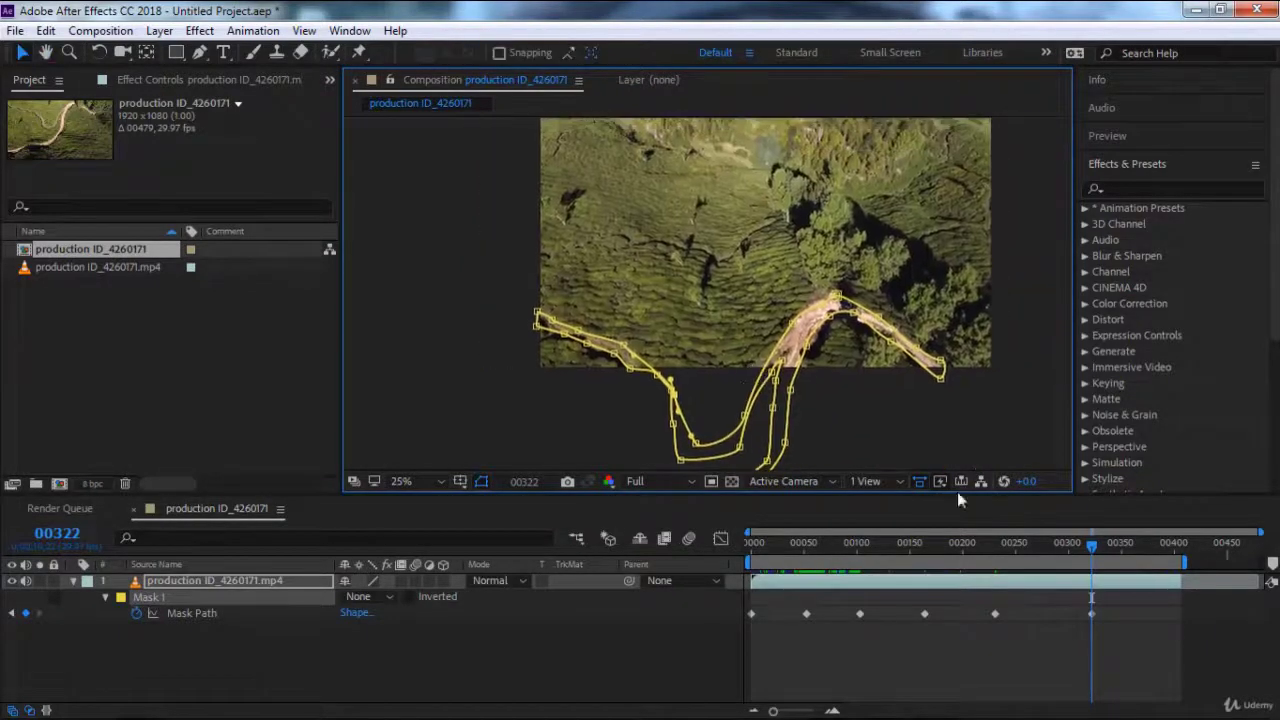
Near frame 388, move the whole mask down so its top bend lies around the footage's lower edge.
{"action": "left_click", "coordinate": [1036, 553]}
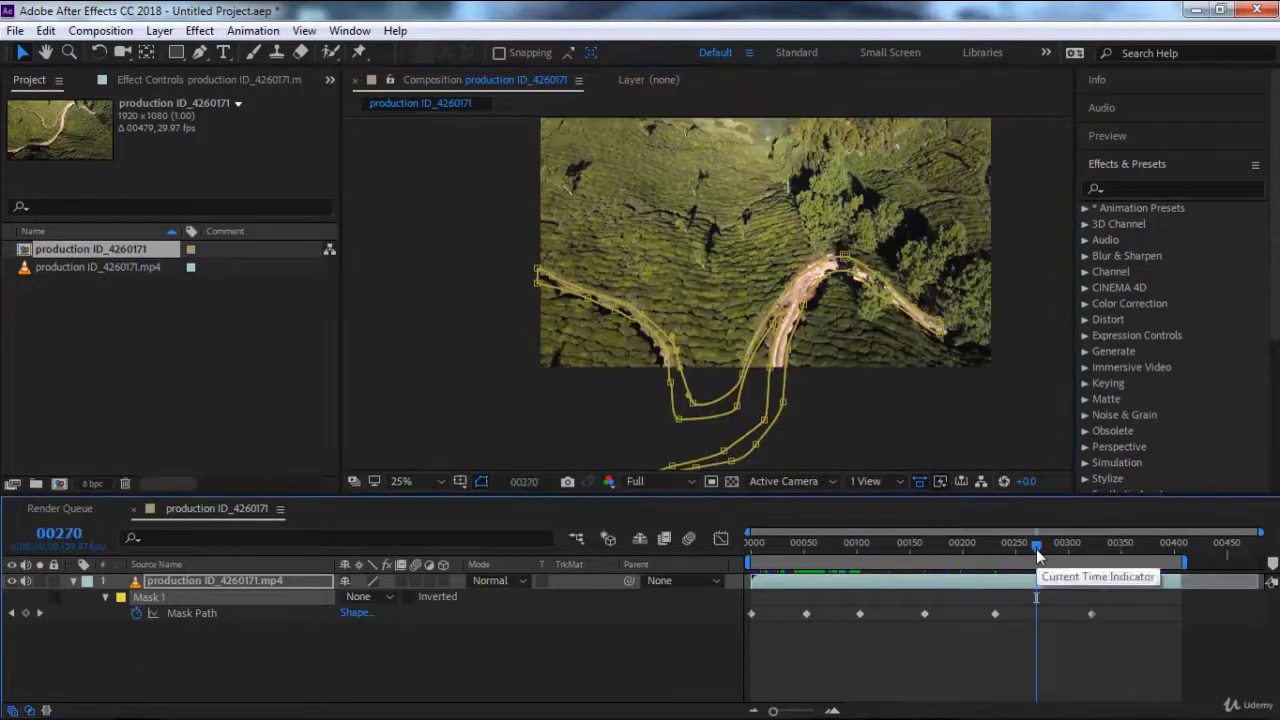
{"action": "left_click_drag", "start_coordinate": [1036, 553], "coordinate": [1162, 560]}
{"action": "double_click", "coordinate": [940, 378]}
{"action": "left_click_drag", "start_coordinate": [923, 374], "coordinate": [928, 426]}
Review how the mask follows the road at frames 351, 389 and 406, and compare the composition's first and last frames.
{"action": "left_click", "coordinate": [1122, 547]}
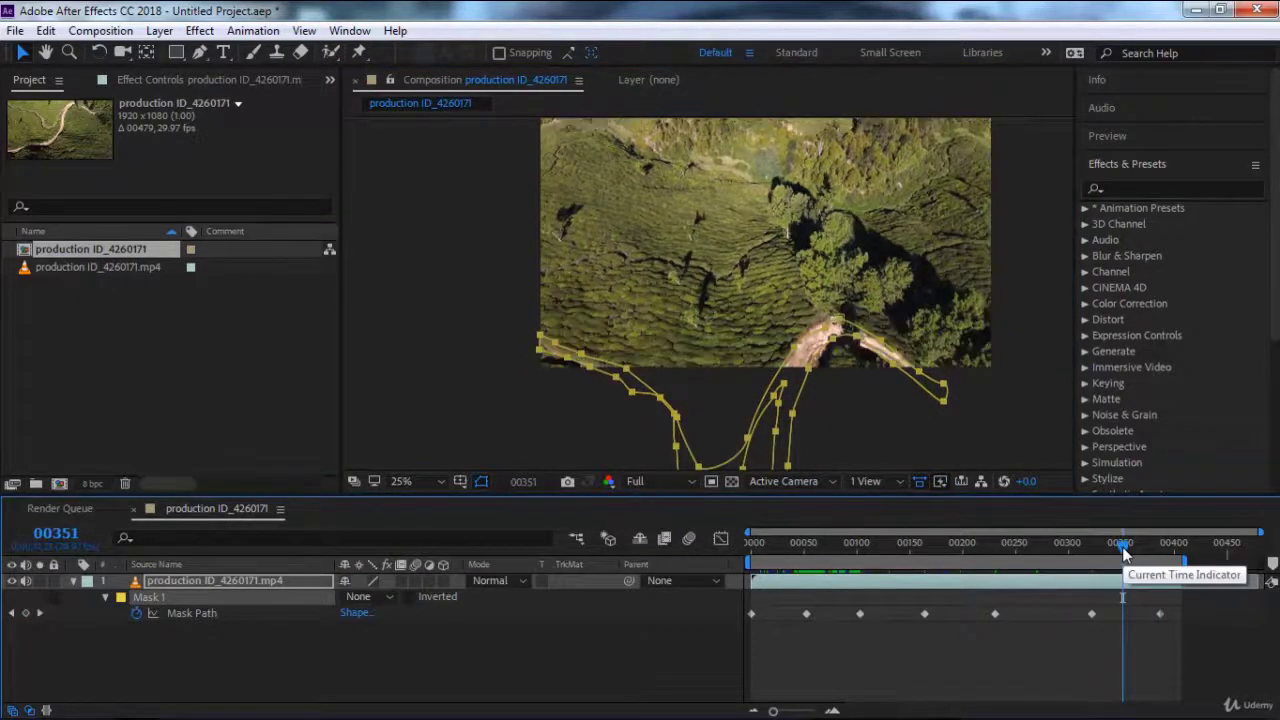
{"action": "left_click_drag", "start_coordinate": [1122, 552], "coordinate": [1165, 553]}
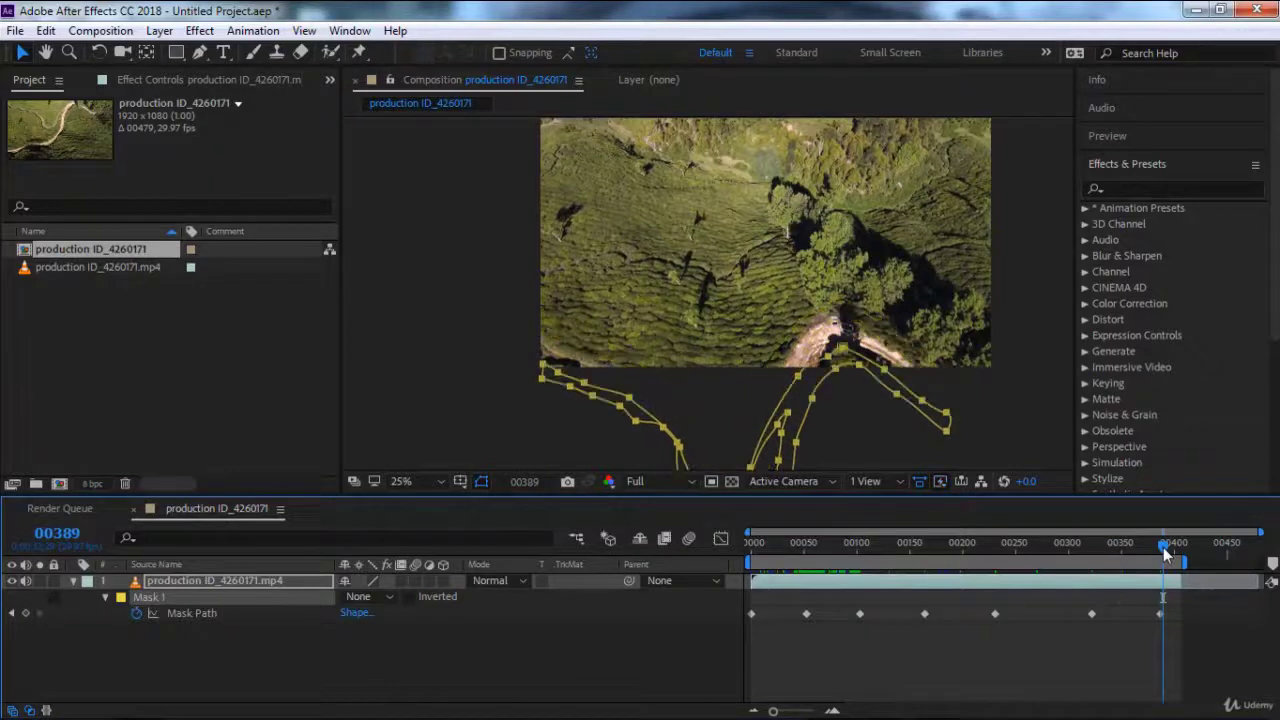
{"action": "left_click", "coordinate": [1181, 547]}
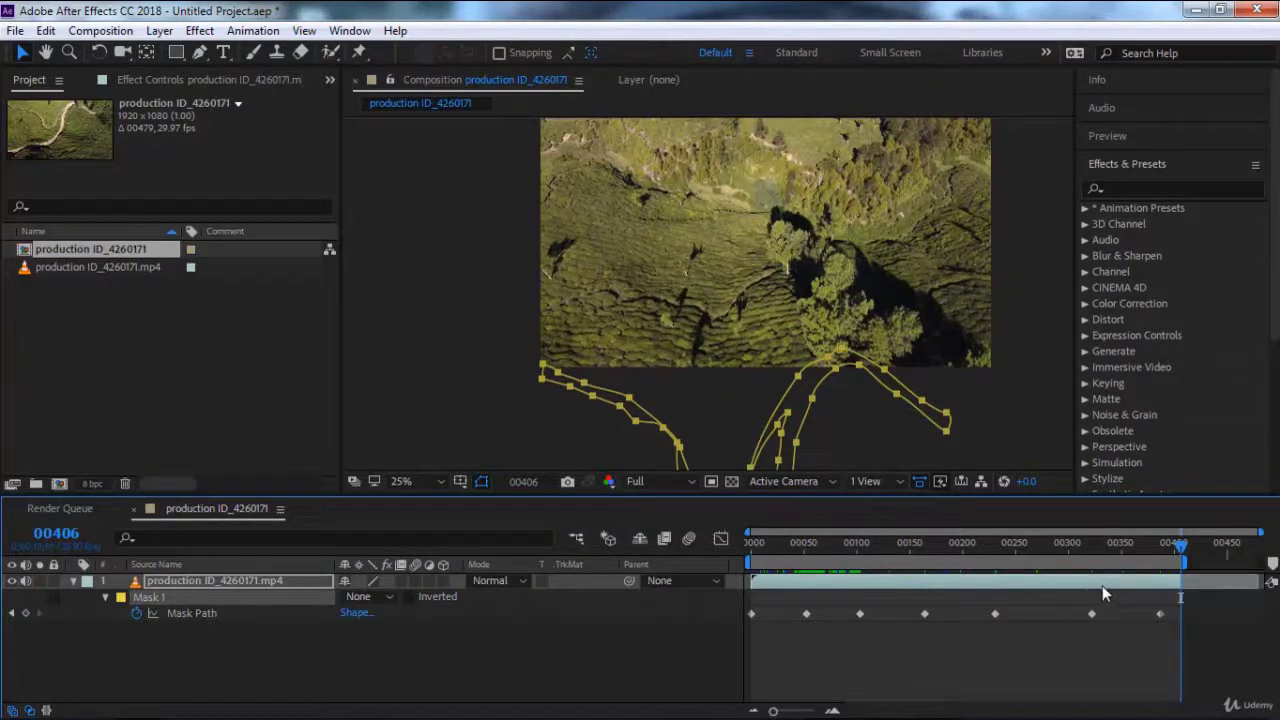
{"action": "key", "text": "Home"}
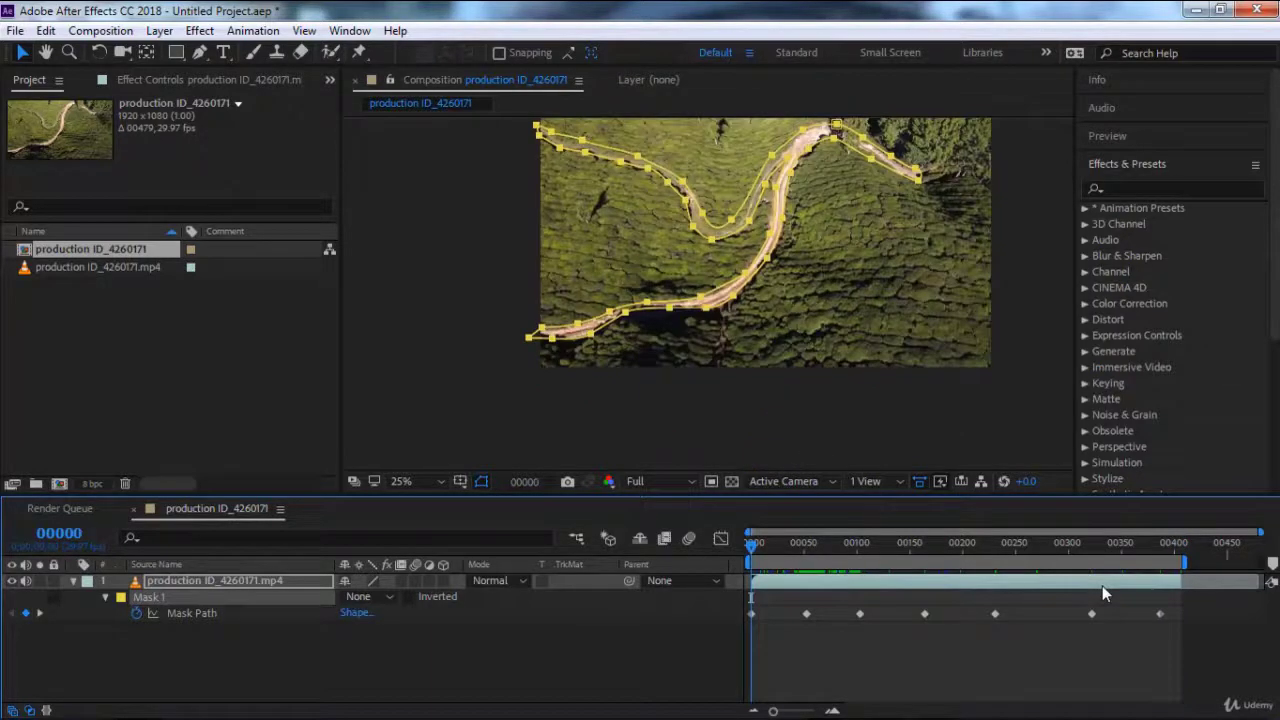
{"action": "key", "text": "End"}
{"action": "key", "text": "Home"}
{"action": "key", "text": "End"}
{"action": "key", "text": "Home"}
{"action": "key", "text": "End"}
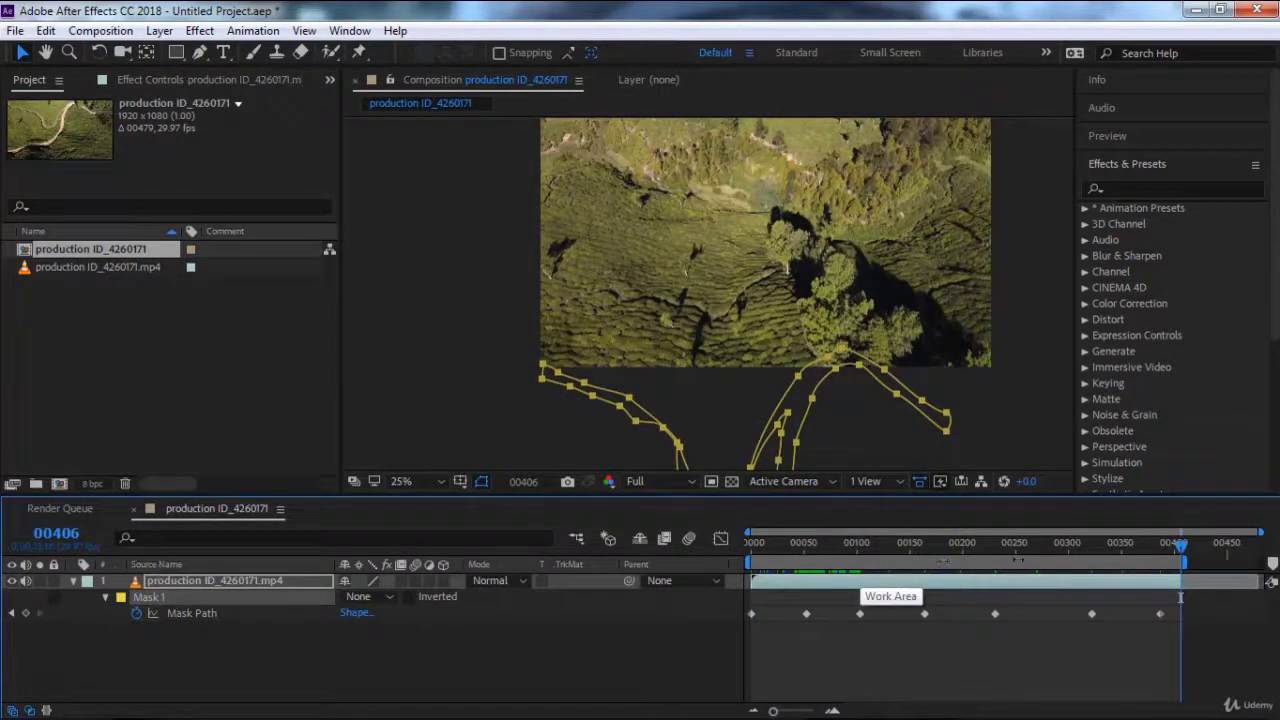
{"action": "key", "text": "Home"}
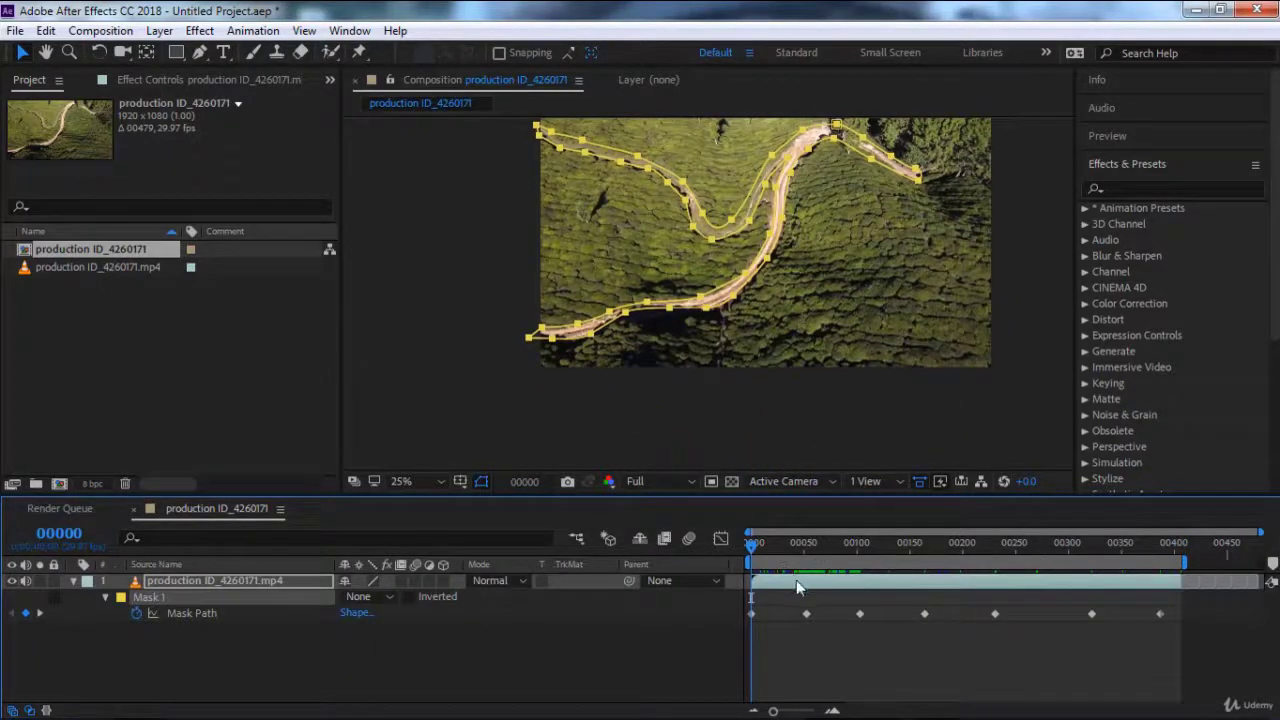
At frame 406, move the whole mask down past the footage's lower edge and return to frame 7.
{"action": "key", "text": "End"}
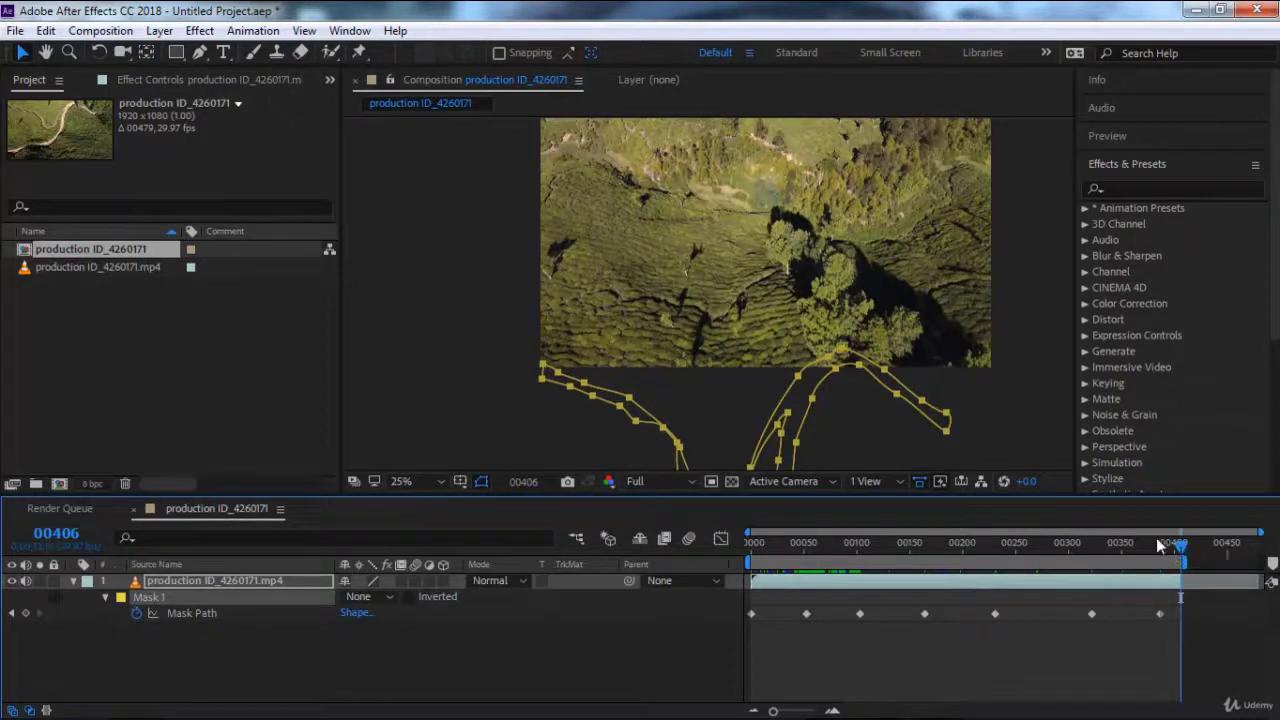
{"action": "double_click", "coordinate": [872, 386]}
{"action": "left_click_drag", "start_coordinate": [872, 386], "coordinate": [874, 410]}
{"action": "left_click", "coordinate": [1173, 548]}
{"action": "left_click_drag", "start_coordinate": [1173, 548], "coordinate": [758, 545]}
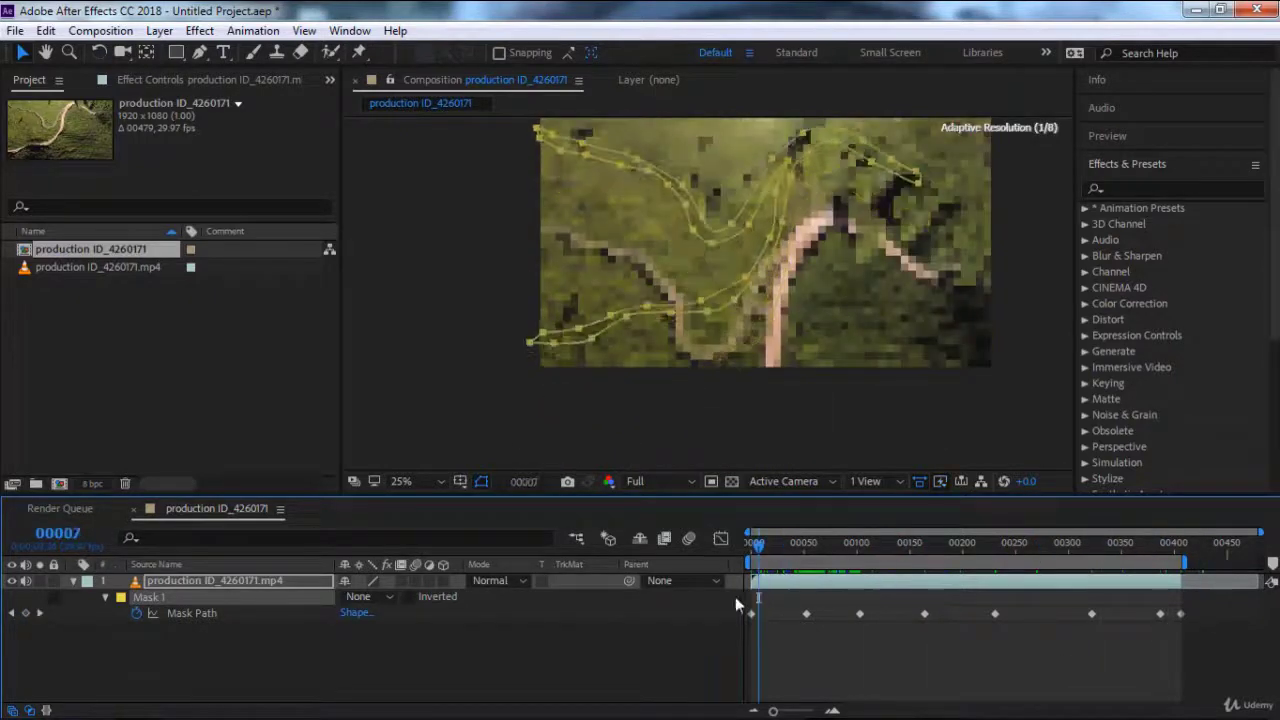
Set the footage layer's Mask 1 mode to Add and duplicate the layer.
{"action": "left_click", "coordinate": [331, 675]}
{"action": "left_click", "coordinate": [253, 582]}
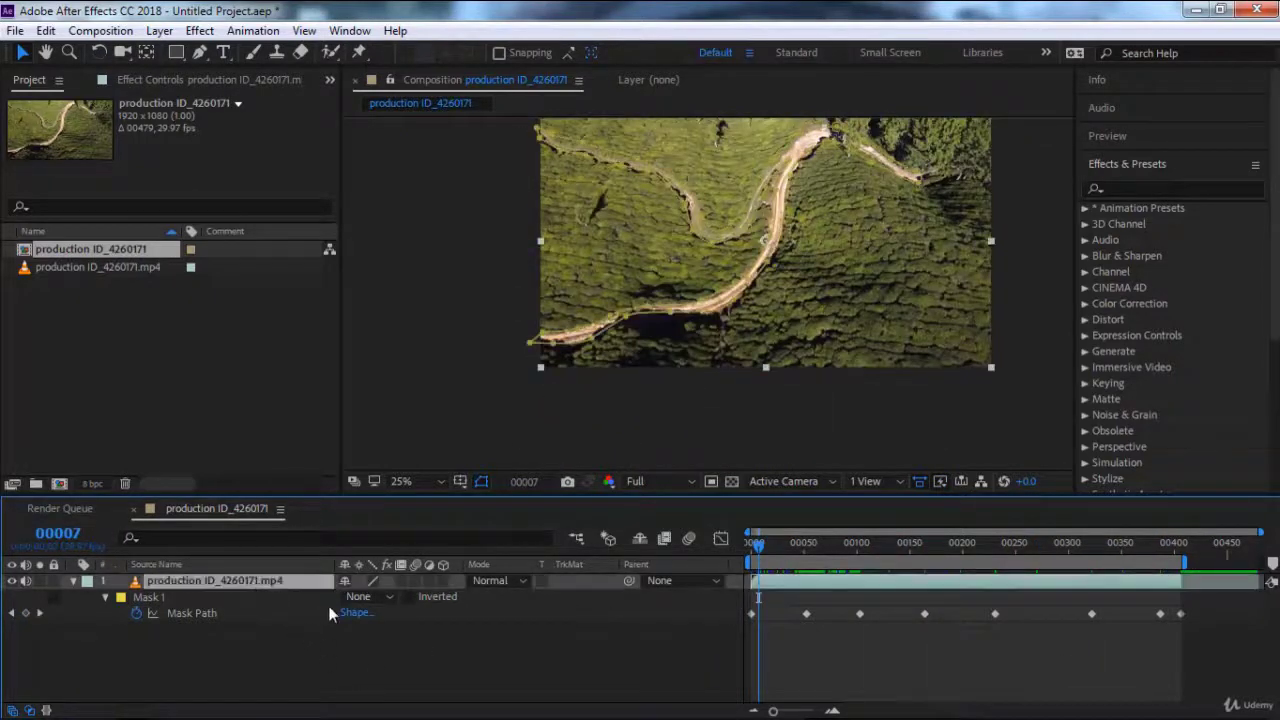
{"action": "left_click", "coordinate": [364, 597]}
{"action": "left_click", "coordinate": [380, 474]}
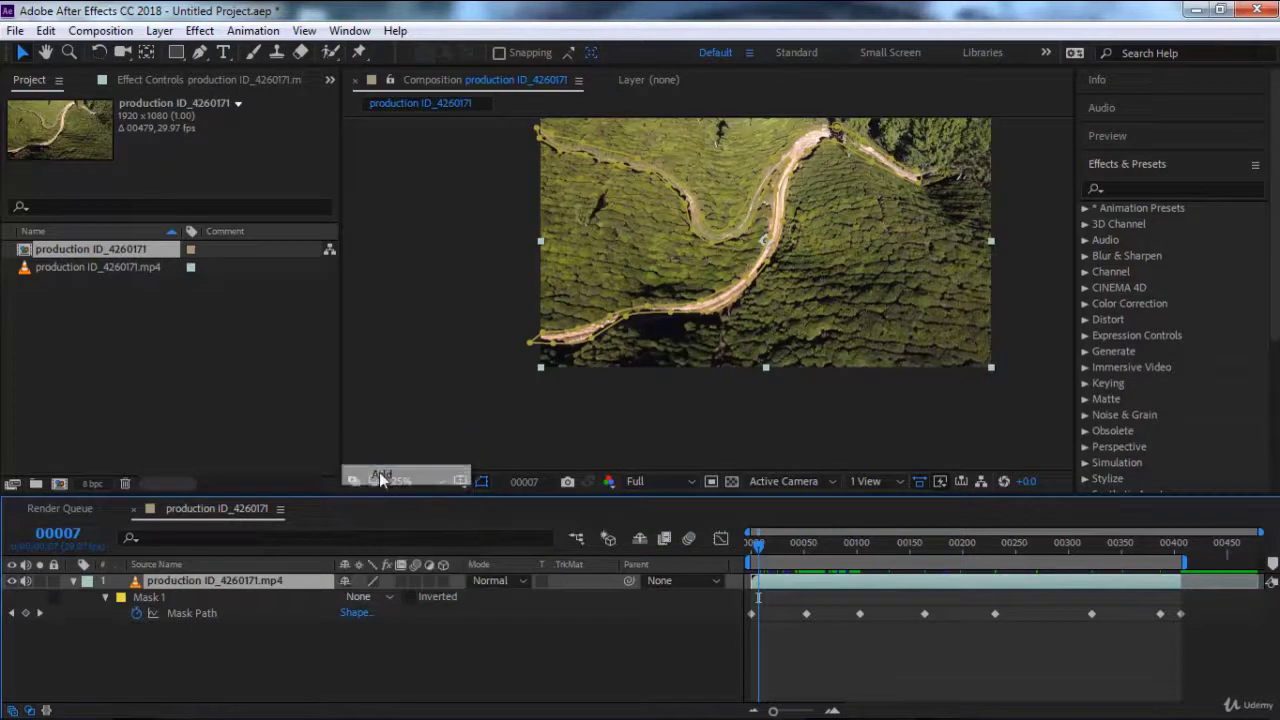
{"action": "key", "text": "ctrl+d"}
Set the lower footage layer's Mask 1 mode to None so it serves as the unmasked background.
{"action": "left_click", "coordinate": [208, 597]}
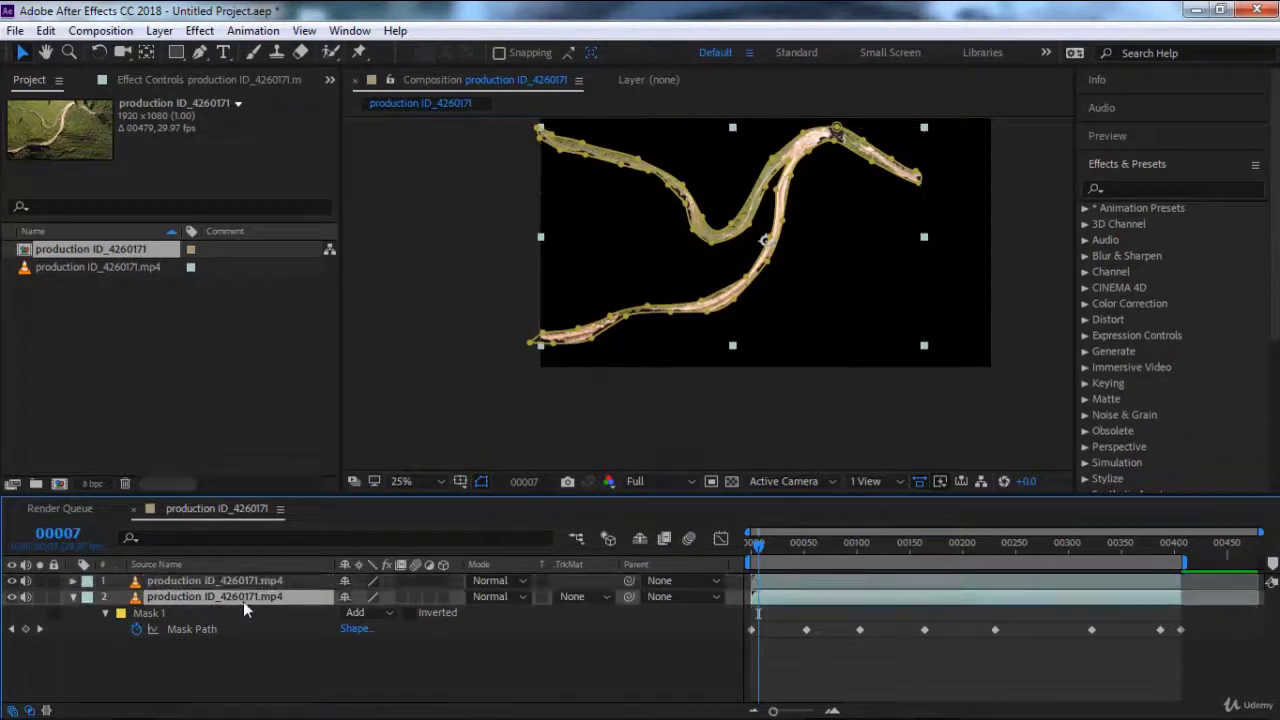
{"action": "left_click", "coordinate": [382, 612]}
{"action": "left_click", "coordinate": [406, 389]}
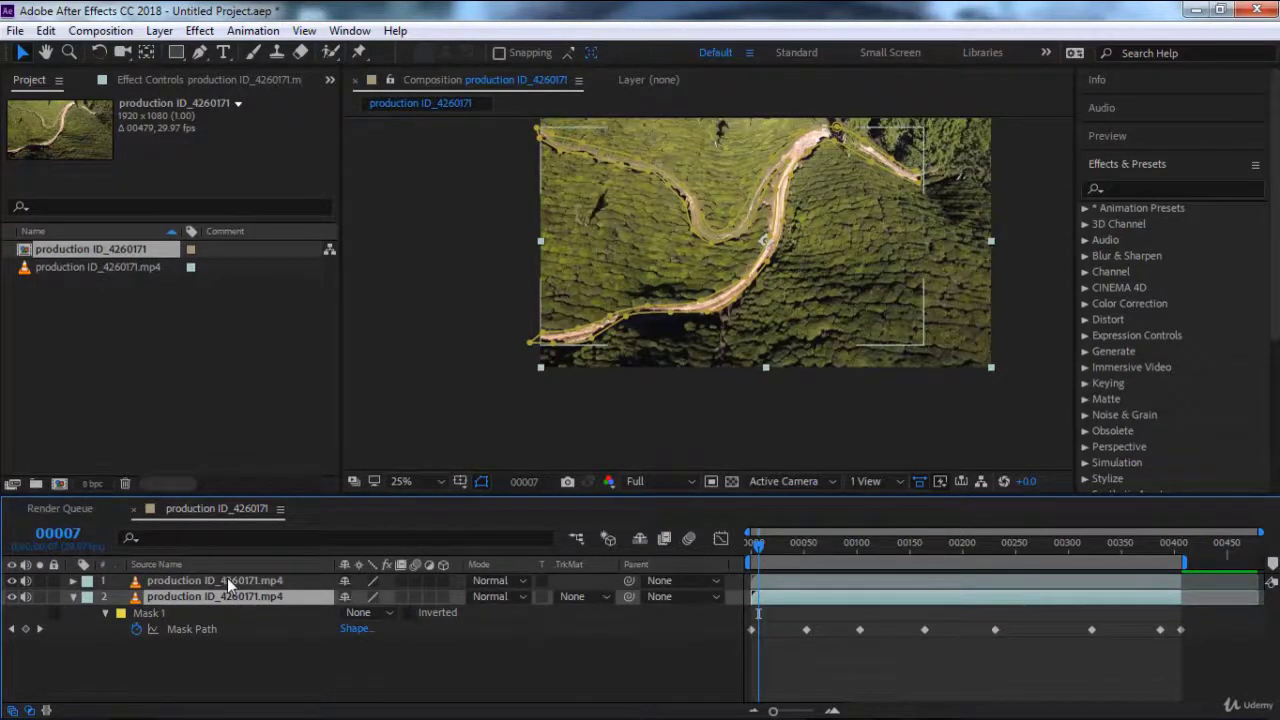
Select the upper footage layer and toggle its solo state to inspect the isolated road against the full composite.
{"action": "left_click", "coordinate": [227, 578]}
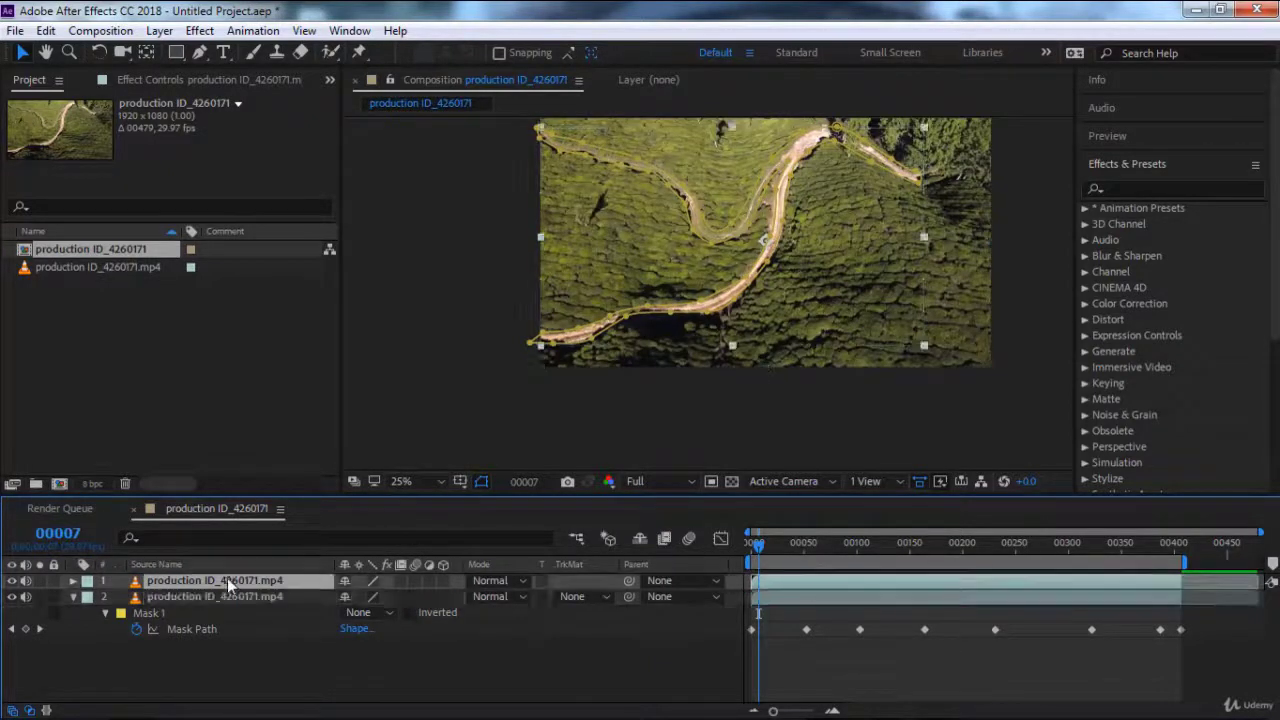
{"action": "left_click", "coordinate": [40, 581]}
{"action": "left_click", "coordinate": [40, 581]}
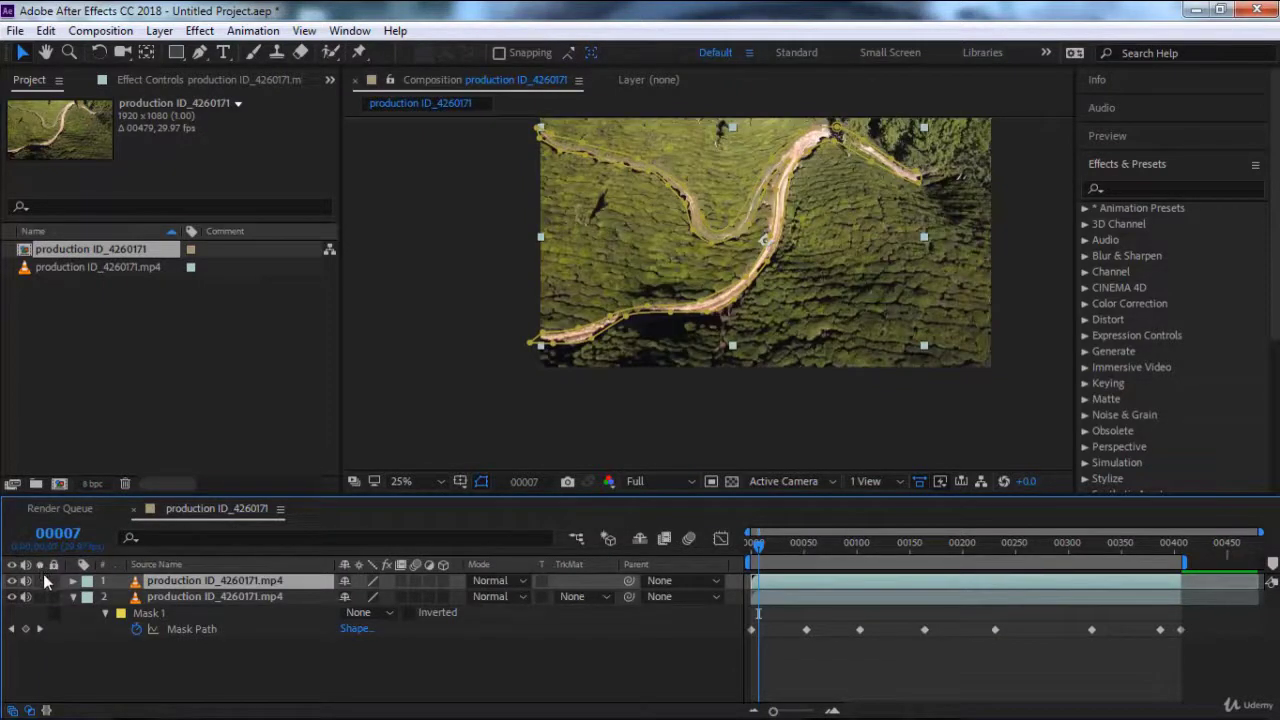
{"action": "left_click", "coordinate": [39, 583]}
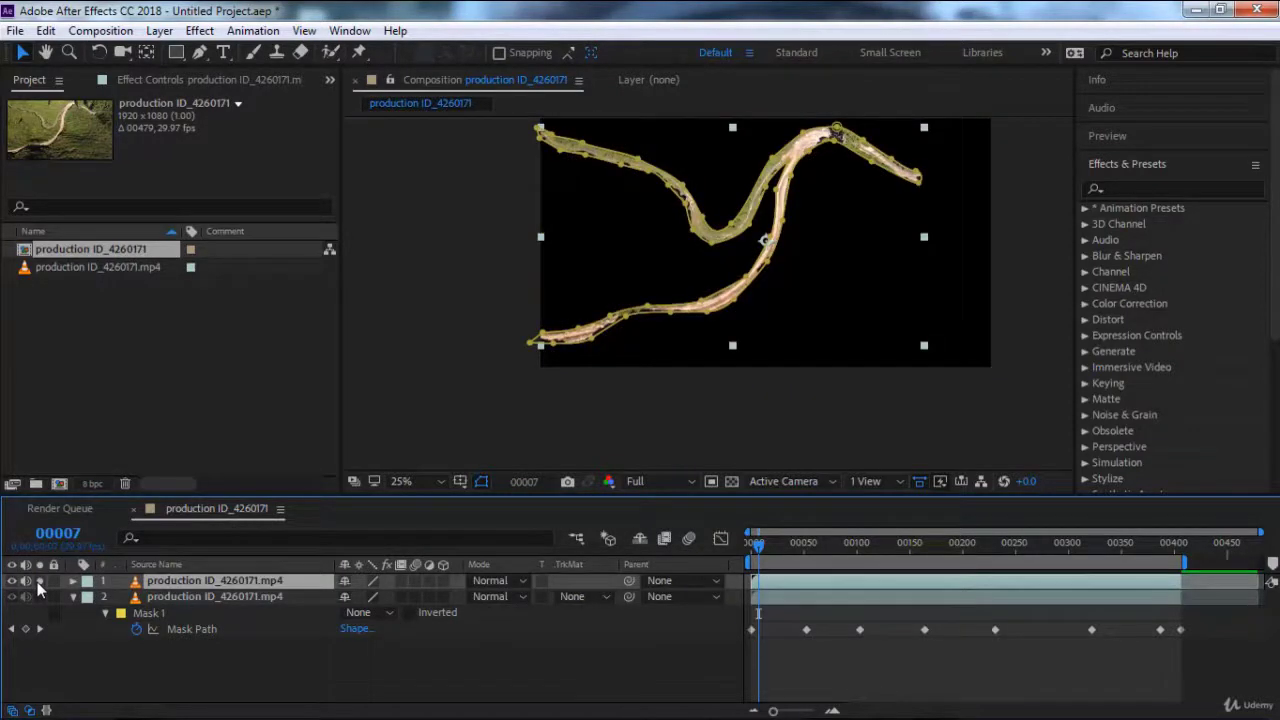
{"action": "left_click", "coordinate": [39, 583]}
{"action": "left_click", "coordinate": [39, 583]}
{"action": "left_click", "coordinate": [39, 583]}
Apply the Glow effect to the upper layer with threshold 65.5%, radius 36 and intensity 1.7.
{"action": "left_click", "coordinate": [1143, 190]}
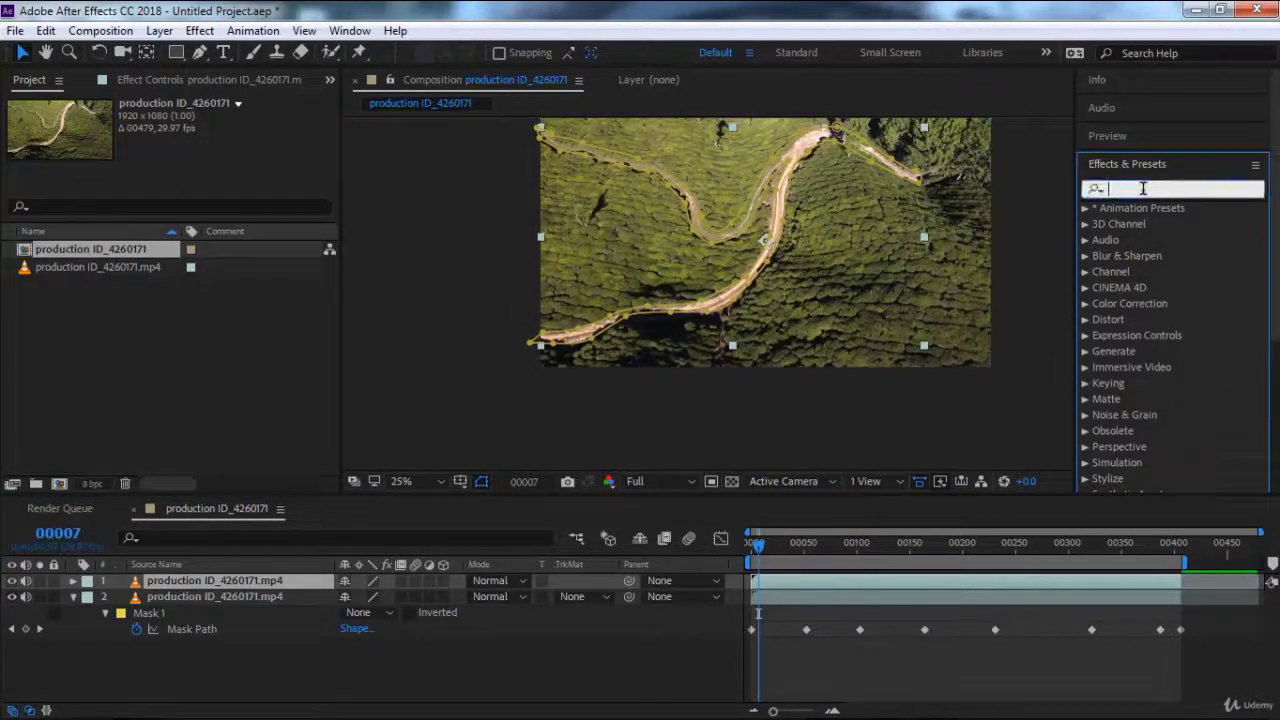
{"action": "type", "text": "glow"}
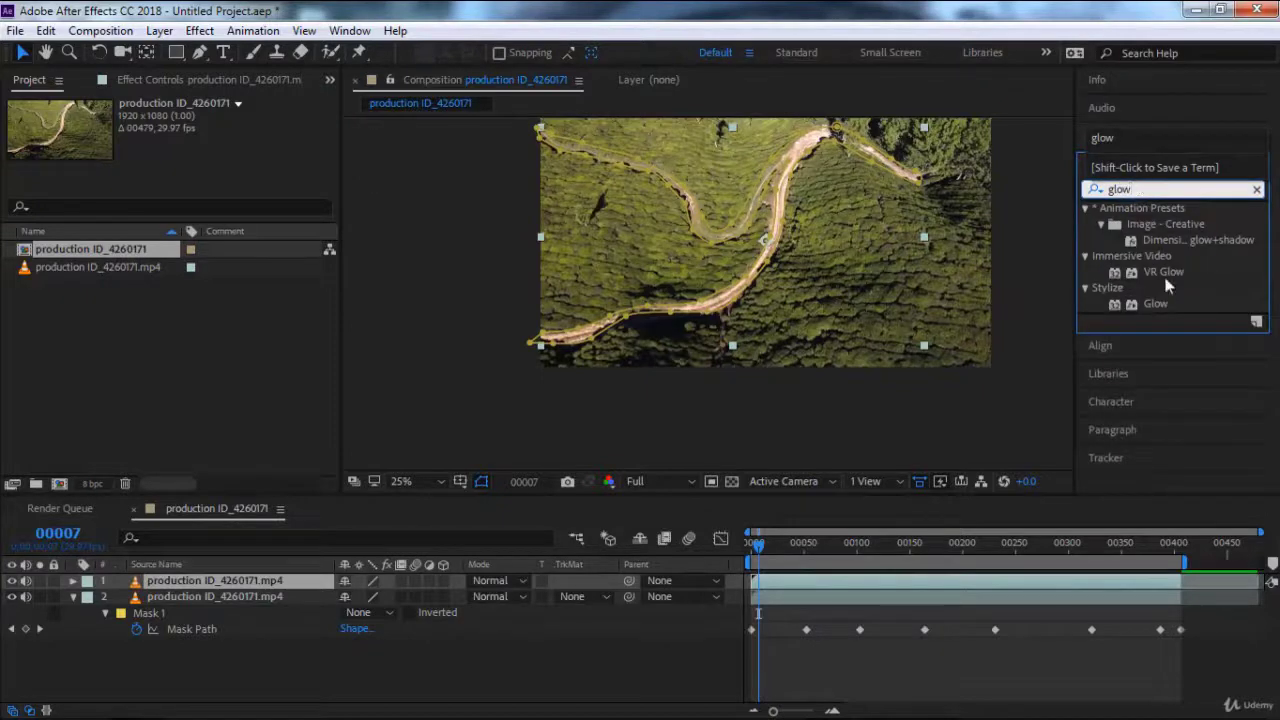
{"action": "double_click", "coordinate": [1156, 303]}
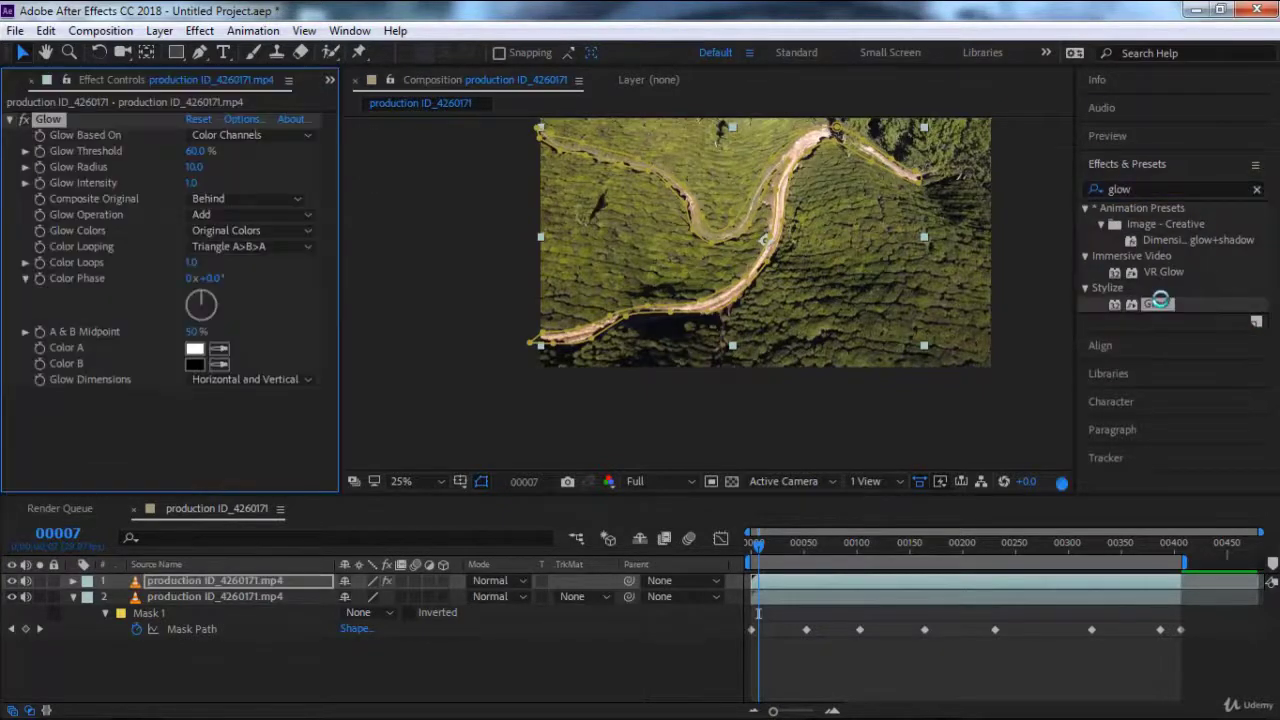
{"action": "left_click_drag", "start_coordinate": [197, 155], "coordinate": [256, 179]}
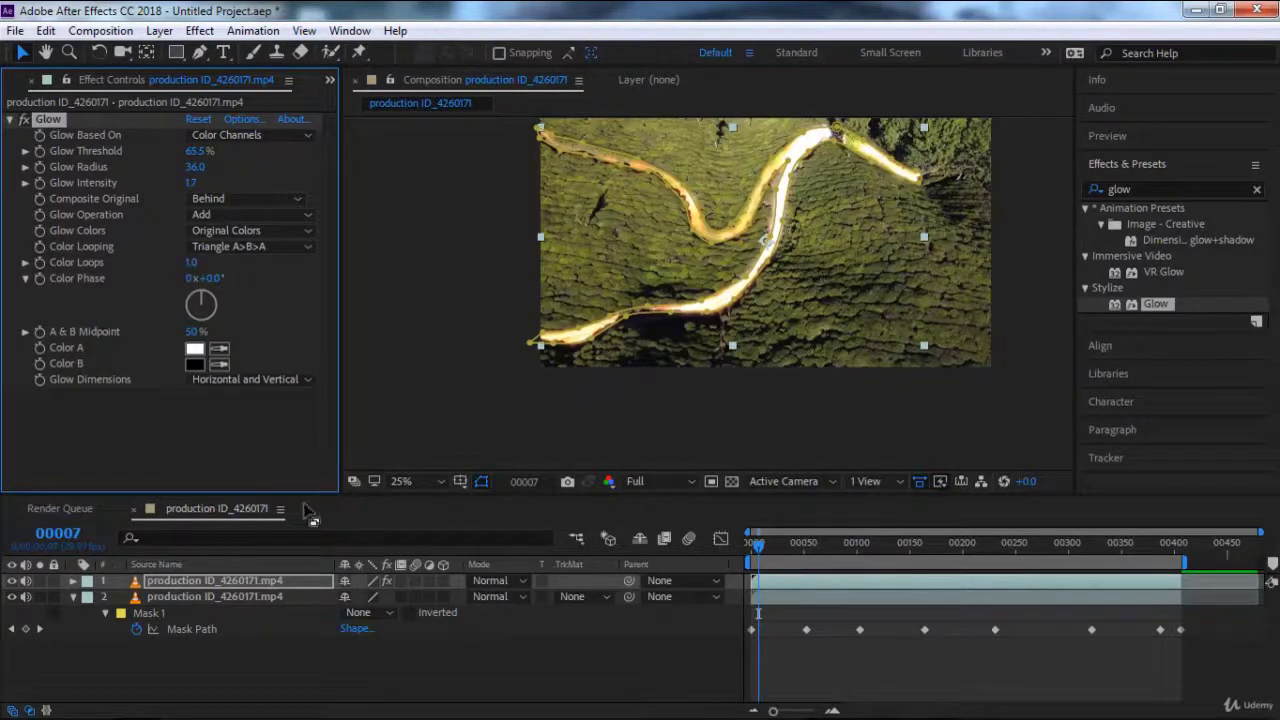
Apply the Drop Shadow effect to the upper layer and set its distance to 94.
{"action": "left_click", "coordinate": [234, 585]}
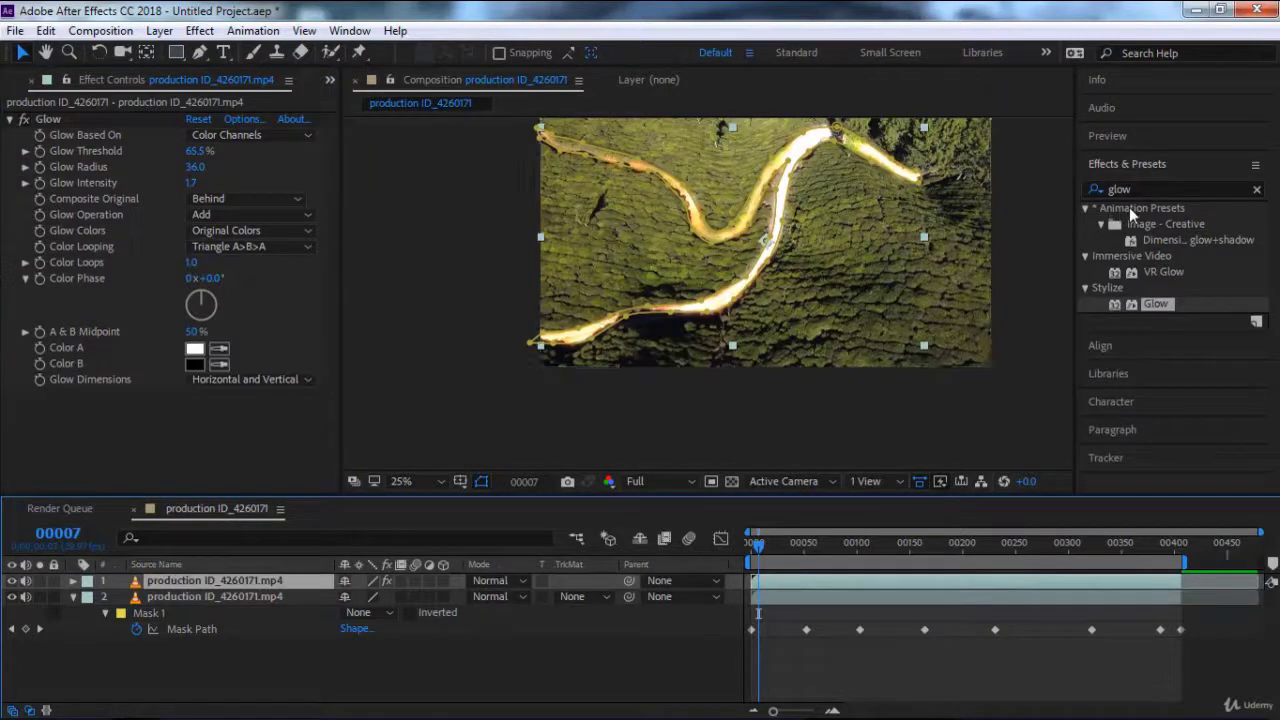
{"action": "left_click", "coordinate": [1082, 188]}
{"action": "type", "text": "s"}
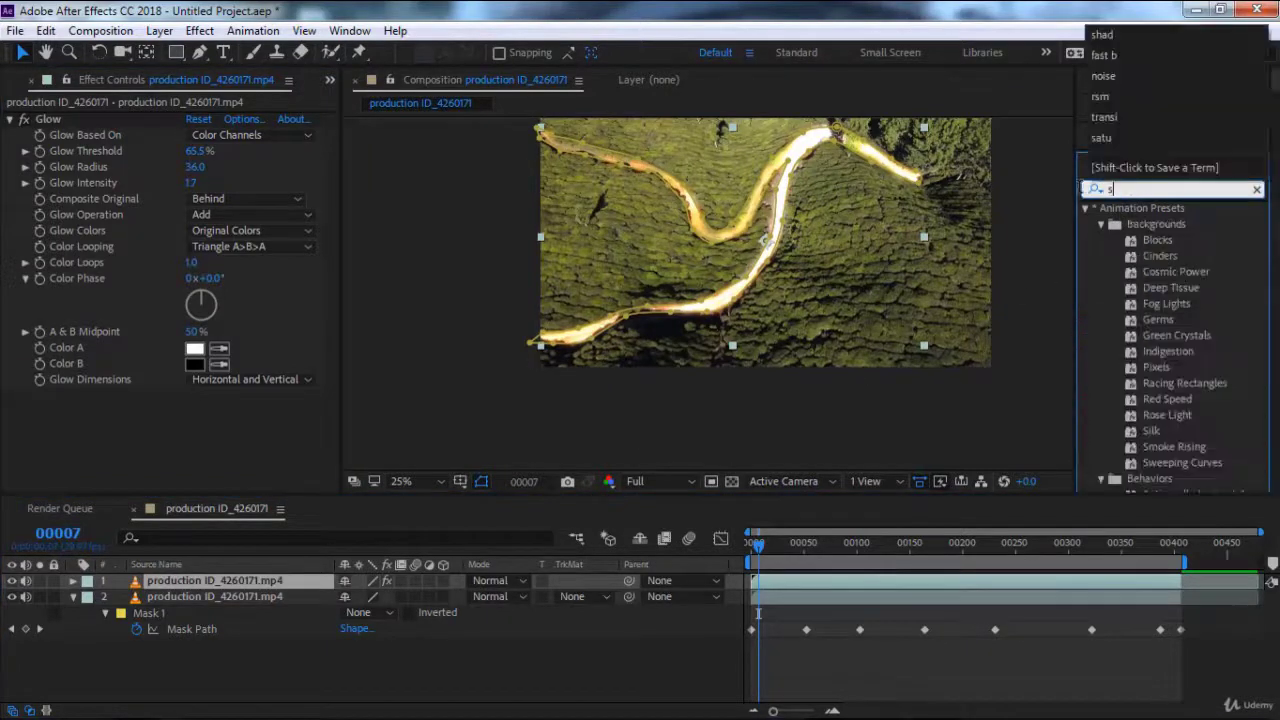
{"action": "type", "text": "hadow"}
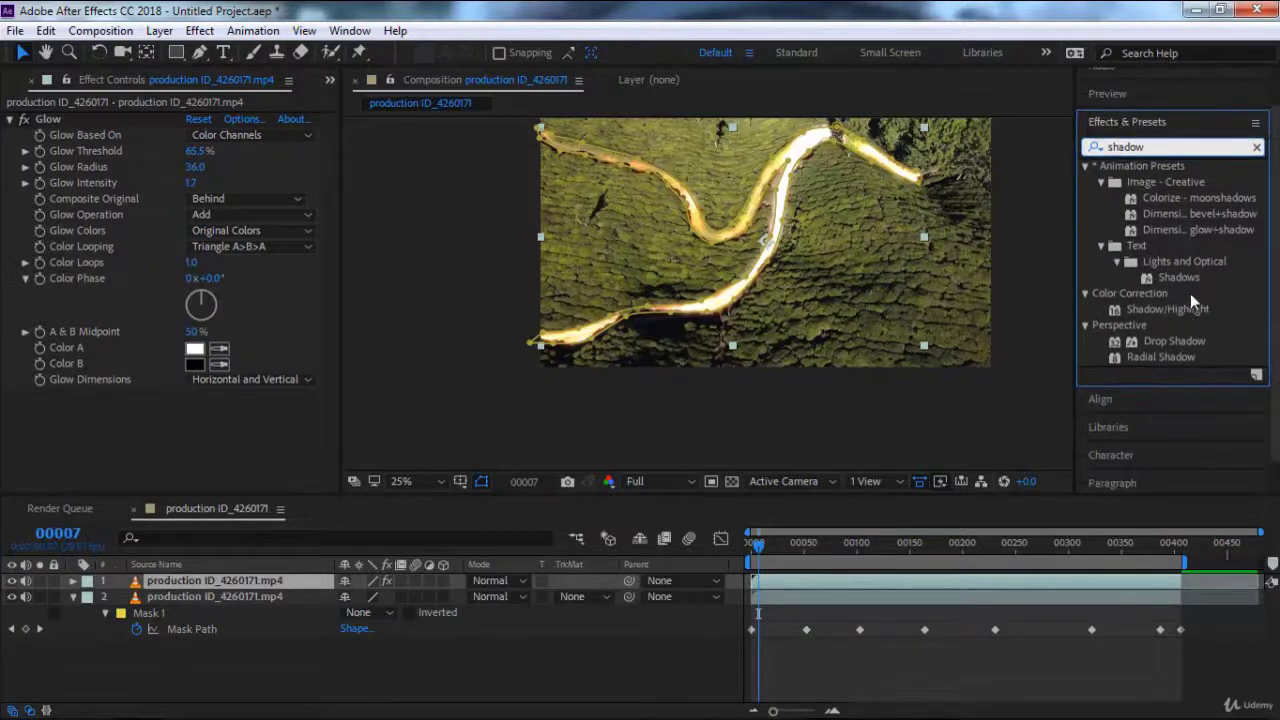
{"action": "double_click", "coordinate": [1175, 340]}
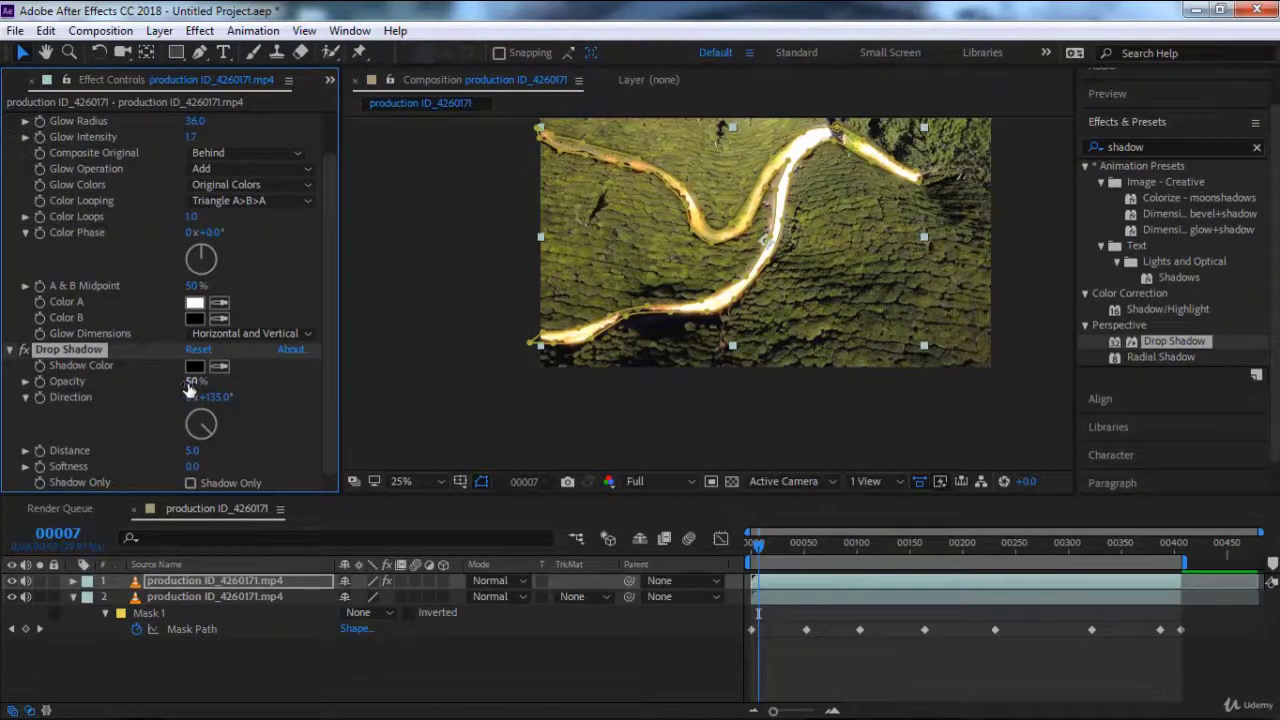
{"action": "left_click_drag", "start_coordinate": [203, 450], "coordinate": [273, 445]}
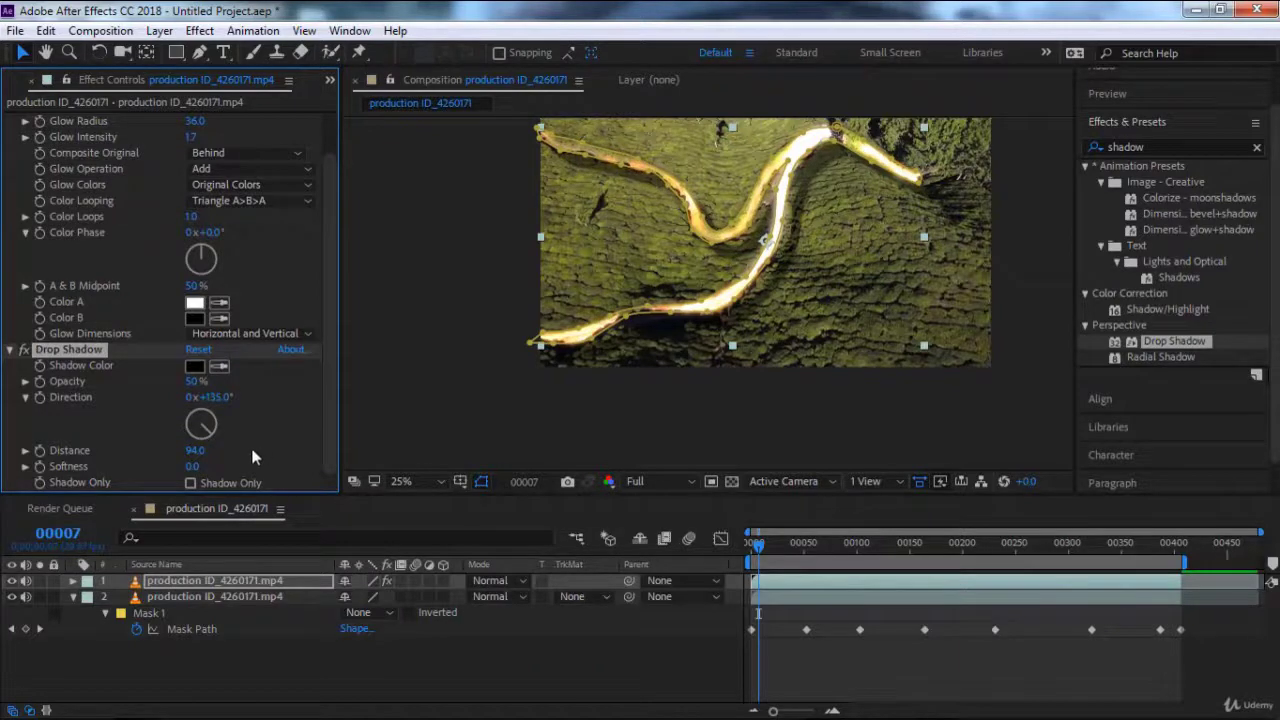
Set the Drop Shadow opacity to 65% and its softness to 20.
{"action": "mouse_move", "coordinate": [195, 388]}
{"action": "left_mouse_down"}
{"action": "mouse_move", "coordinate": [232, 383]}
{"action": "mouse_move", "coordinate": [212, 384]}
{"action": "left_mouse_up"}
{"action": "left_click", "coordinate": [203, 382]}
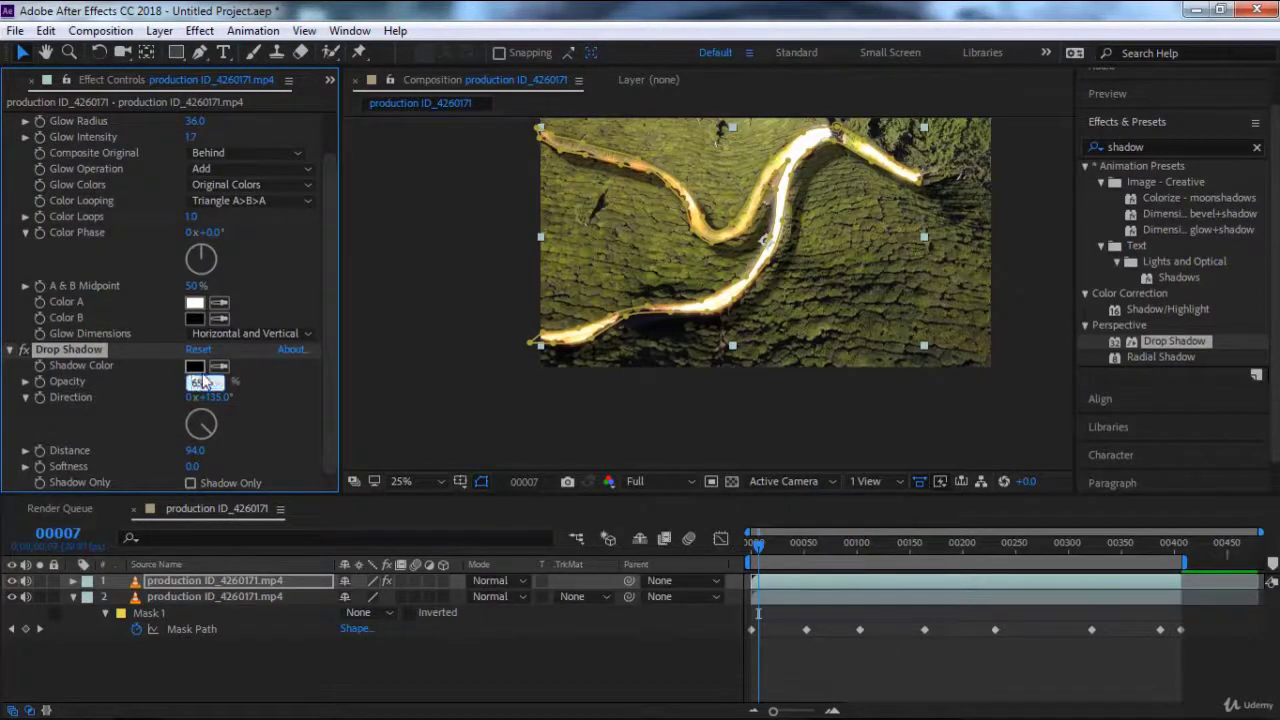
{"action": "key", "text": "Return"}
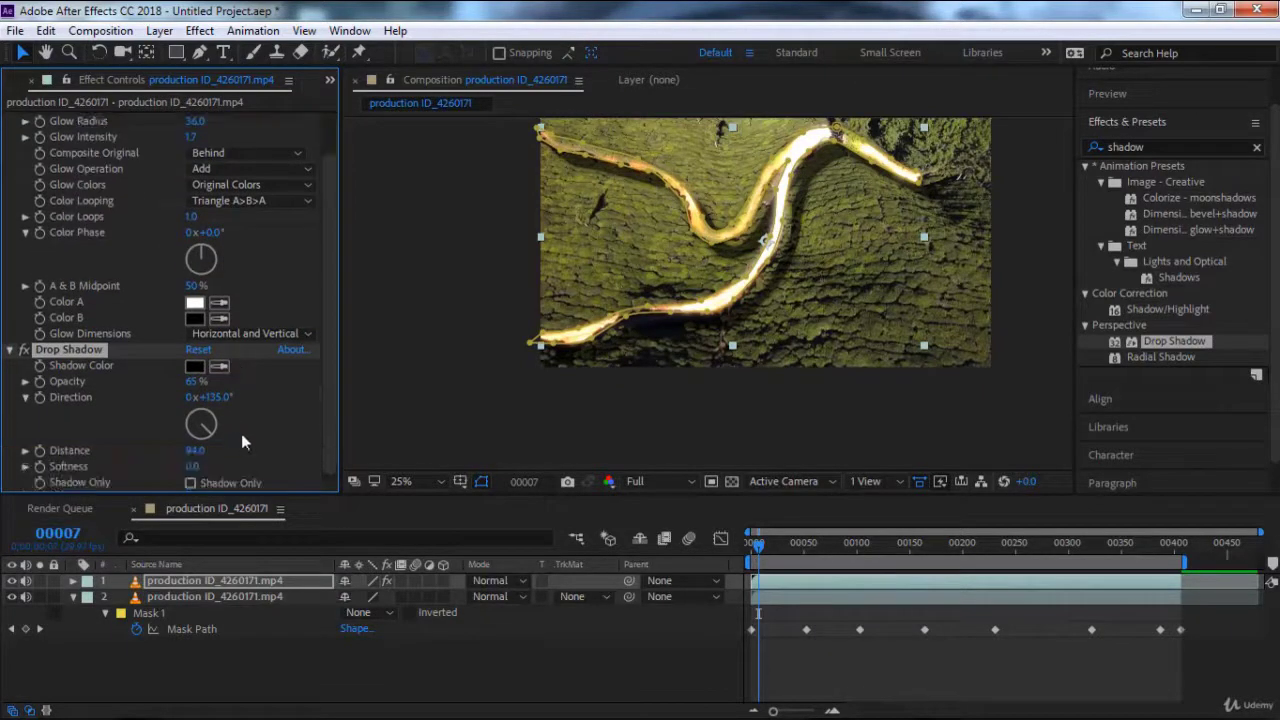
{"action": "left_click", "coordinate": [192, 466]}
{"action": "type", "text": "5"}
{"action": "key", "text": "Return"}
{"action": "left_click", "coordinate": [192, 466]}
{"action": "type", "text": "20"}
{"action": "key", "text": "Return"}
Set the preview resolution to Half and the upper layer's mask feather to 10 pixels.
{"action": "left_click", "coordinate": [682, 479]}
{"action": "left_click", "coordinate": [672, 555]}
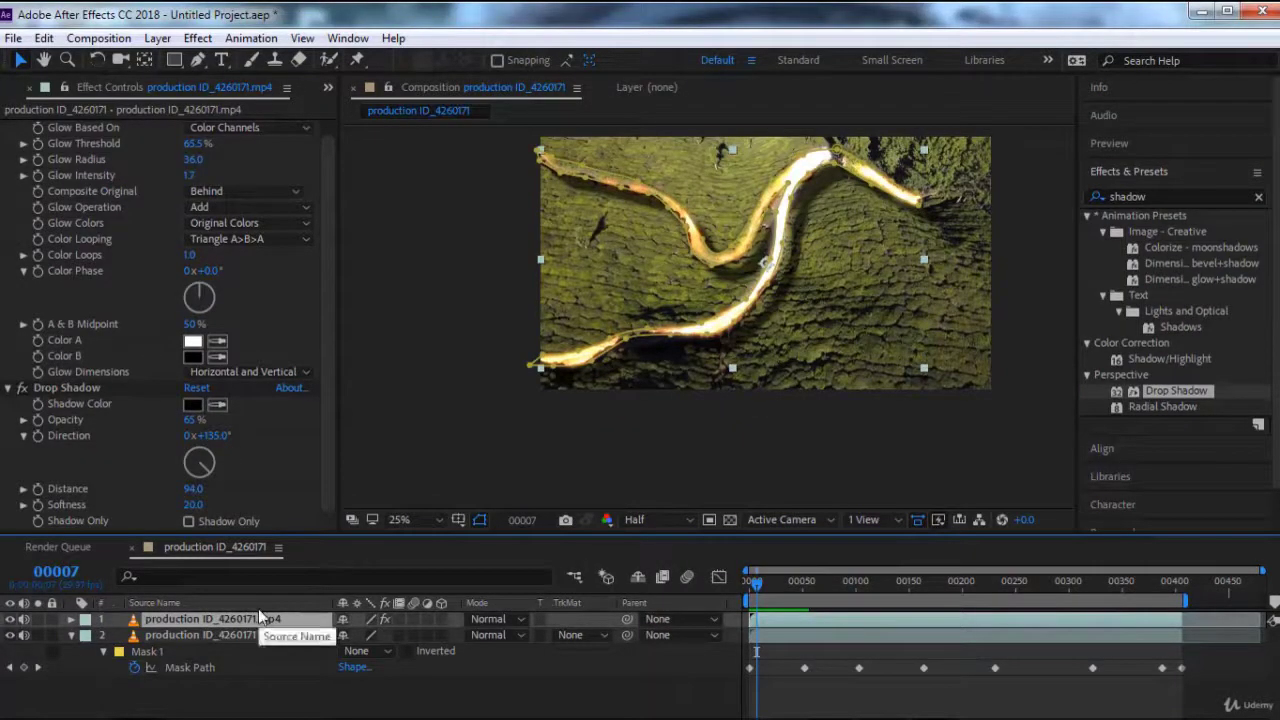
{"action": "key", "text": "f"}
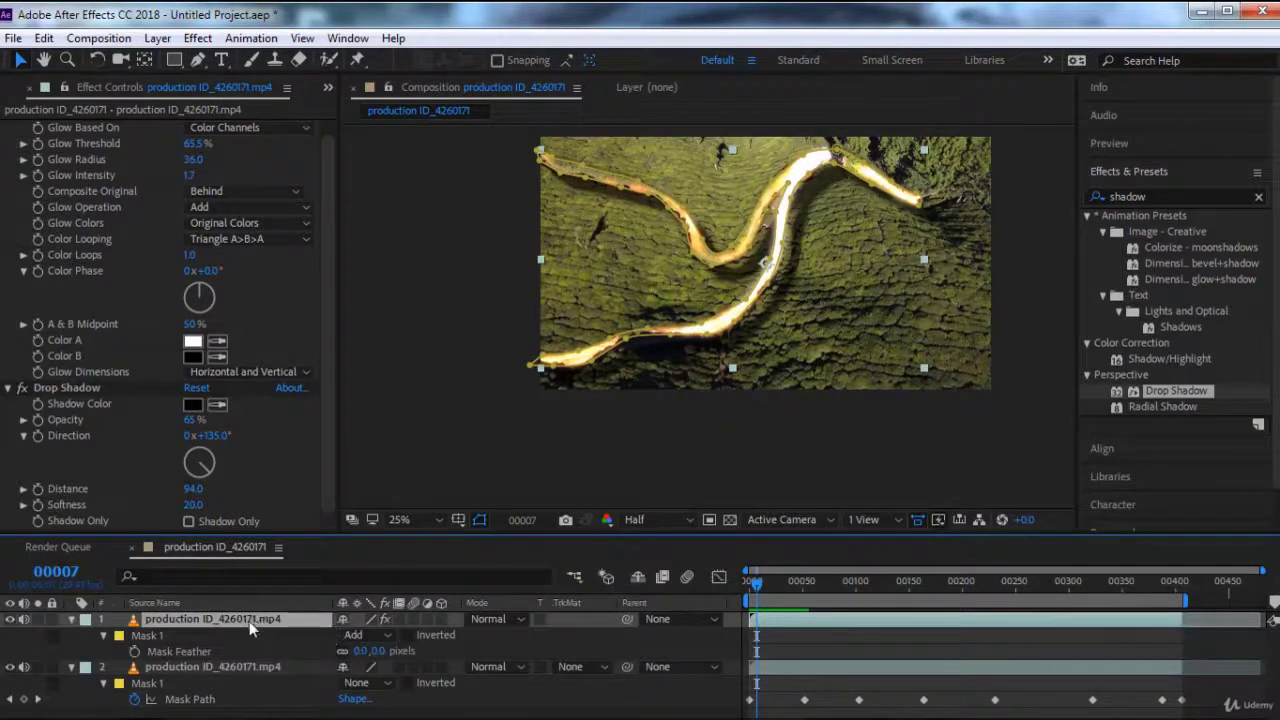
{"action": "left_click", "coordinate": [362, 651]}
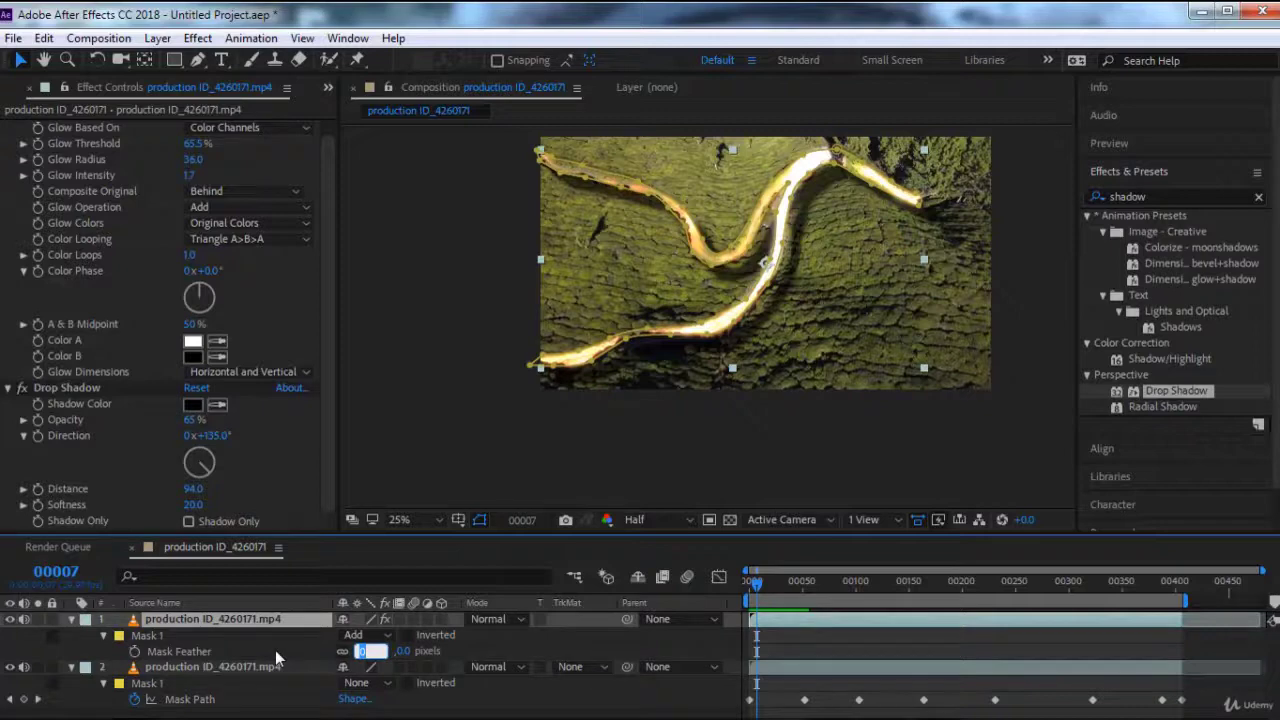
{"action": "type", "text": "10"}
{"action": "key", "text": "Return"}
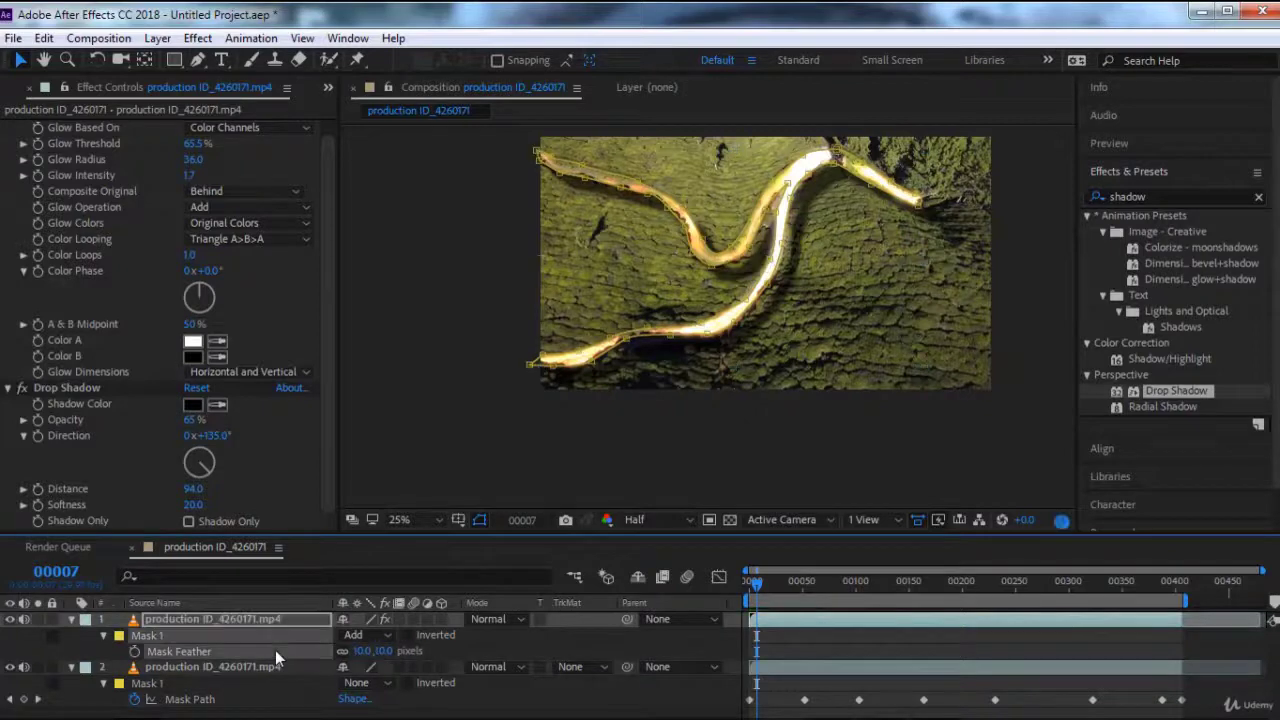
Play back the composition to check the feathered, glowing road with its shadow.
{"action": "left_click", "coordinate": [253, 617]}
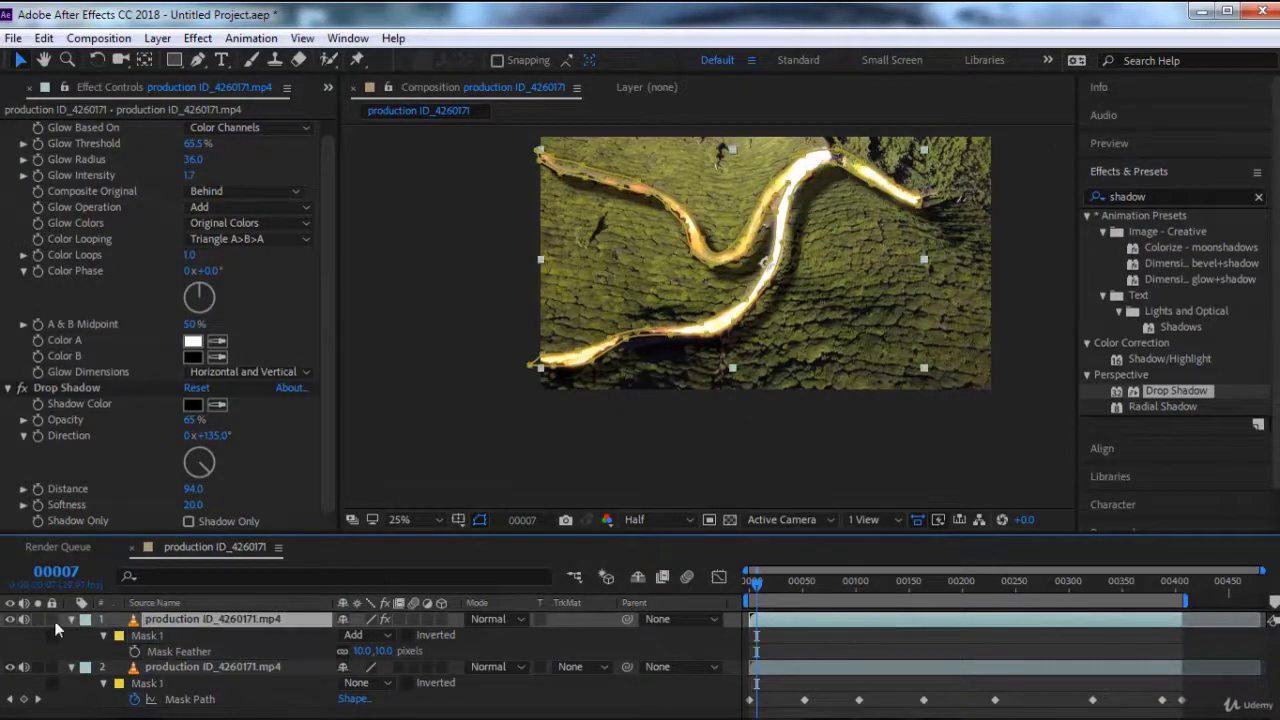
{"action": "left_click", "coordinate": [481, 520]}
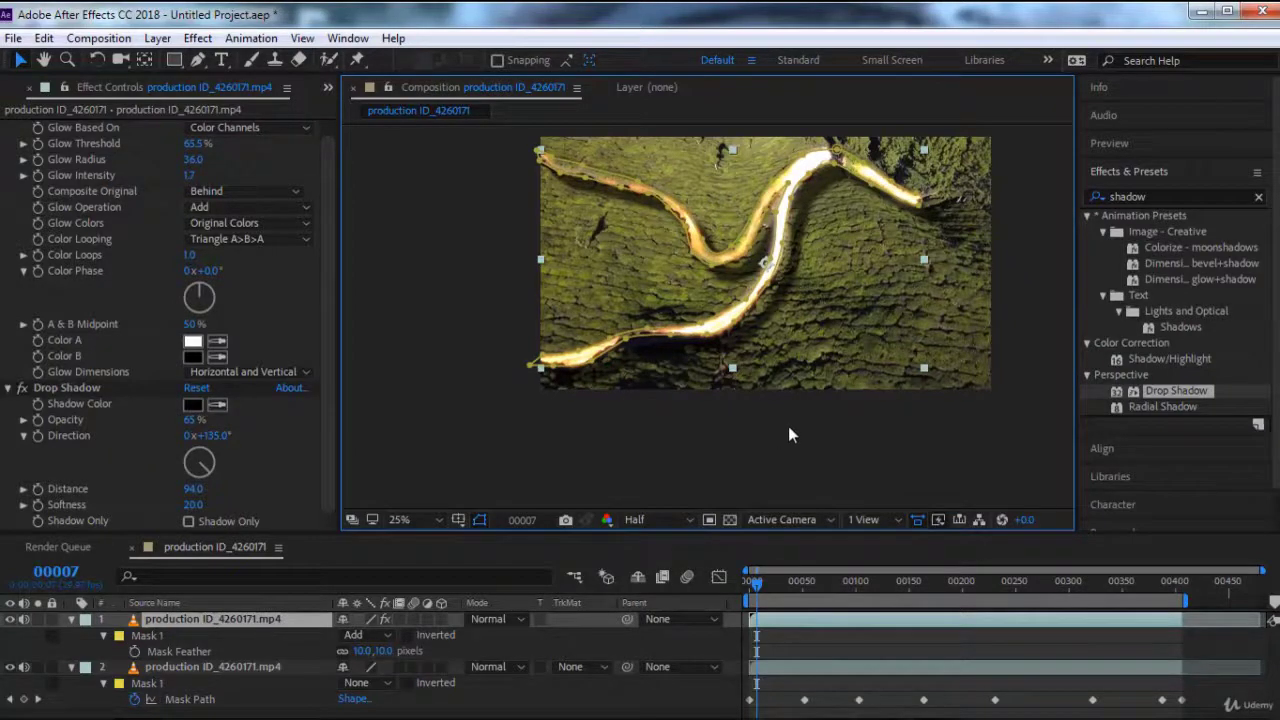
{"action": "key", "text": "space"}
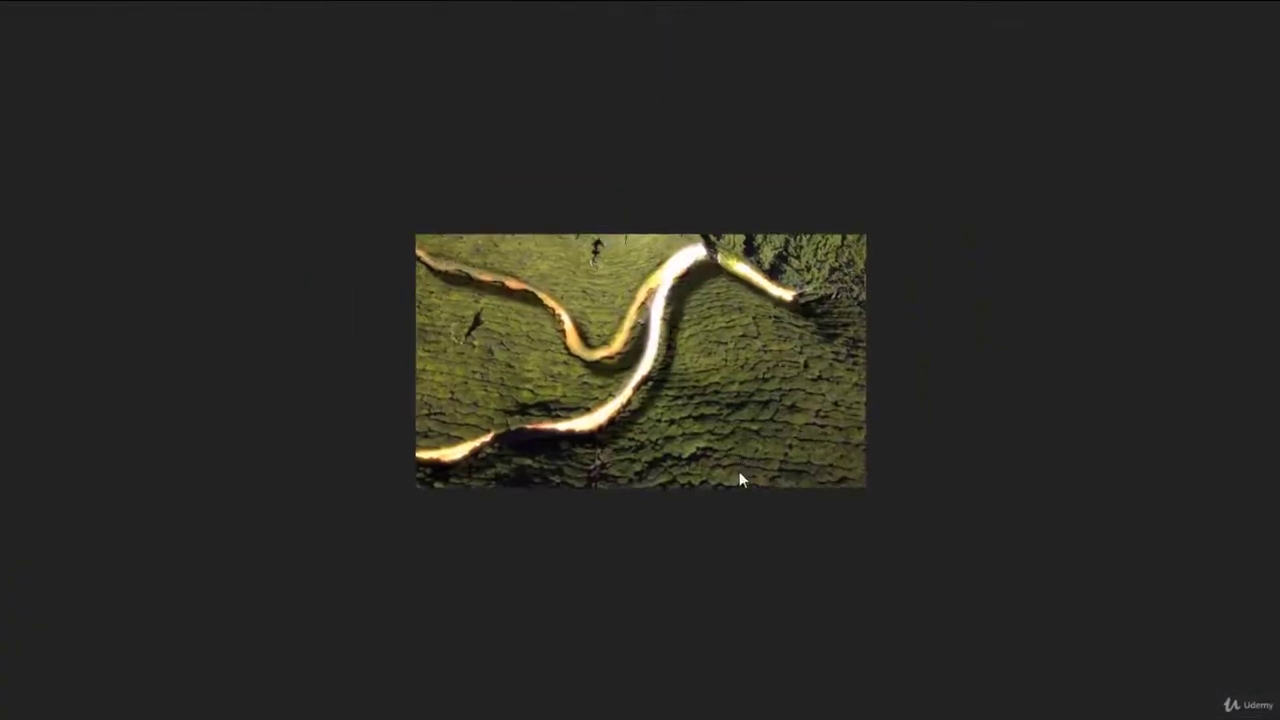